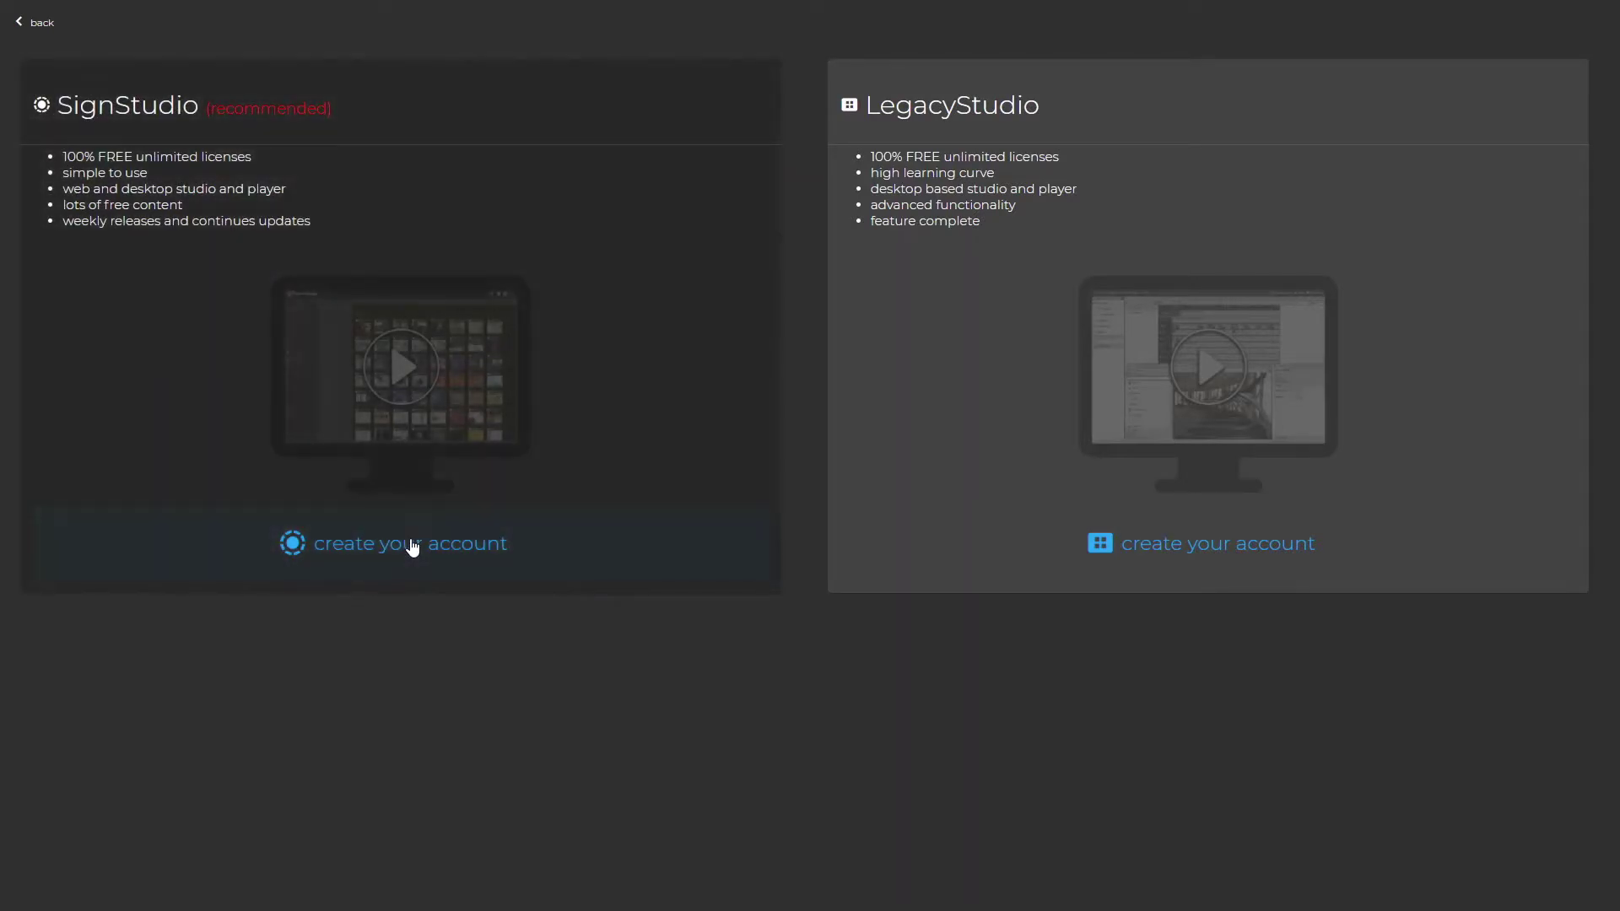
# Pick the SignStudio edition and look over its ready-made template list.
pyautogui.click(413, 547)
pyautogui.scroll(-3, 889, 422)
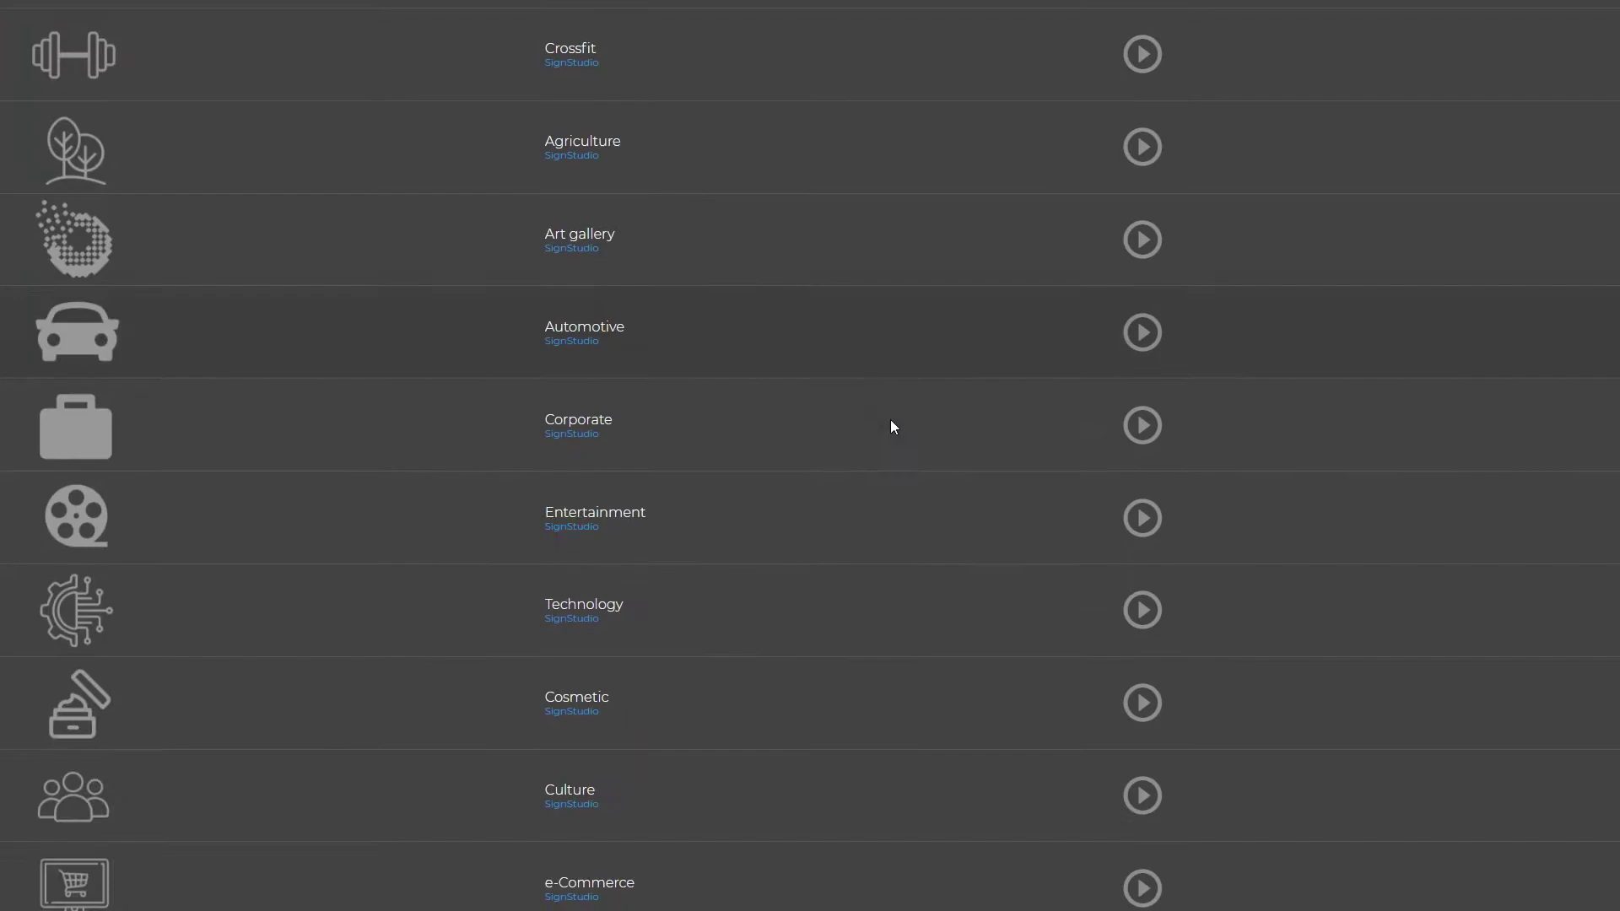
pyautogui.scroll(3, 889, 422)
# Choose the Agriculture template and submit the new account details.
pyautogui.click(857, 361)
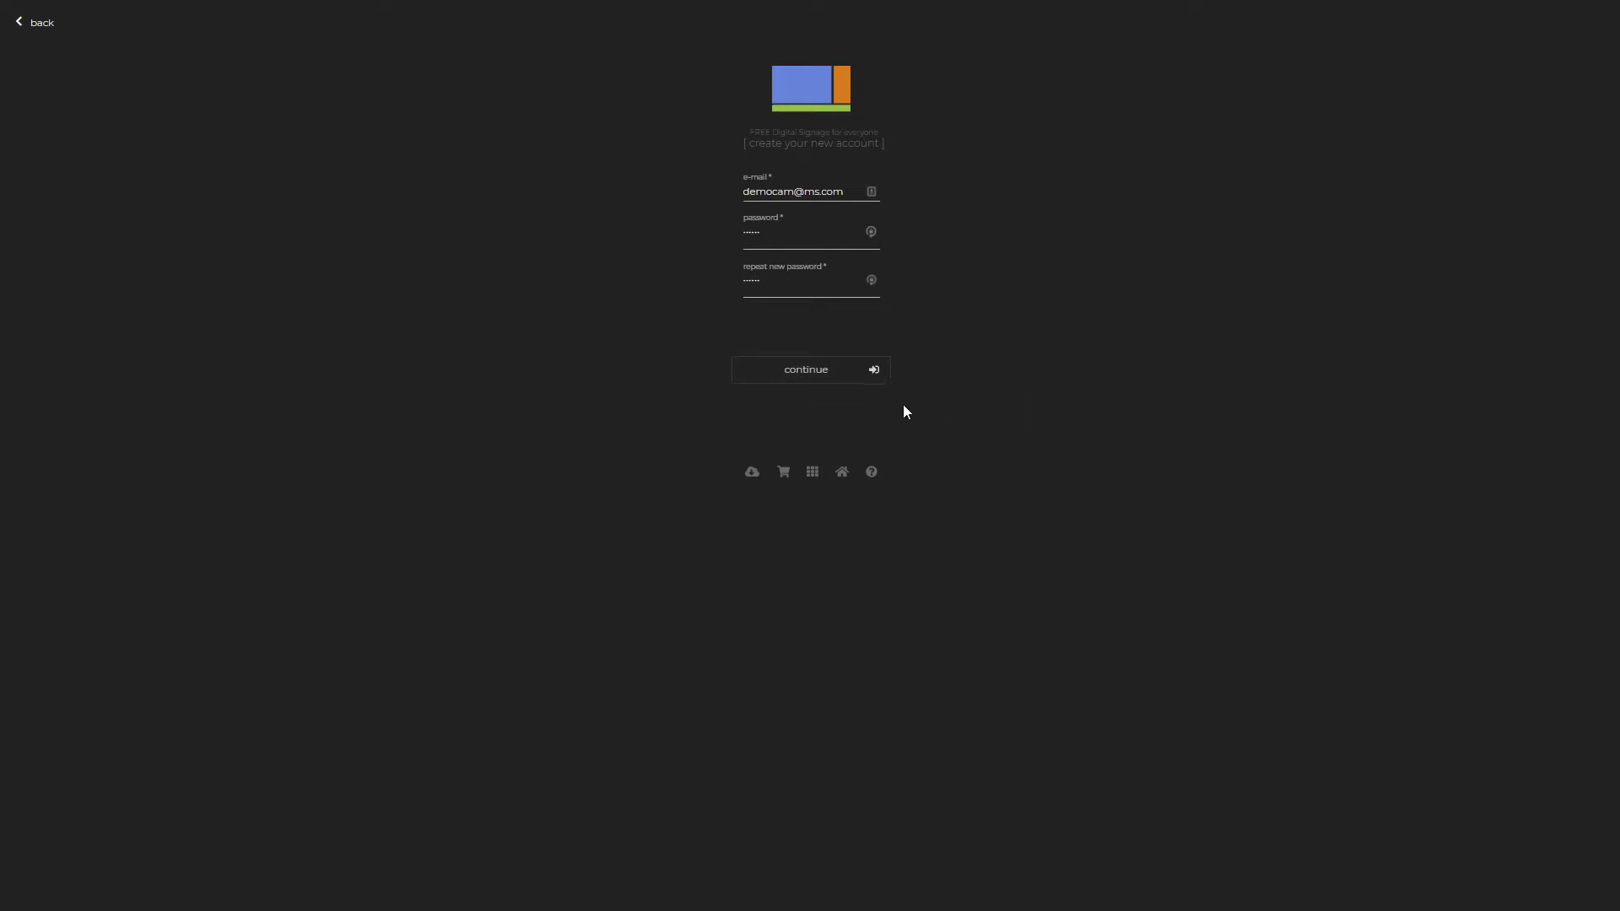
pyautogui.click(820, 388)
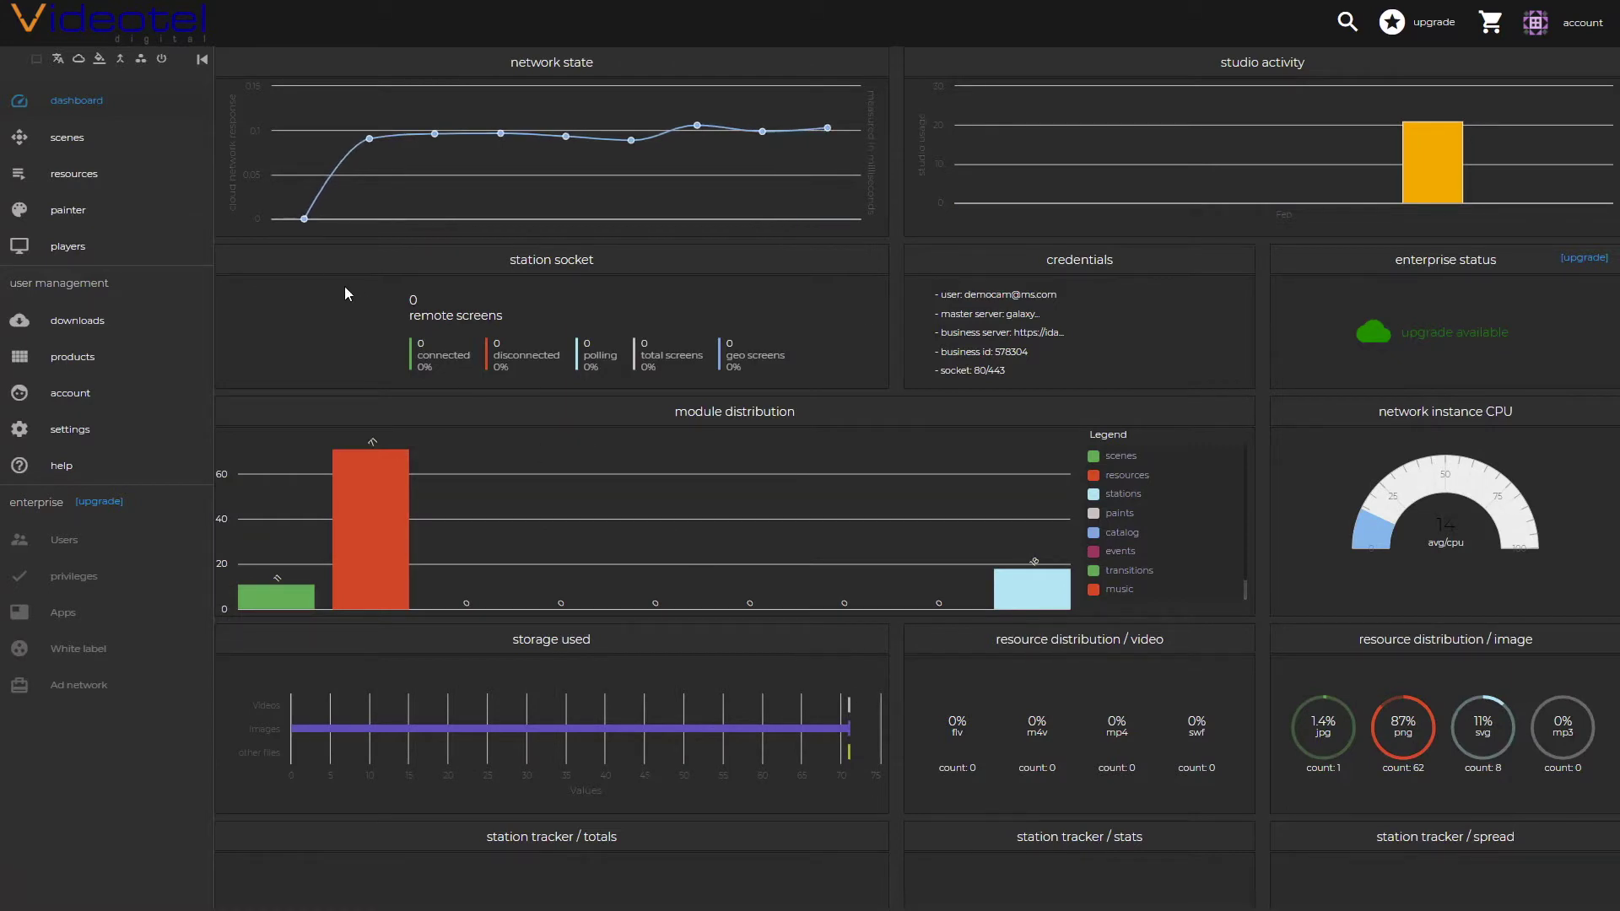
# Browse the agriculture scenes at 75% zoom and open Green House with its GREEN title selected.
pyautogui.click(90, 143)
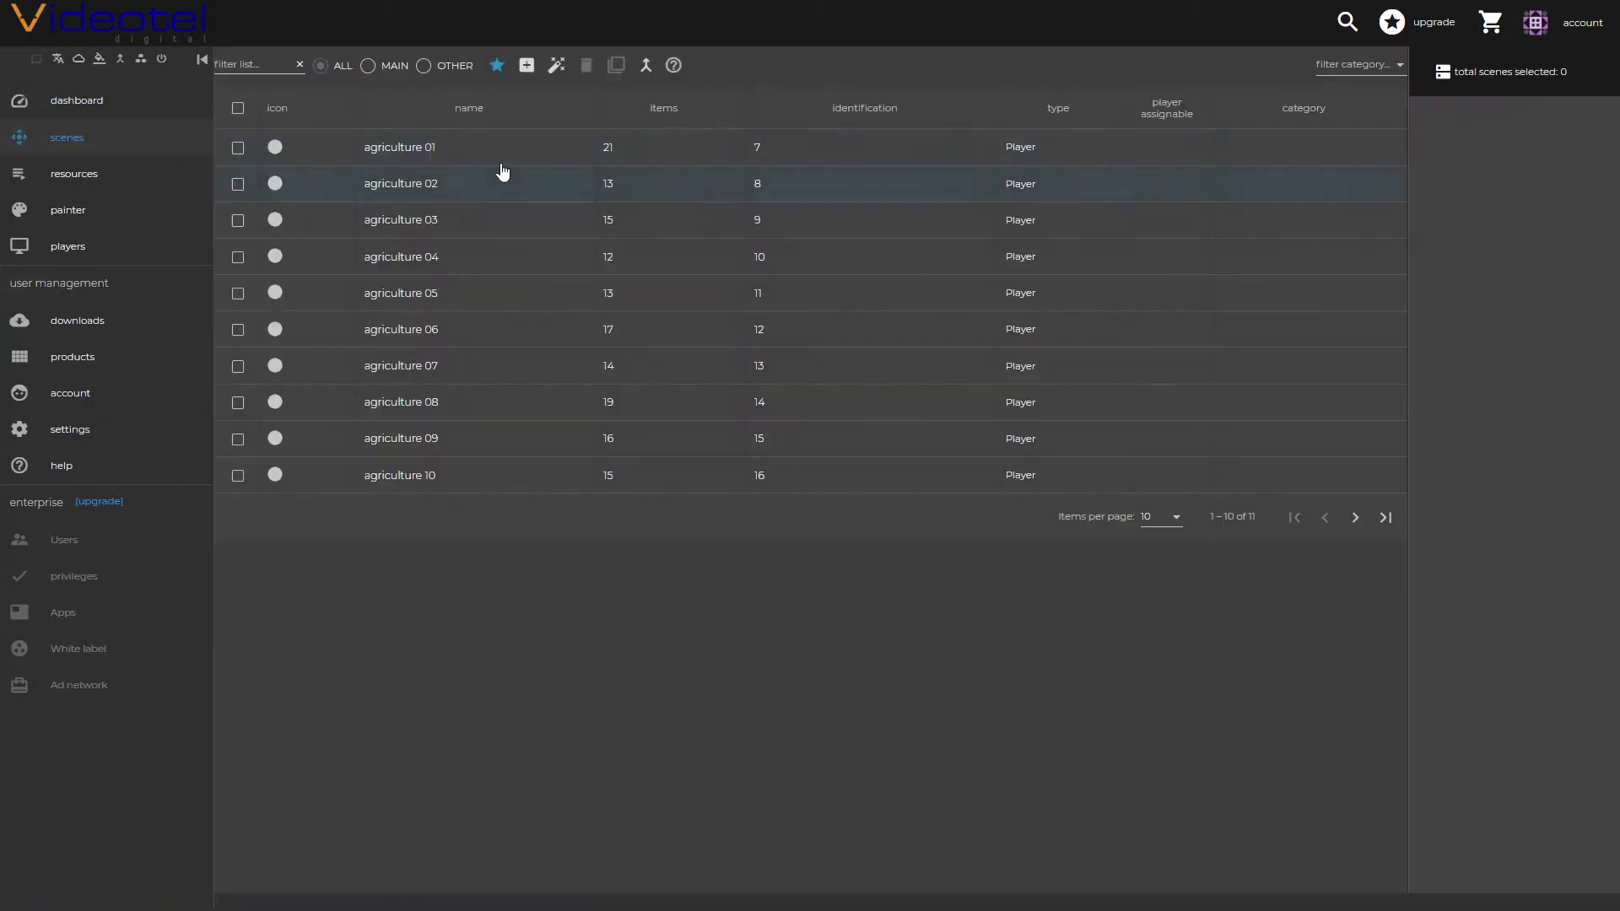
pyautogui.click(459, 149)
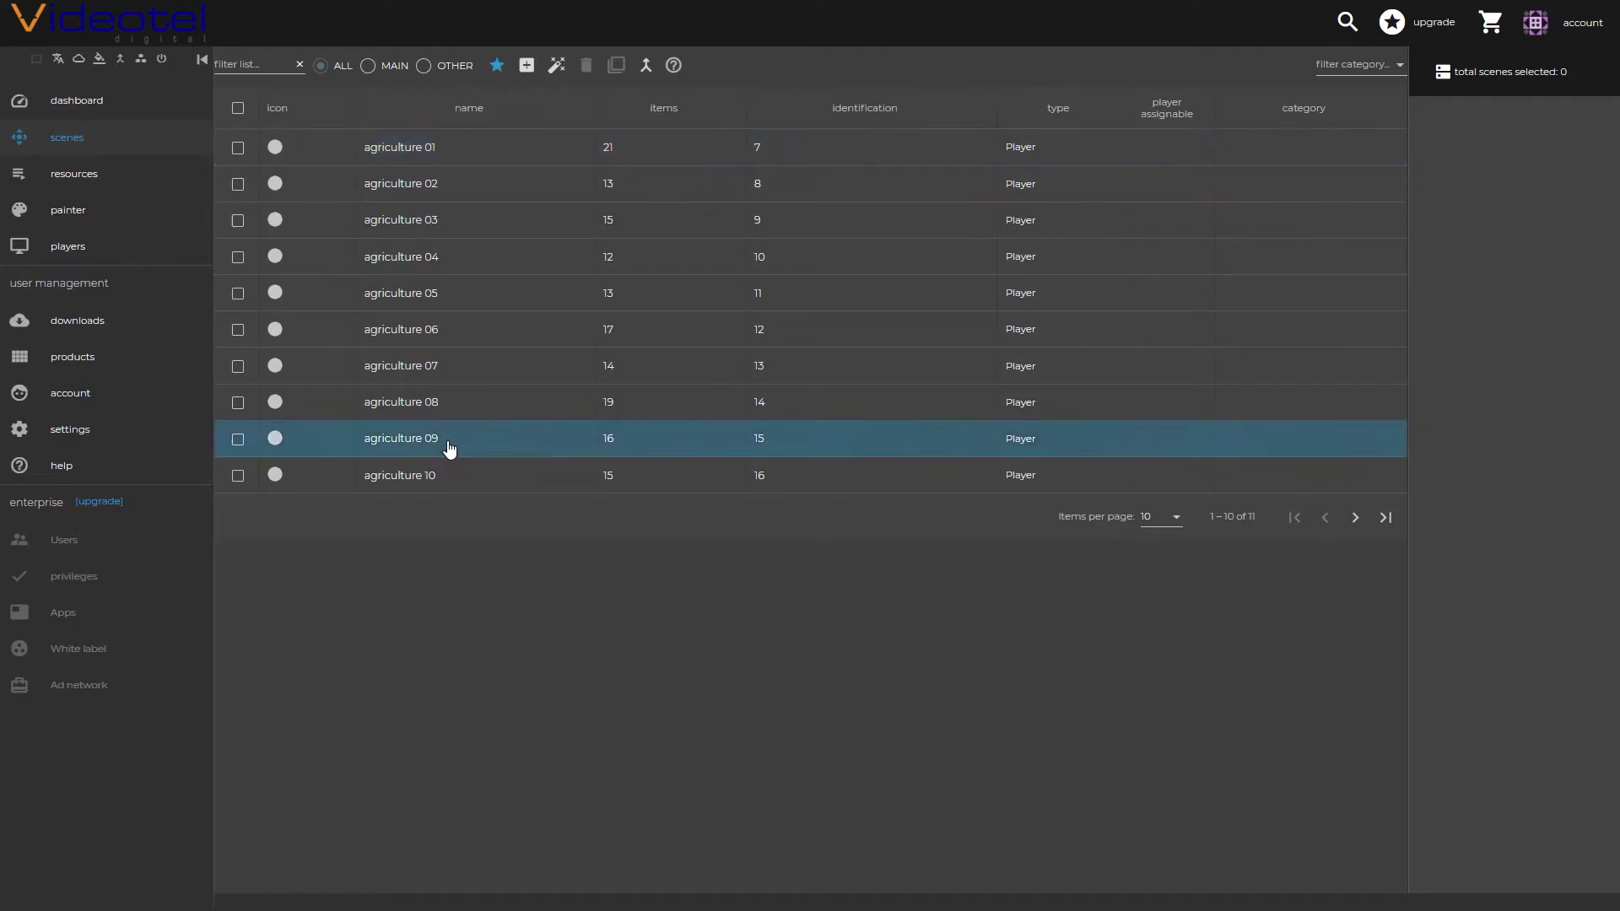
pyautogui.doubleClick(462, 293)
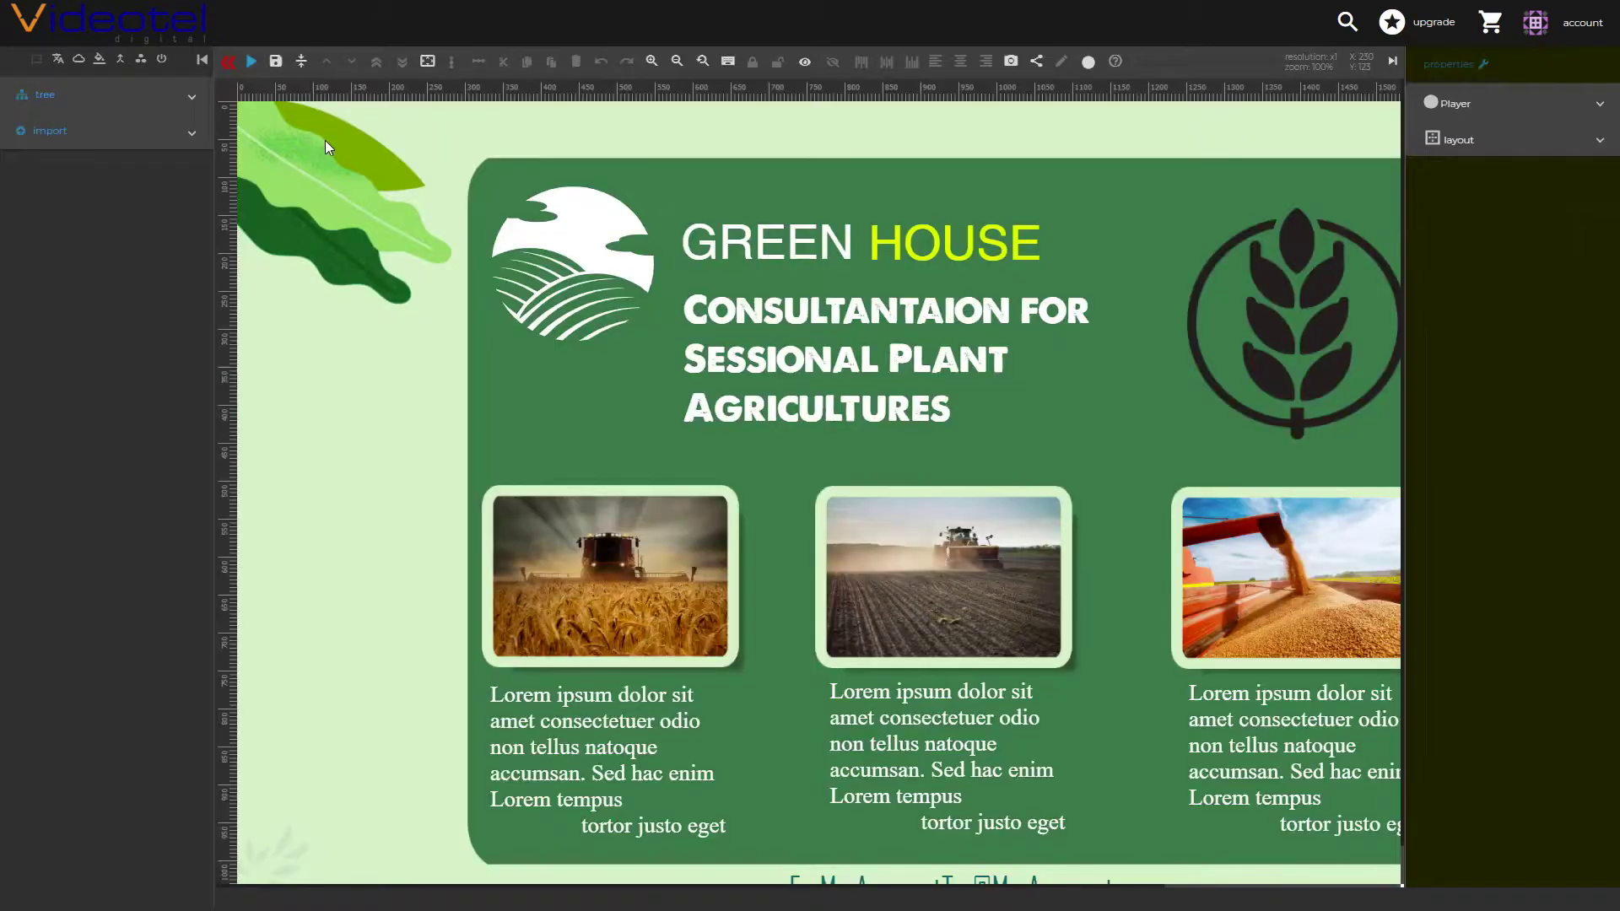
pyautogui.click(226, 64)
pyautogui.doubleClick(428, 337)
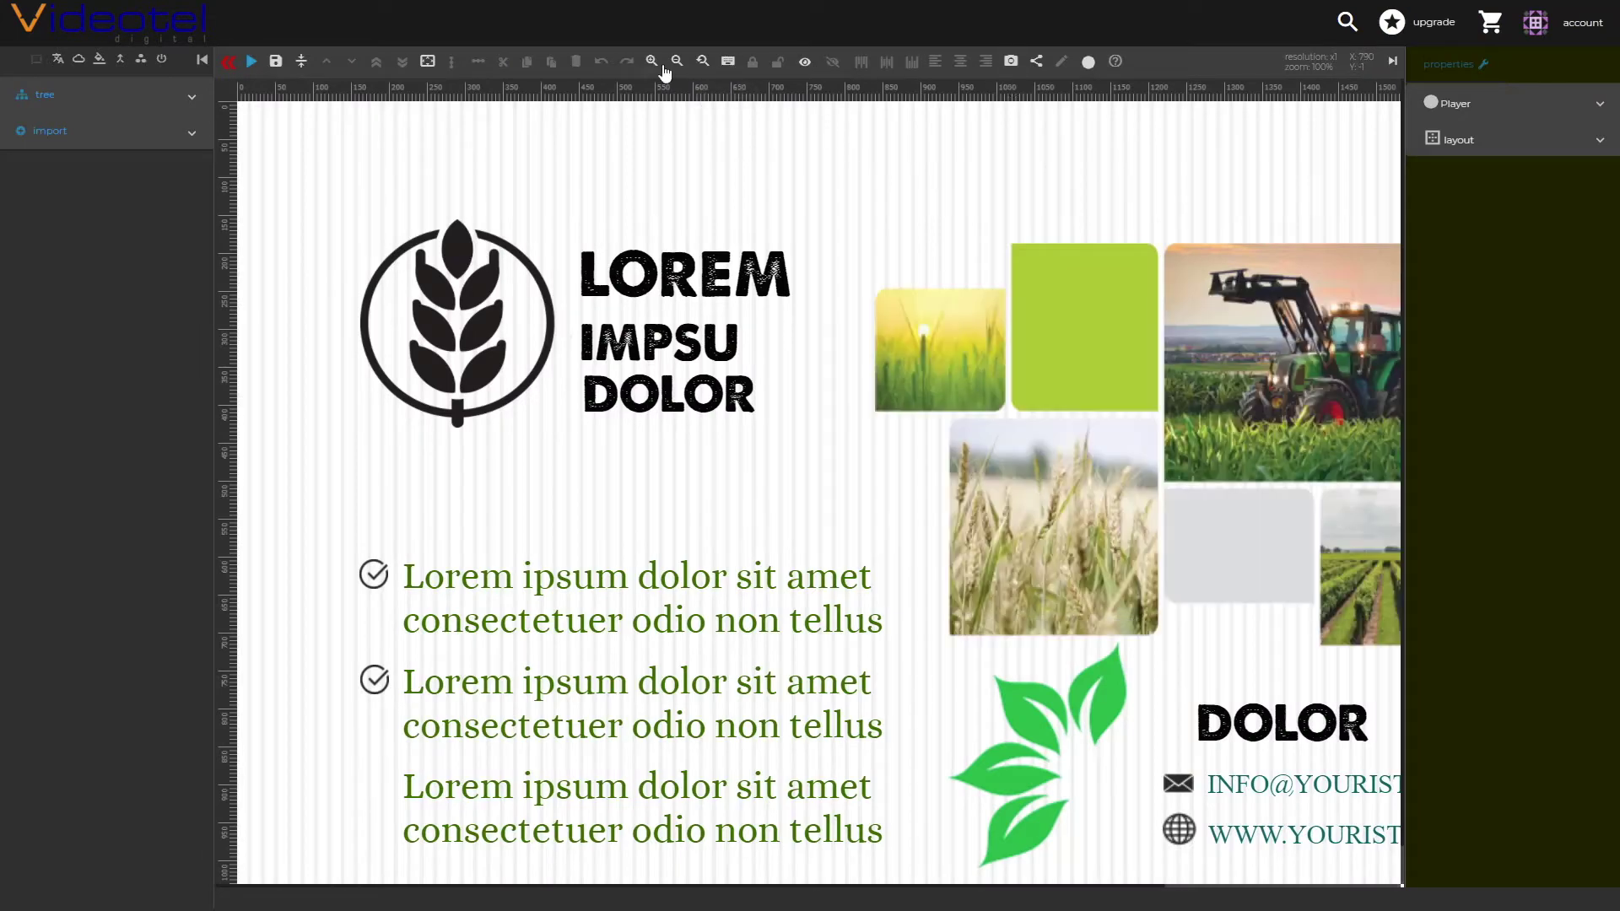
pyautogui.click(677, 61)
pyautogui.click(227, 61)
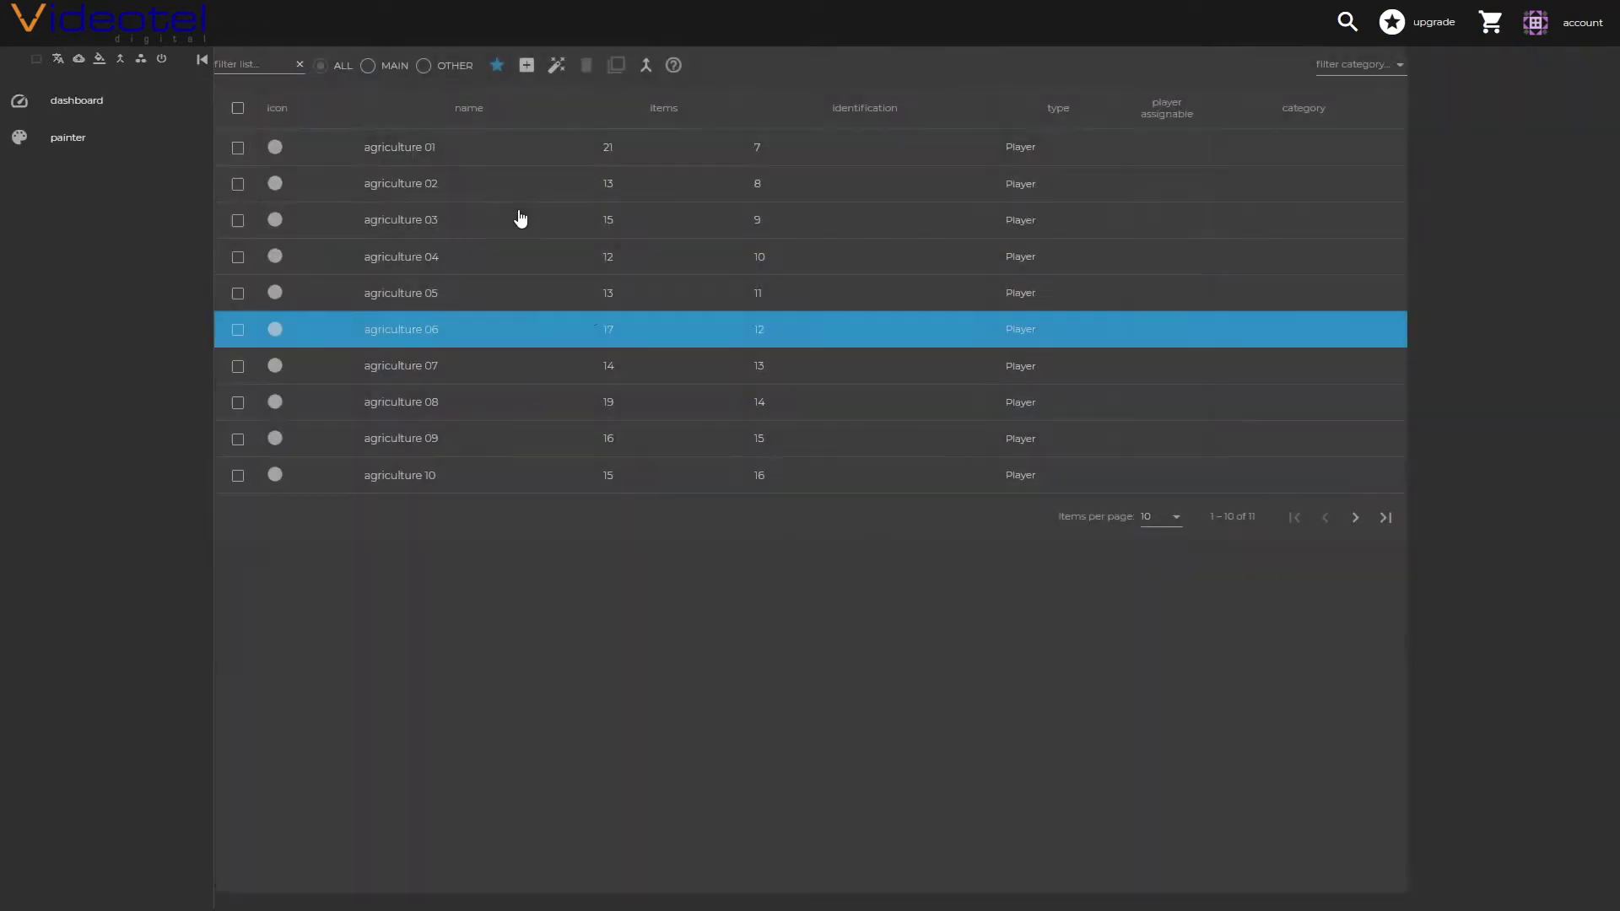
pyautogui.doubleClick(517, 217)
pyautogui.click(680, 216)
# Retype the GREEN title label as RED.
pyautogui.moveTo(688, 205)
pyautogui.mouseDown()
pyautogui.moveTo(675, 166)
pyautogui.moveTo(680, 211)
pyautogui.mouseUp()
pyautogui.doubleClick(680, 211)
pyautogui.write('RED')
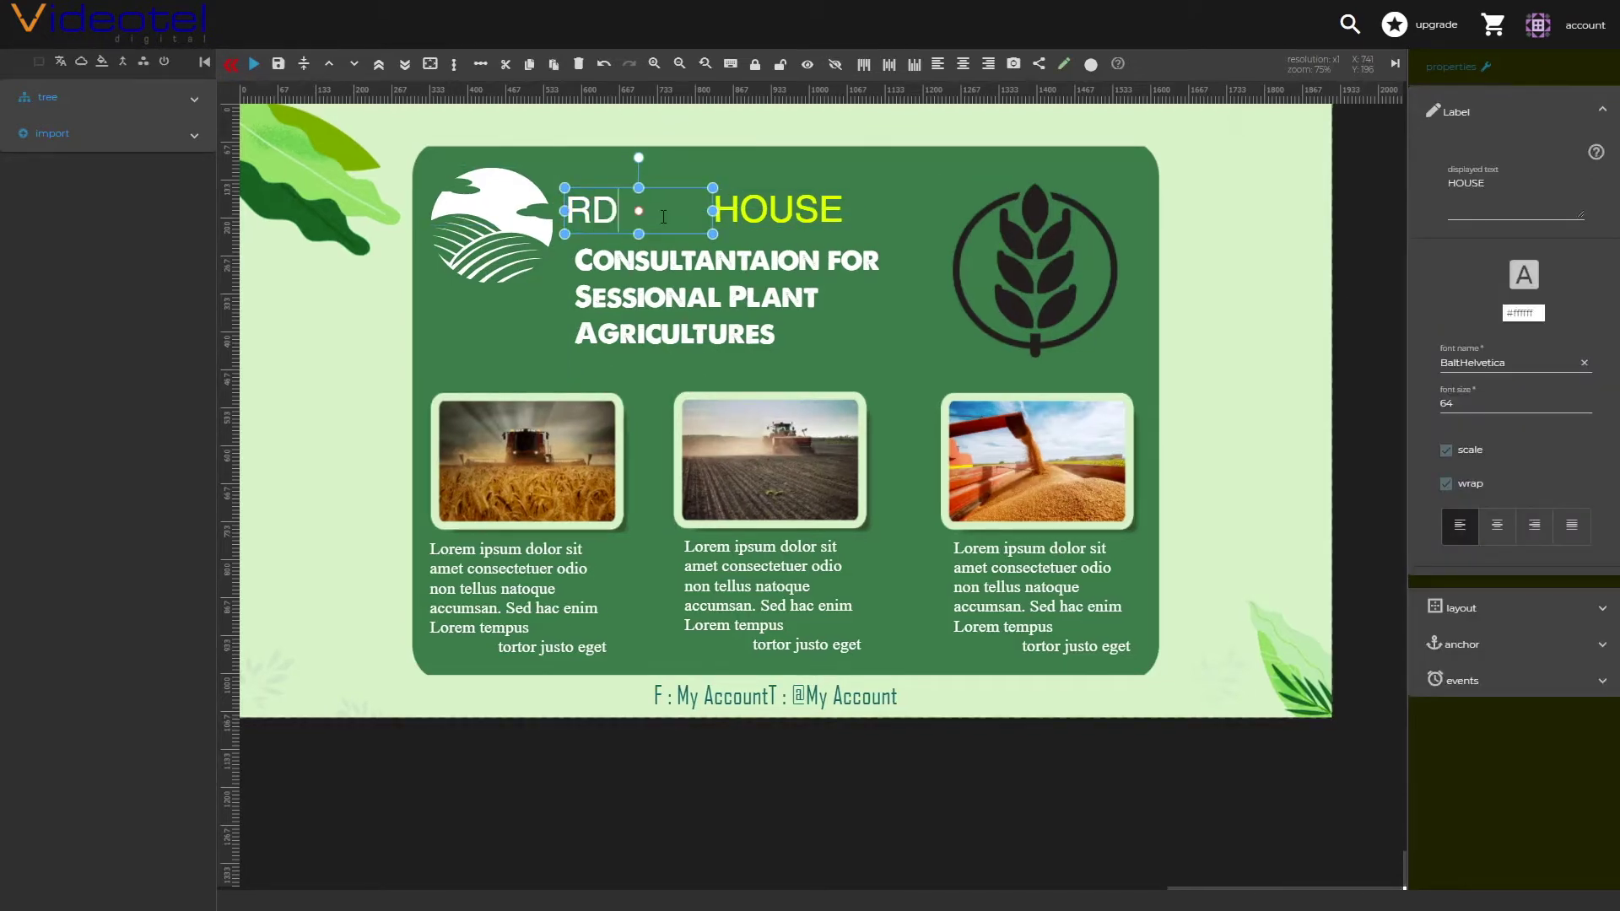
# Style RED in A Love of Thunder, pure red, size 83, placed beside HOUSE.
pyautogui.click(1524, 274)
pyautogui.click(598, 363)
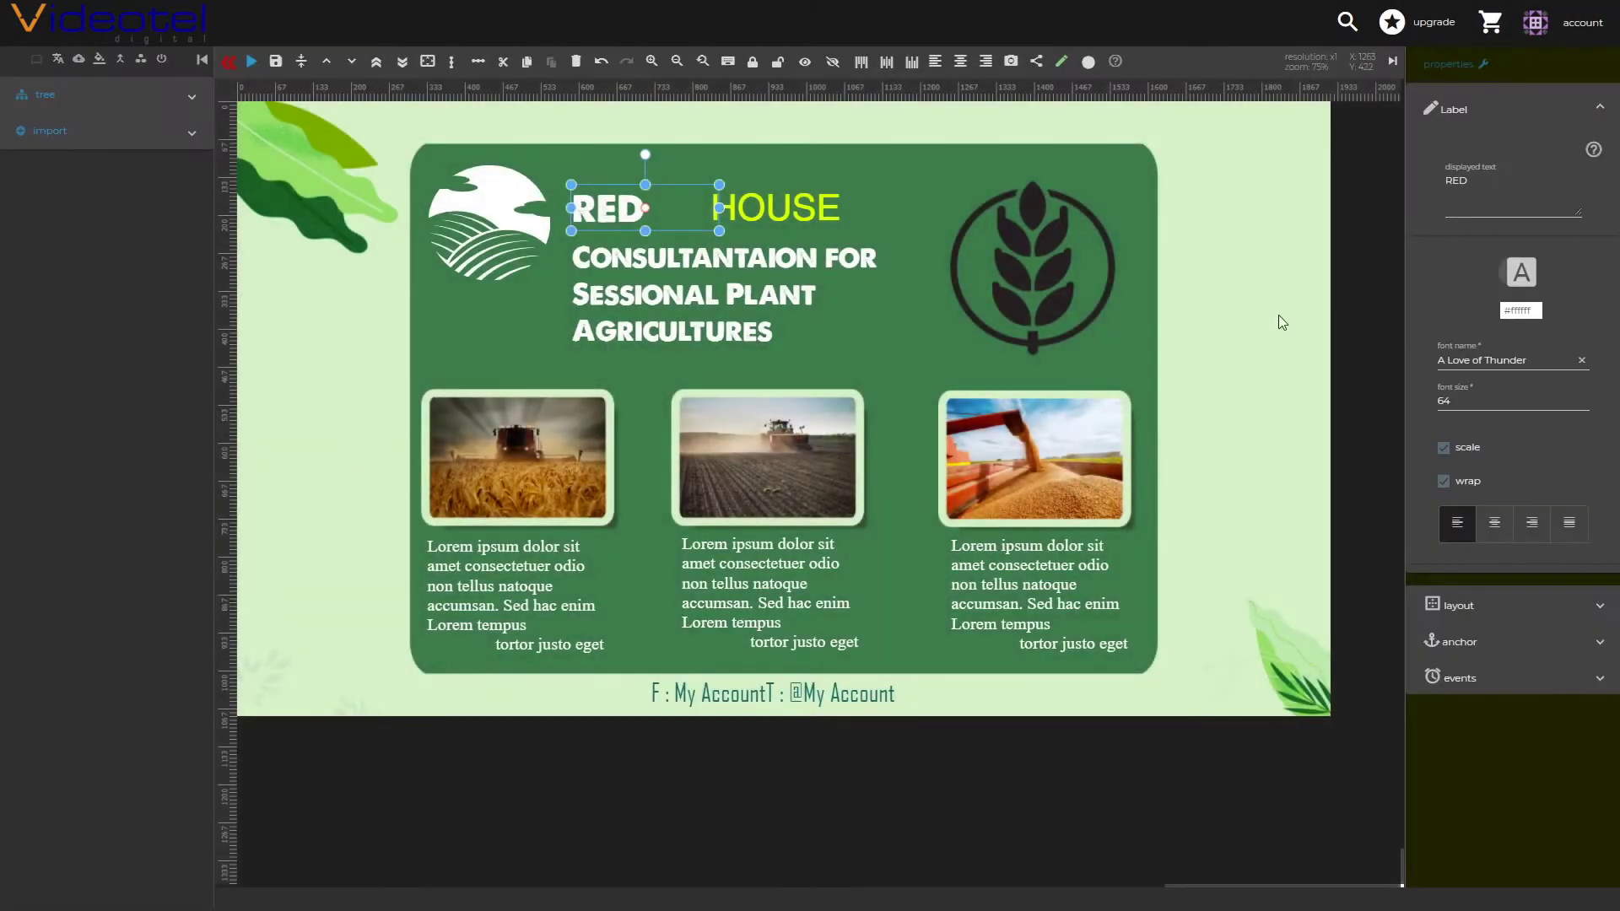
pyautogui.click(1518, 313)
pyautogui.moveTo(1547, 359); pyautogui.dragTo(1591, 293)
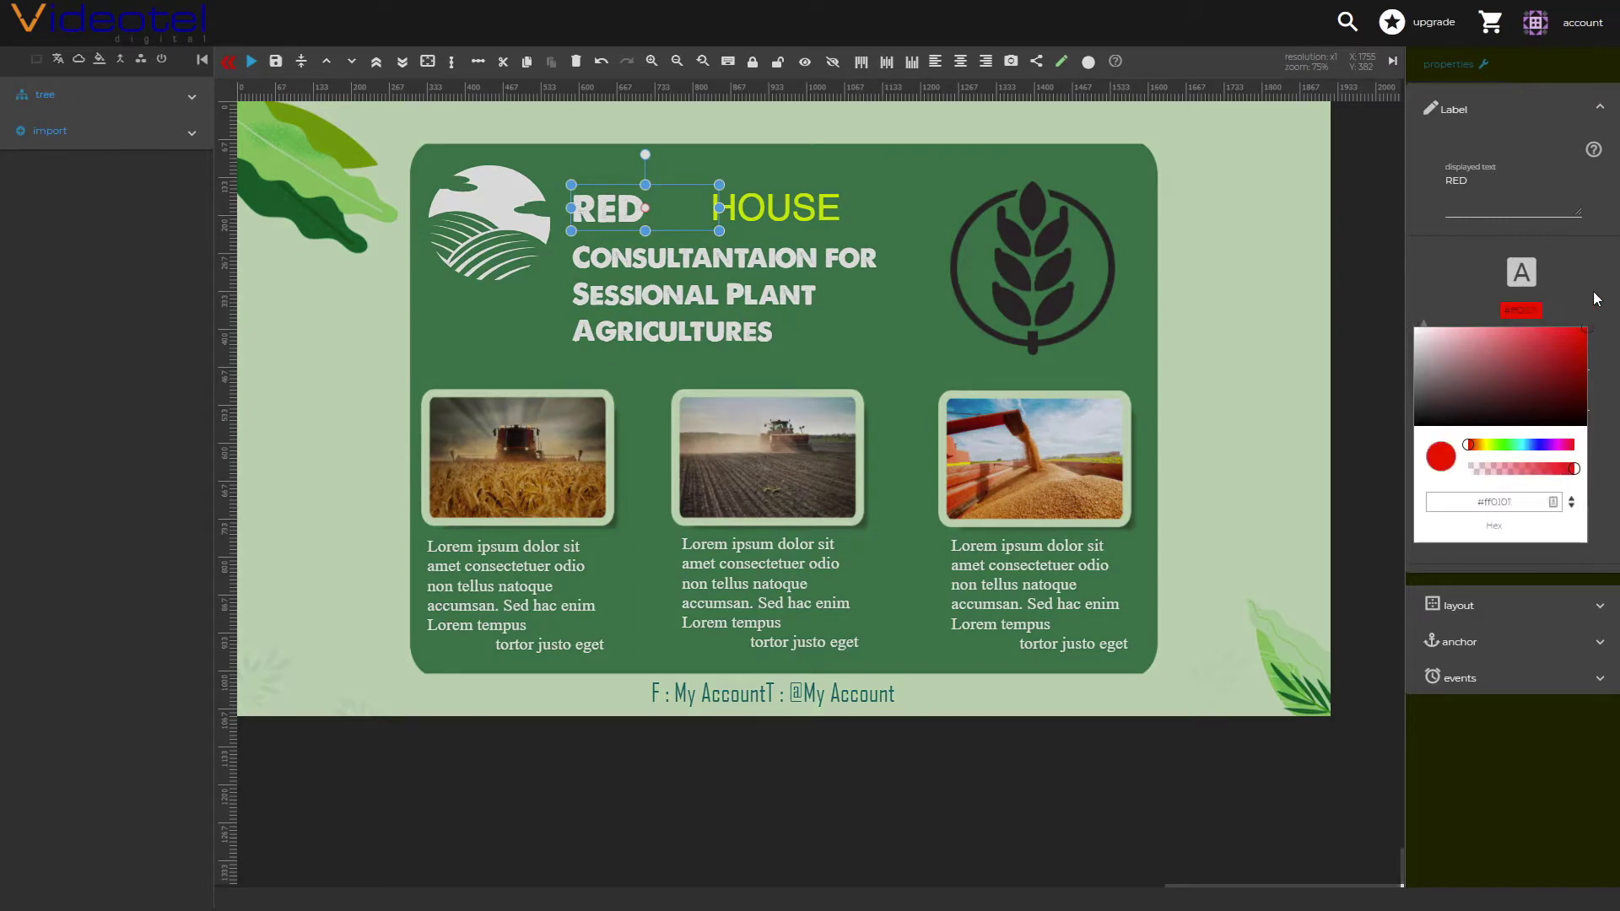
pyautogui.click(1589, 295)
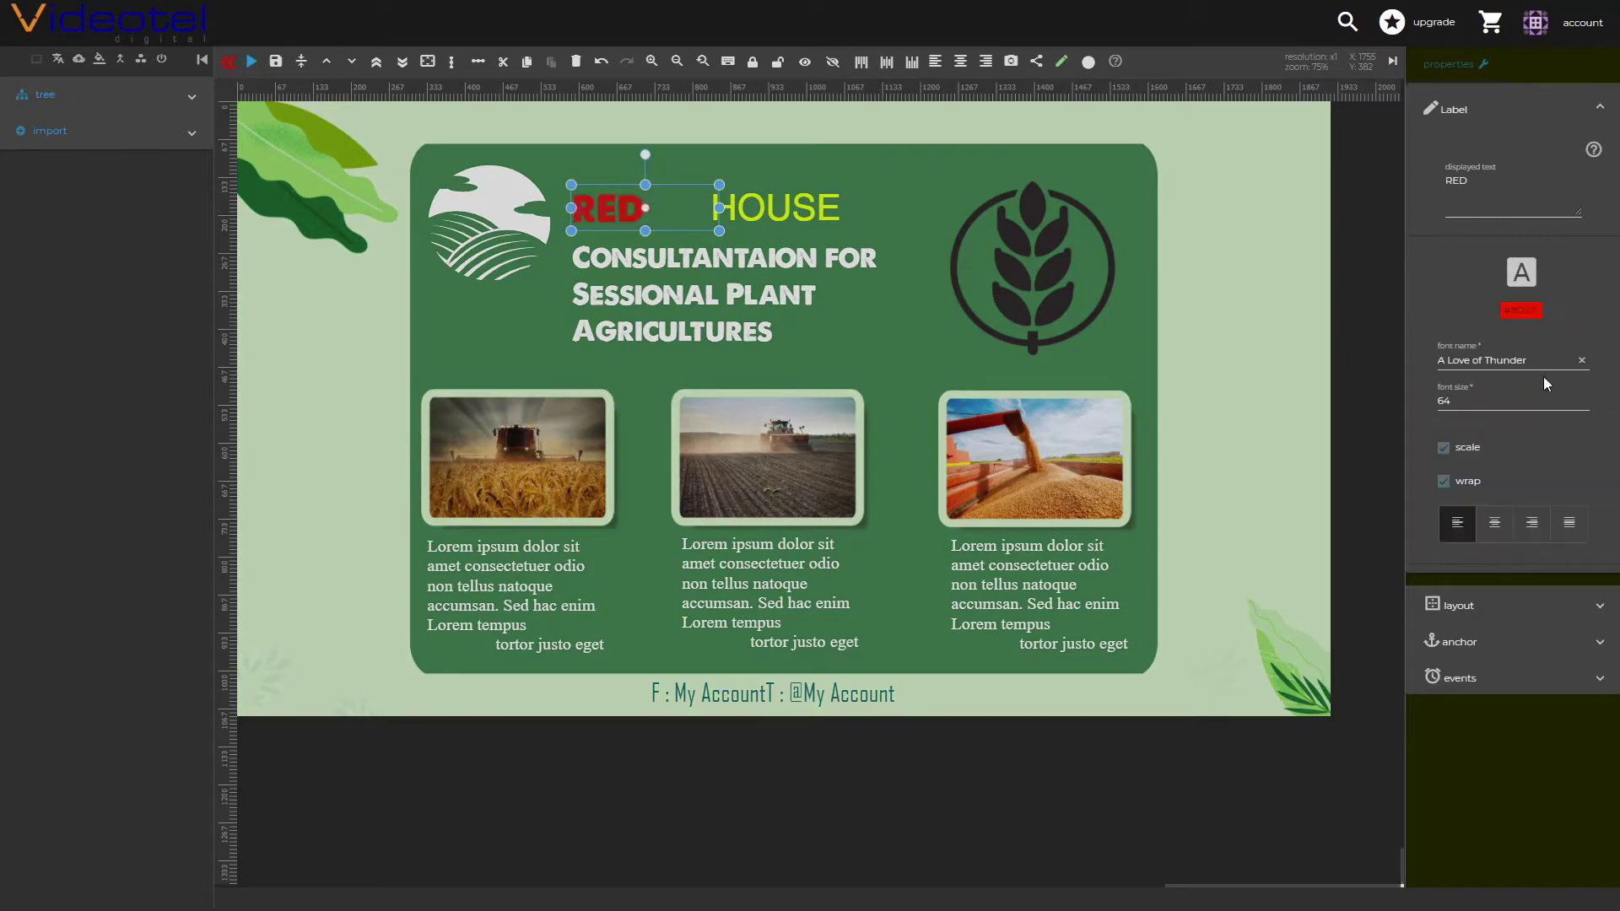
pyautogui.click(1583, 400)
pyautogui.click(1584, 400)
pyautogui.click(1583, 400)
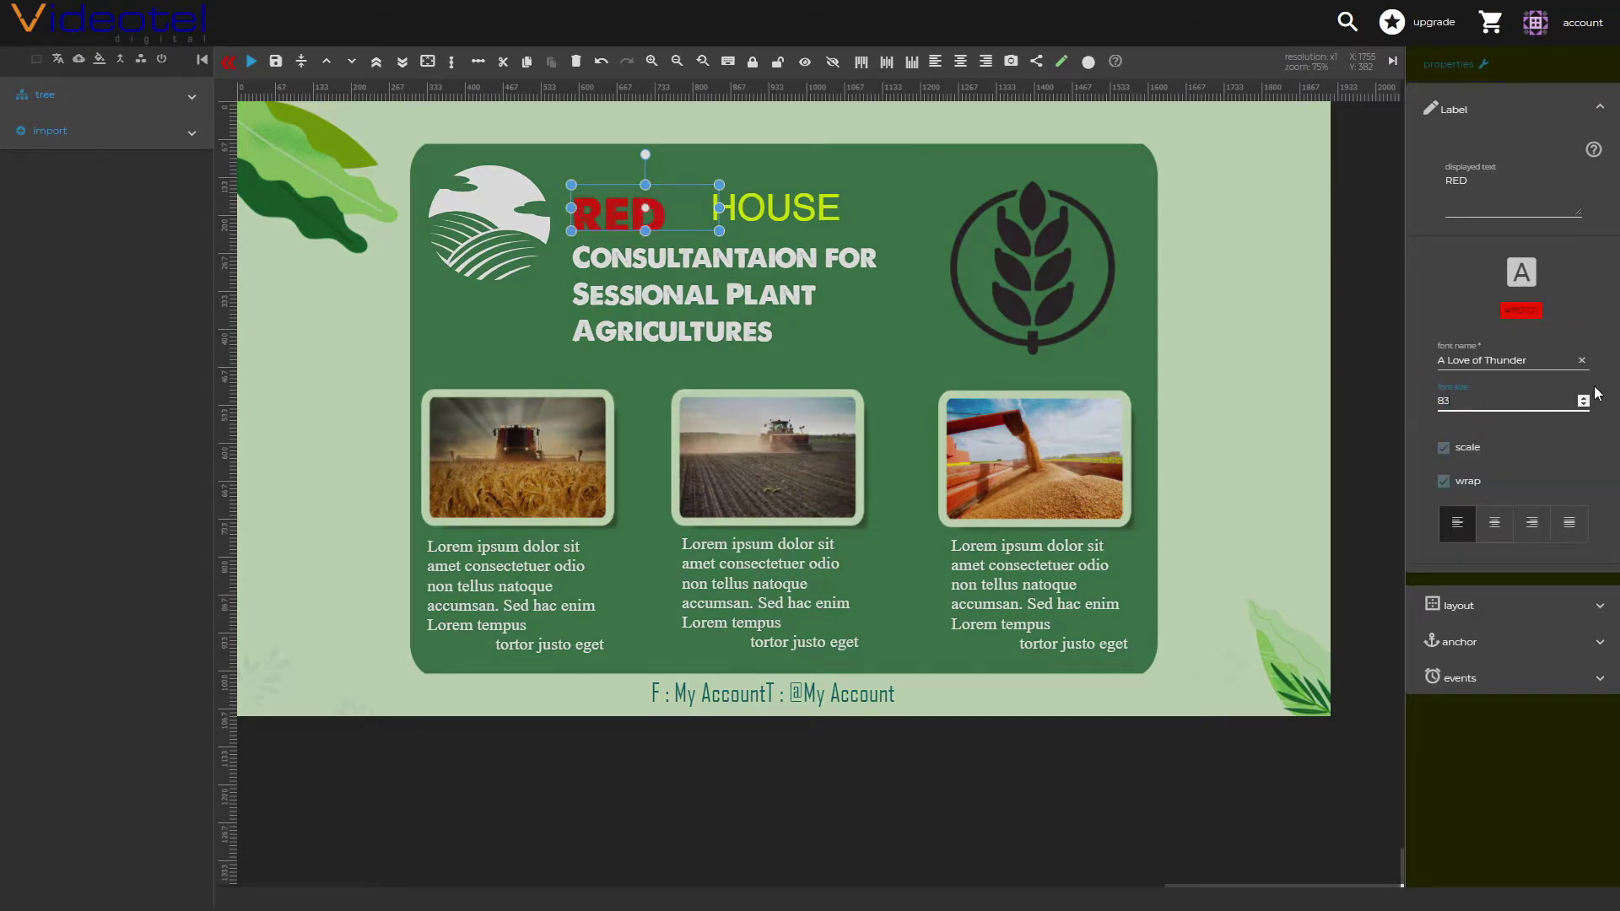
pyautogui.moveTo(720, 230); pyautogui.dragTo(692, 206)
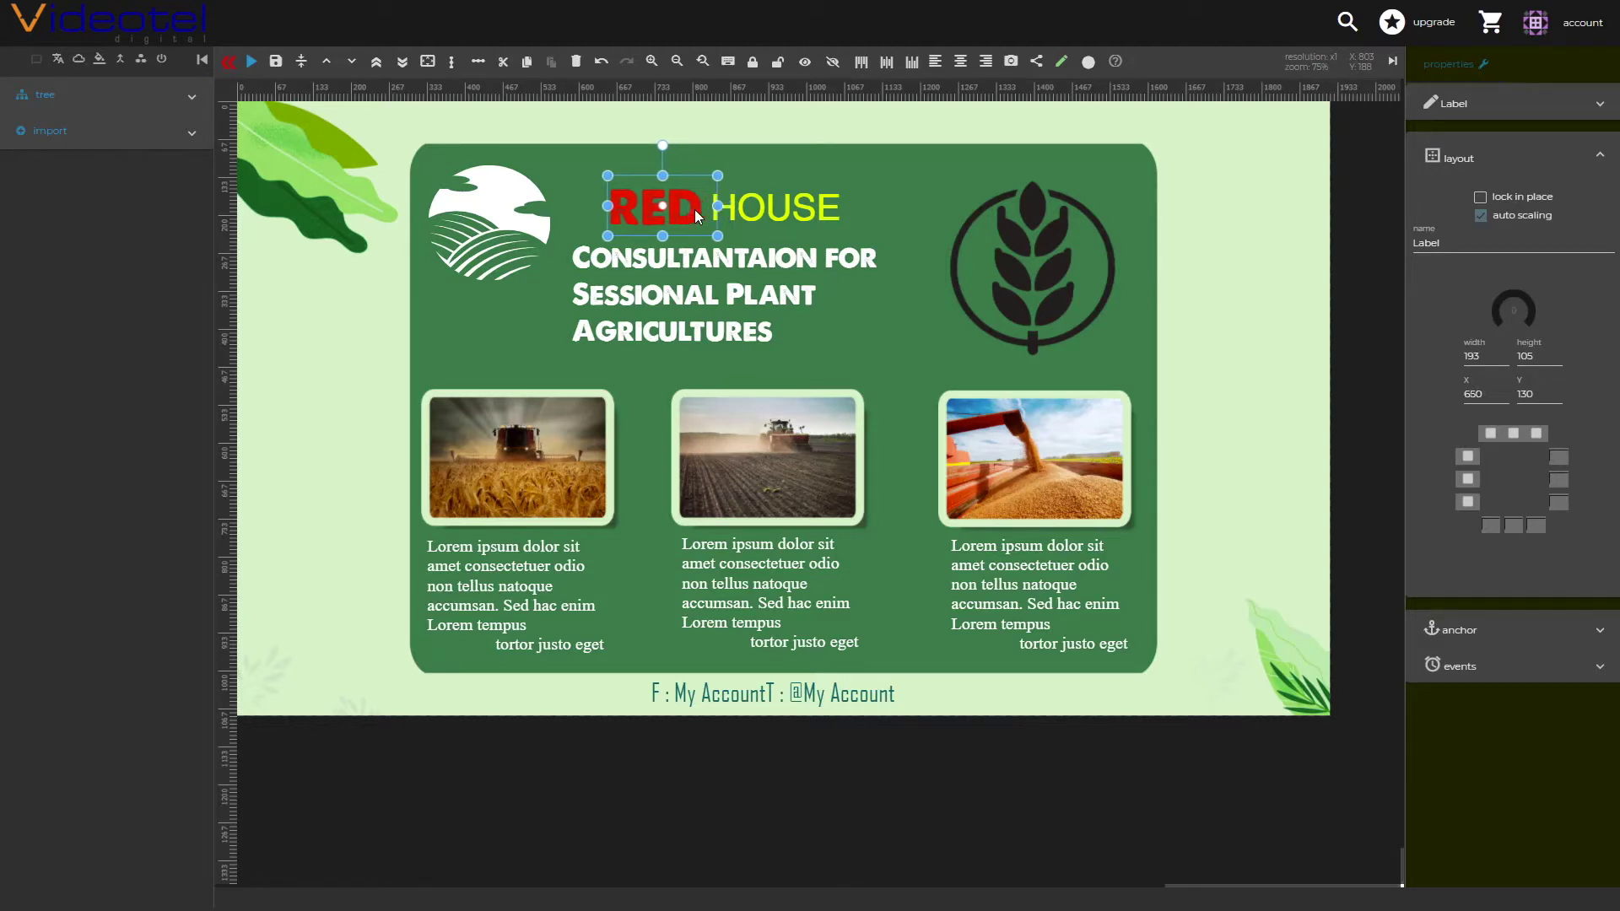
# Lock the background image layer in place from the scene's layer list.
pyautogui.click(1218, 156)
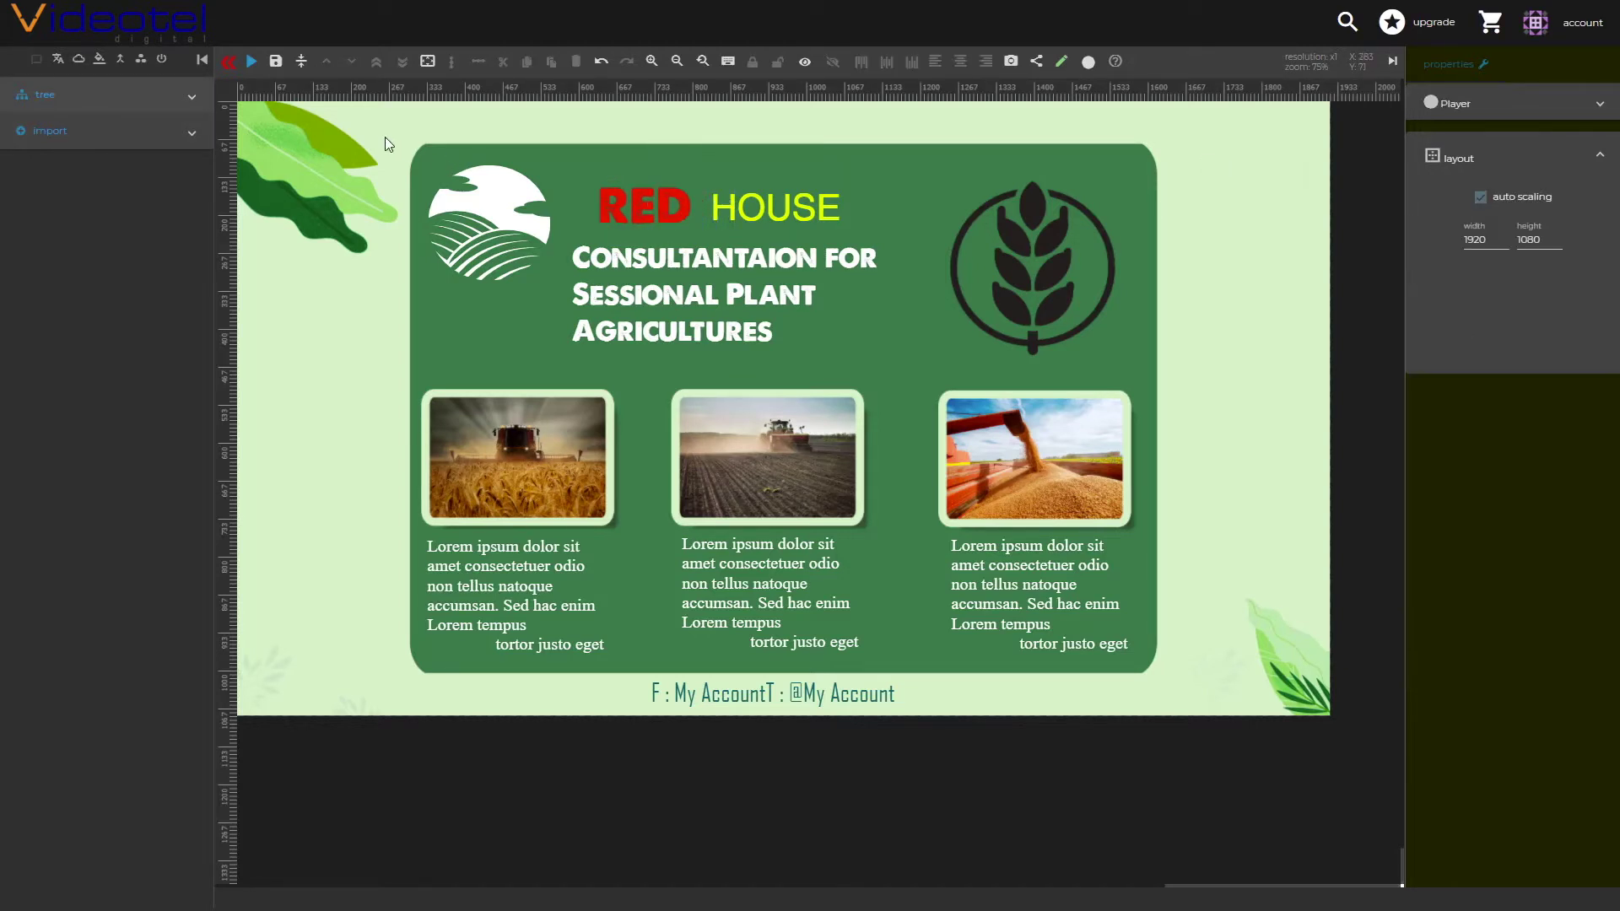
pyautogui.moveTo(336, 123); pyautogui.dragTo(610, 324)
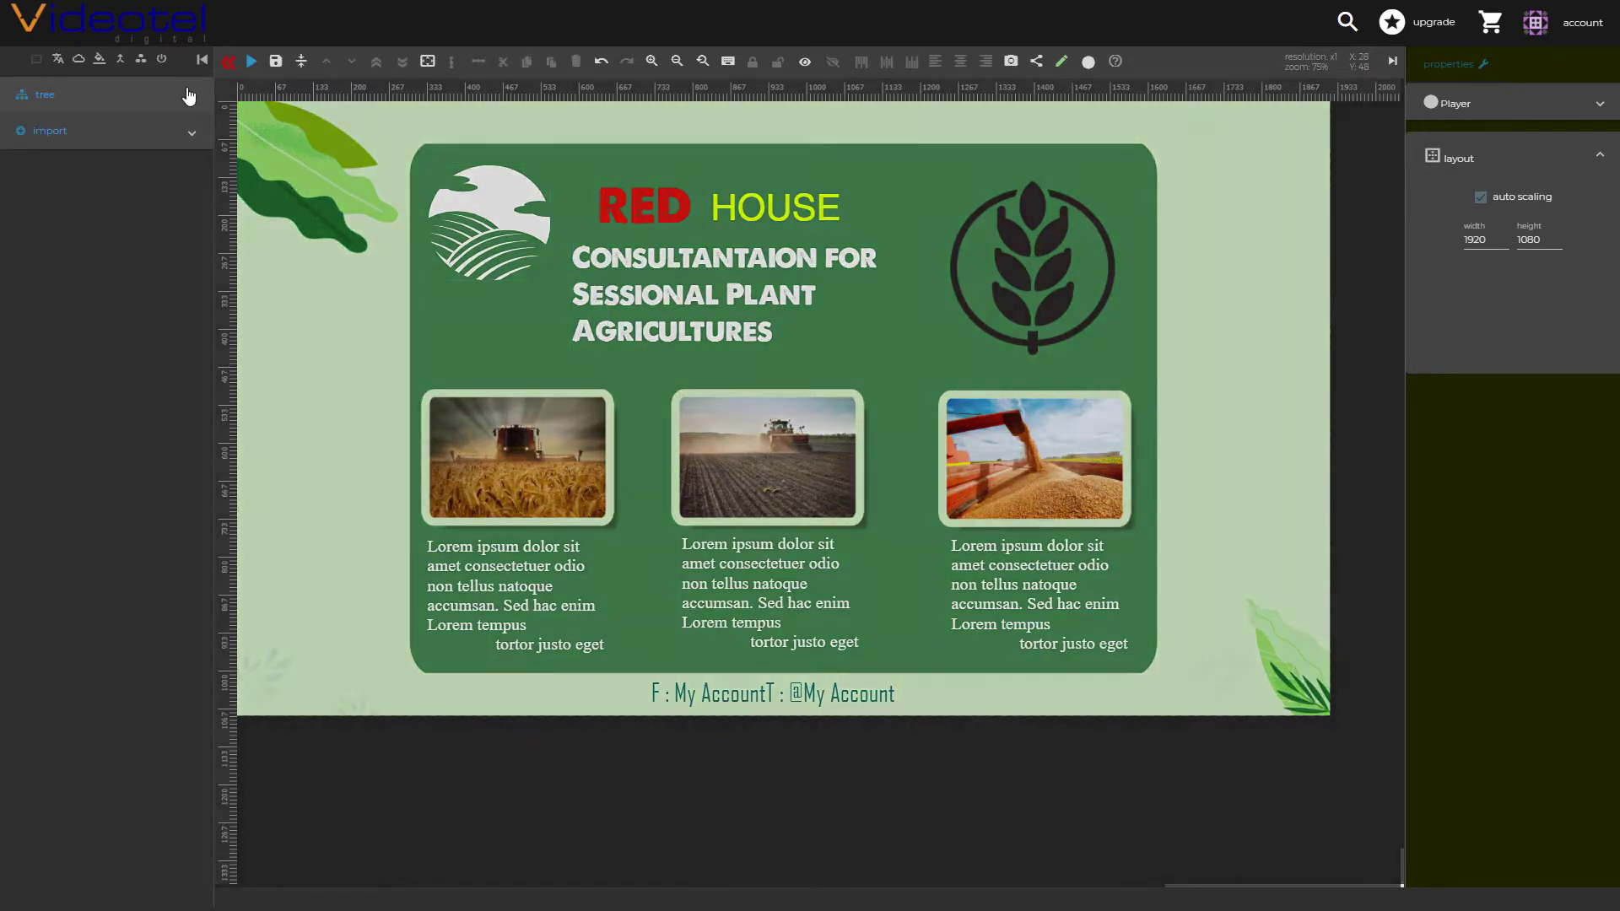
pyautogui.click(73, 100)
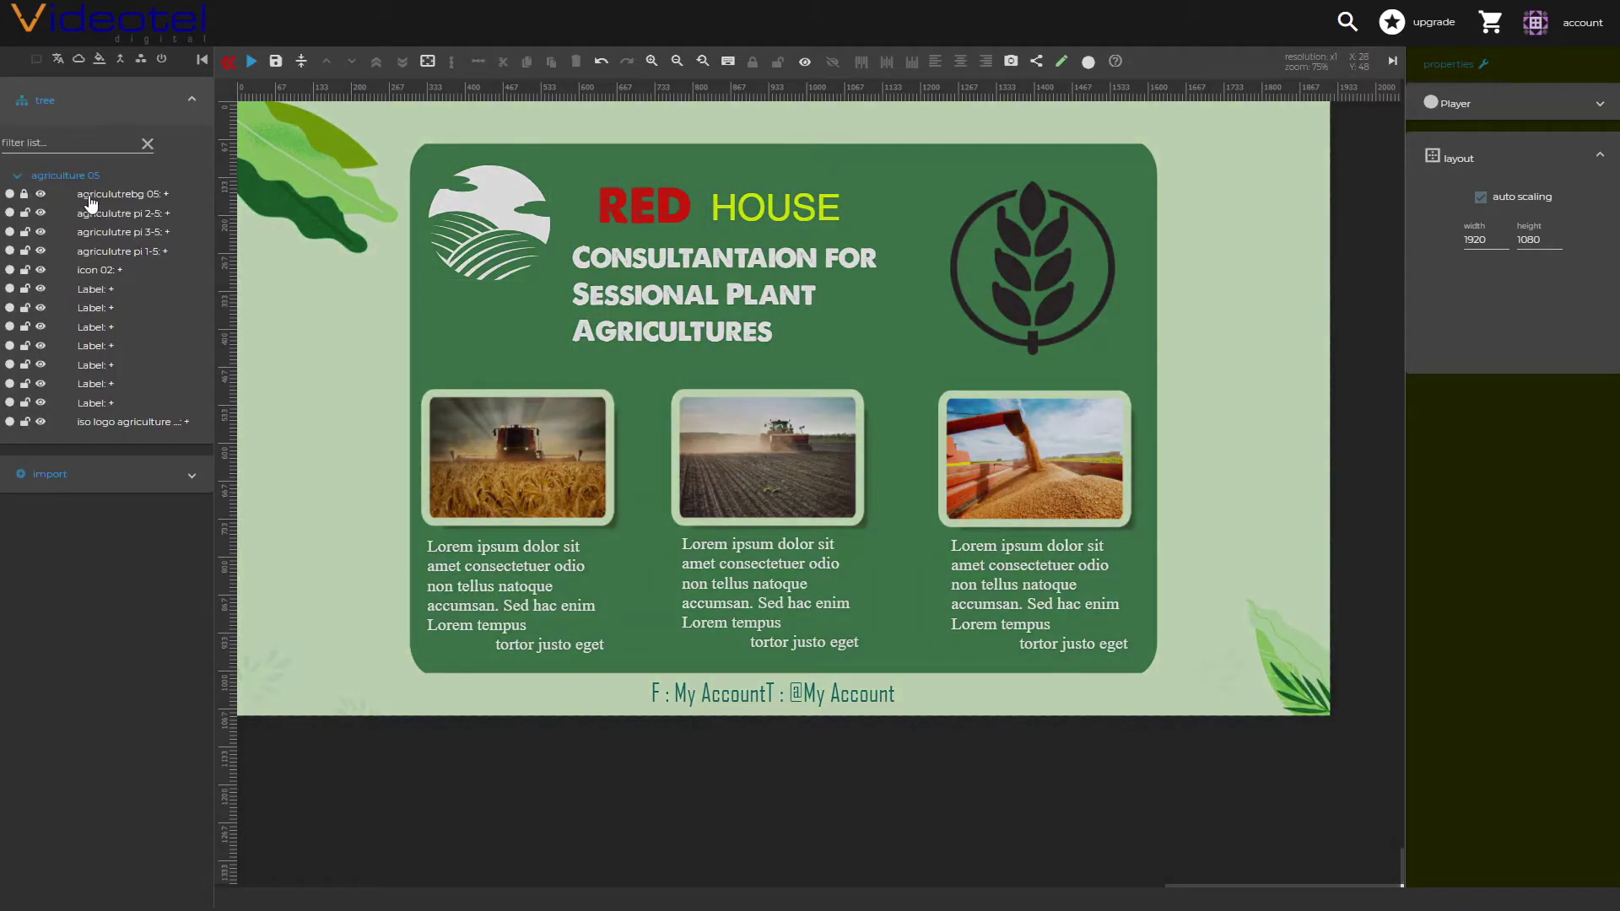
pyautogui.click(91, 198)
pyautogui.click(97, 212)
pyautogui.click(84, 232)
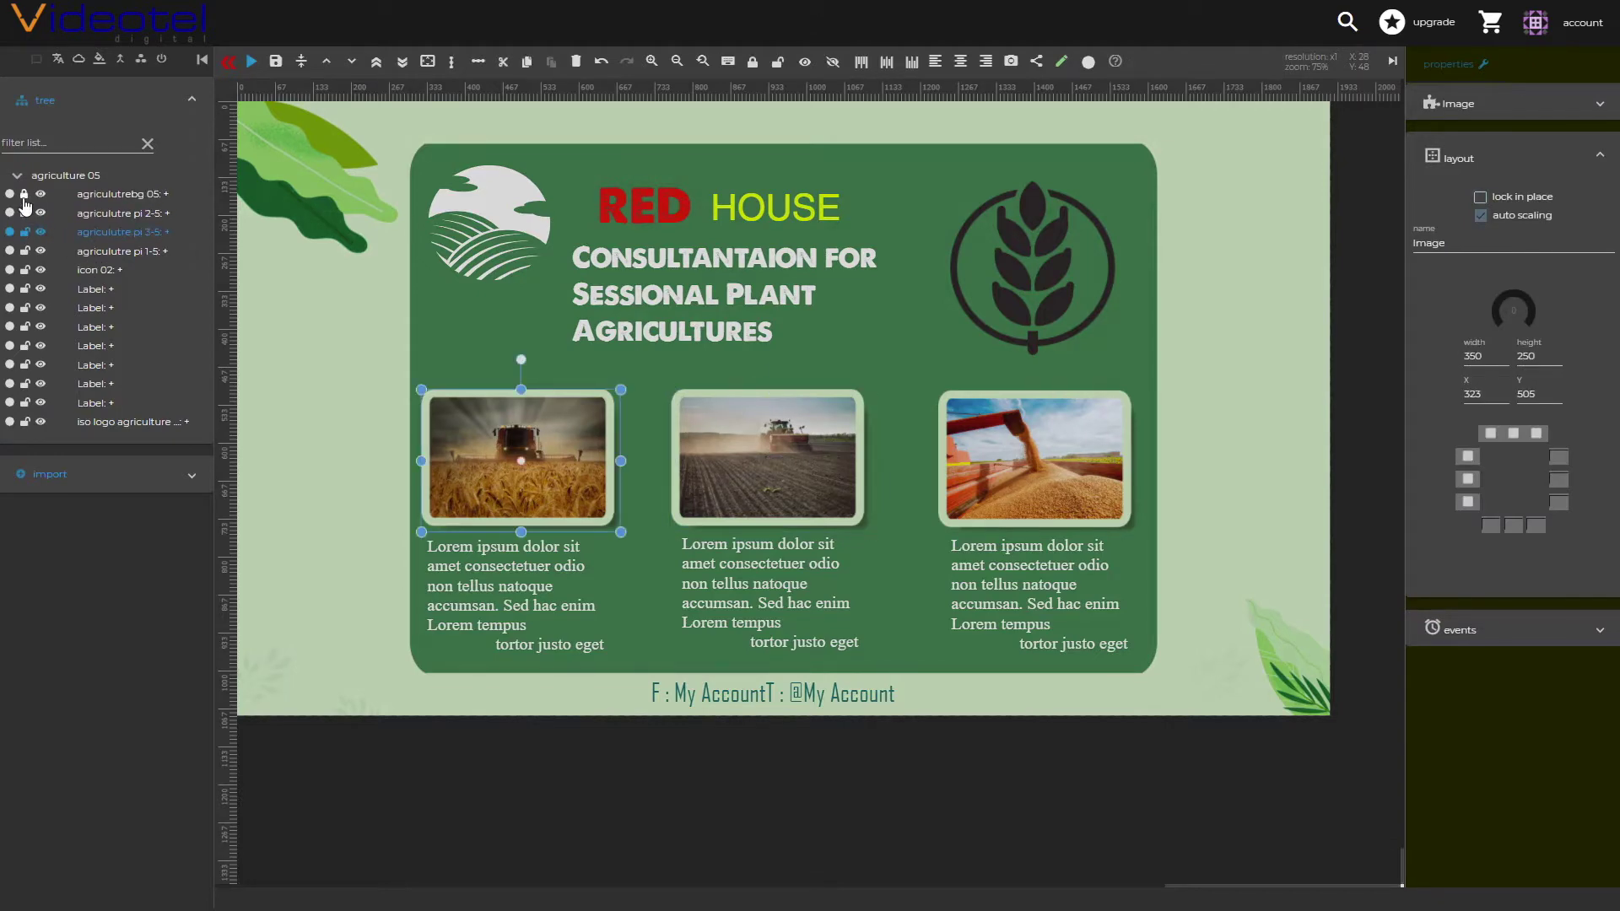
pyautogui.click(291, 163)
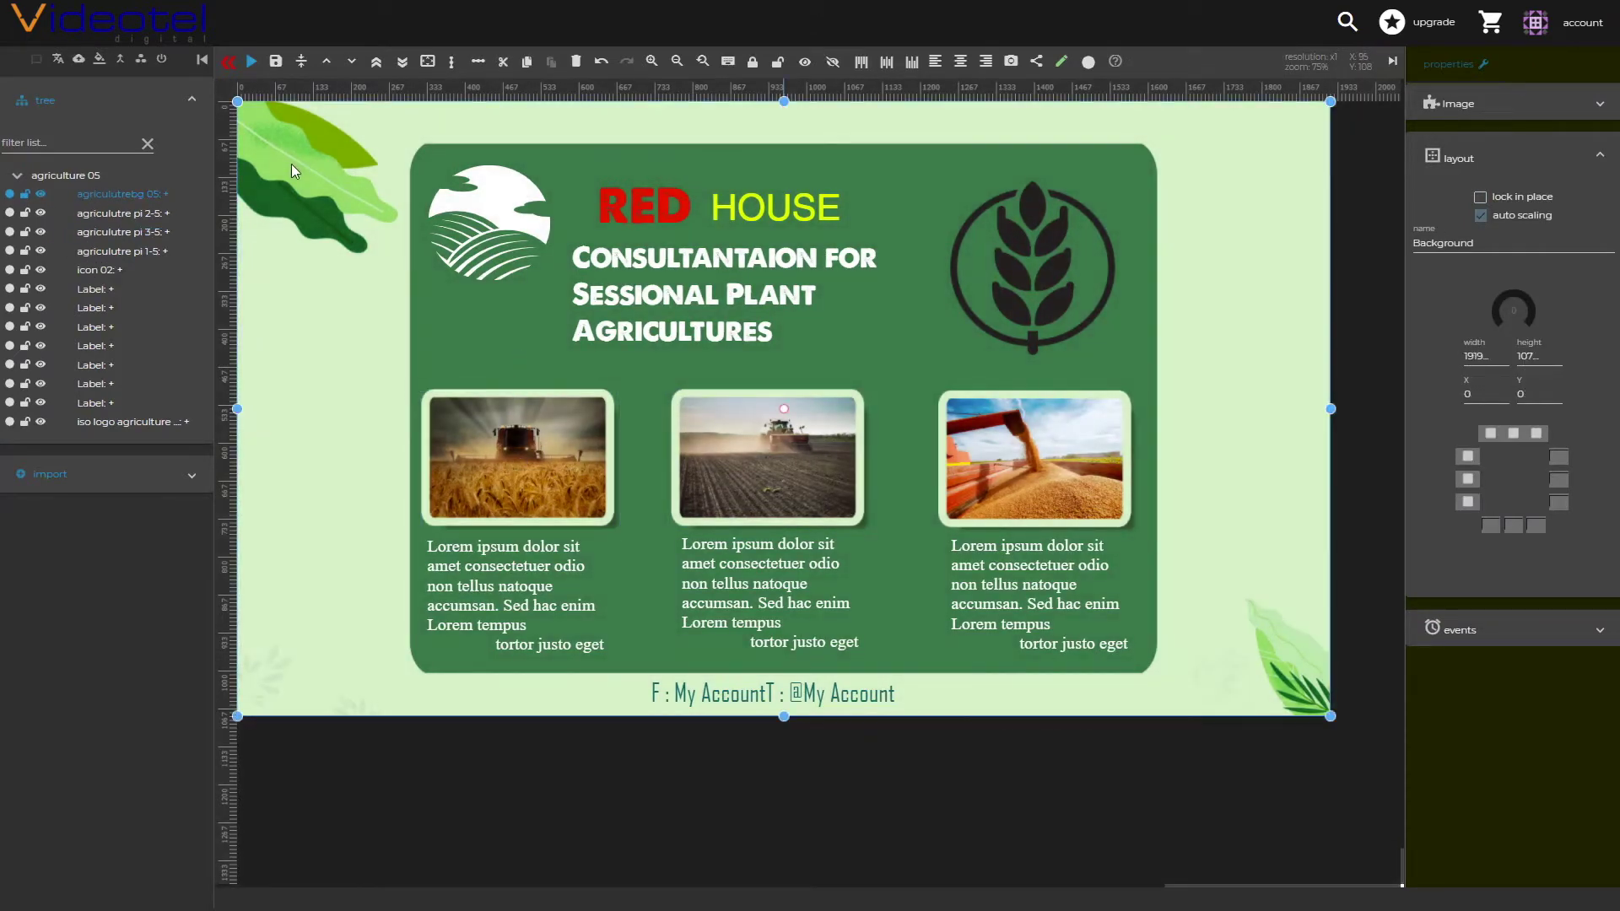
pyautogui.moveTo(237, 102)
pyautogui.mouseDown()
pyautogui.moveTo(309, 169)
pyautogui.moveTo(325, 154)
pyautogui.moveTo(237, 102)
pyautogui.mouseUp()
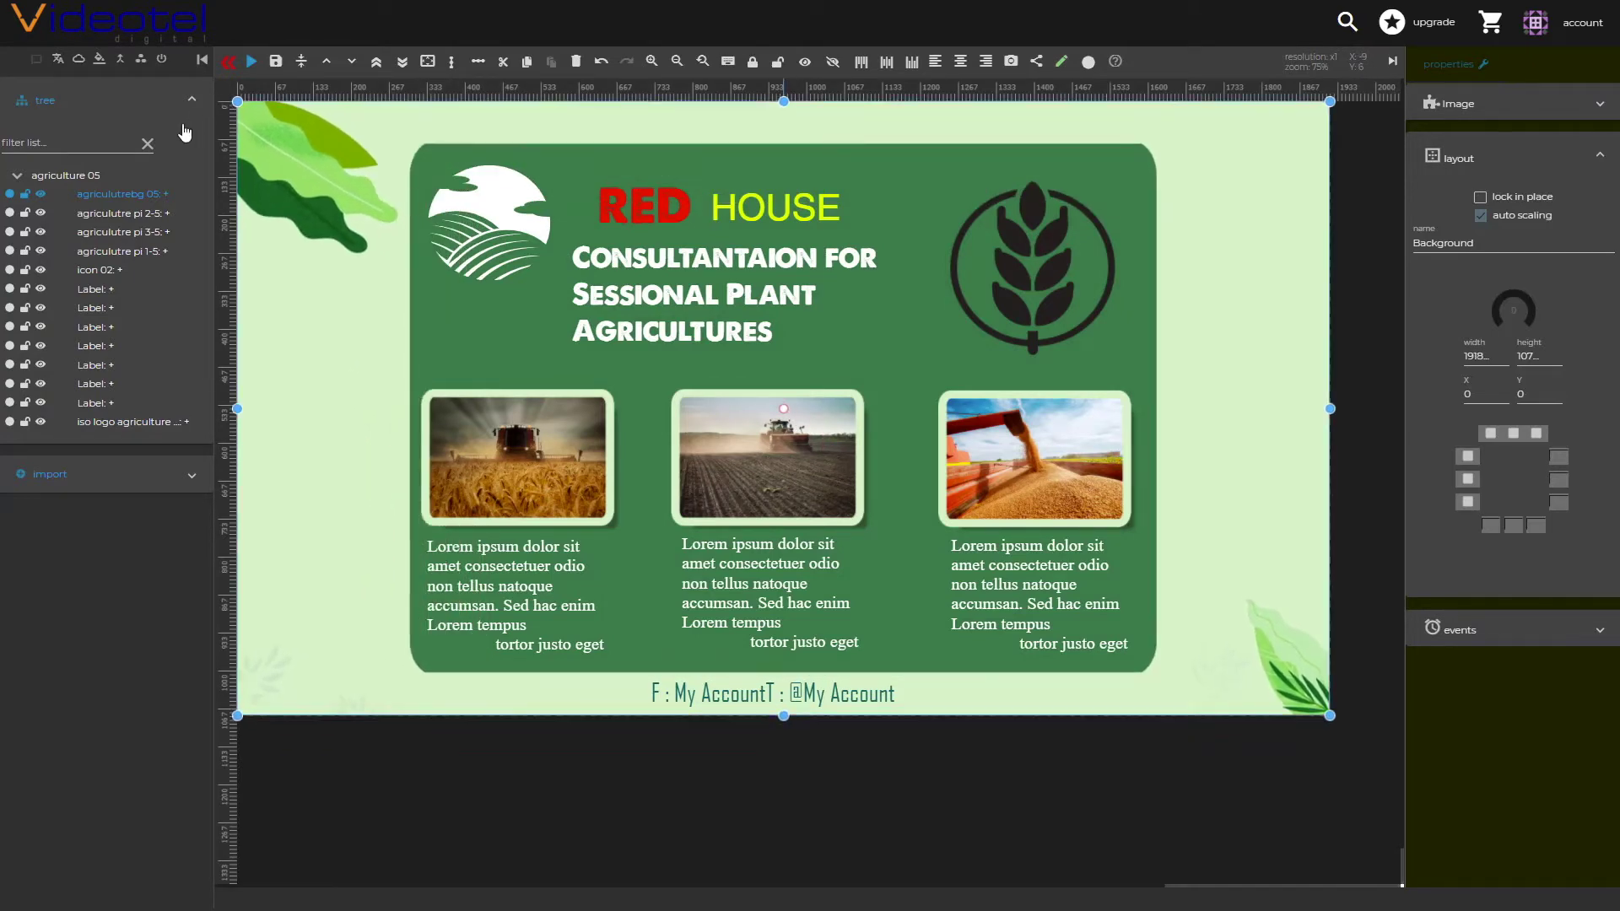
pyautogui.click(25, 196)
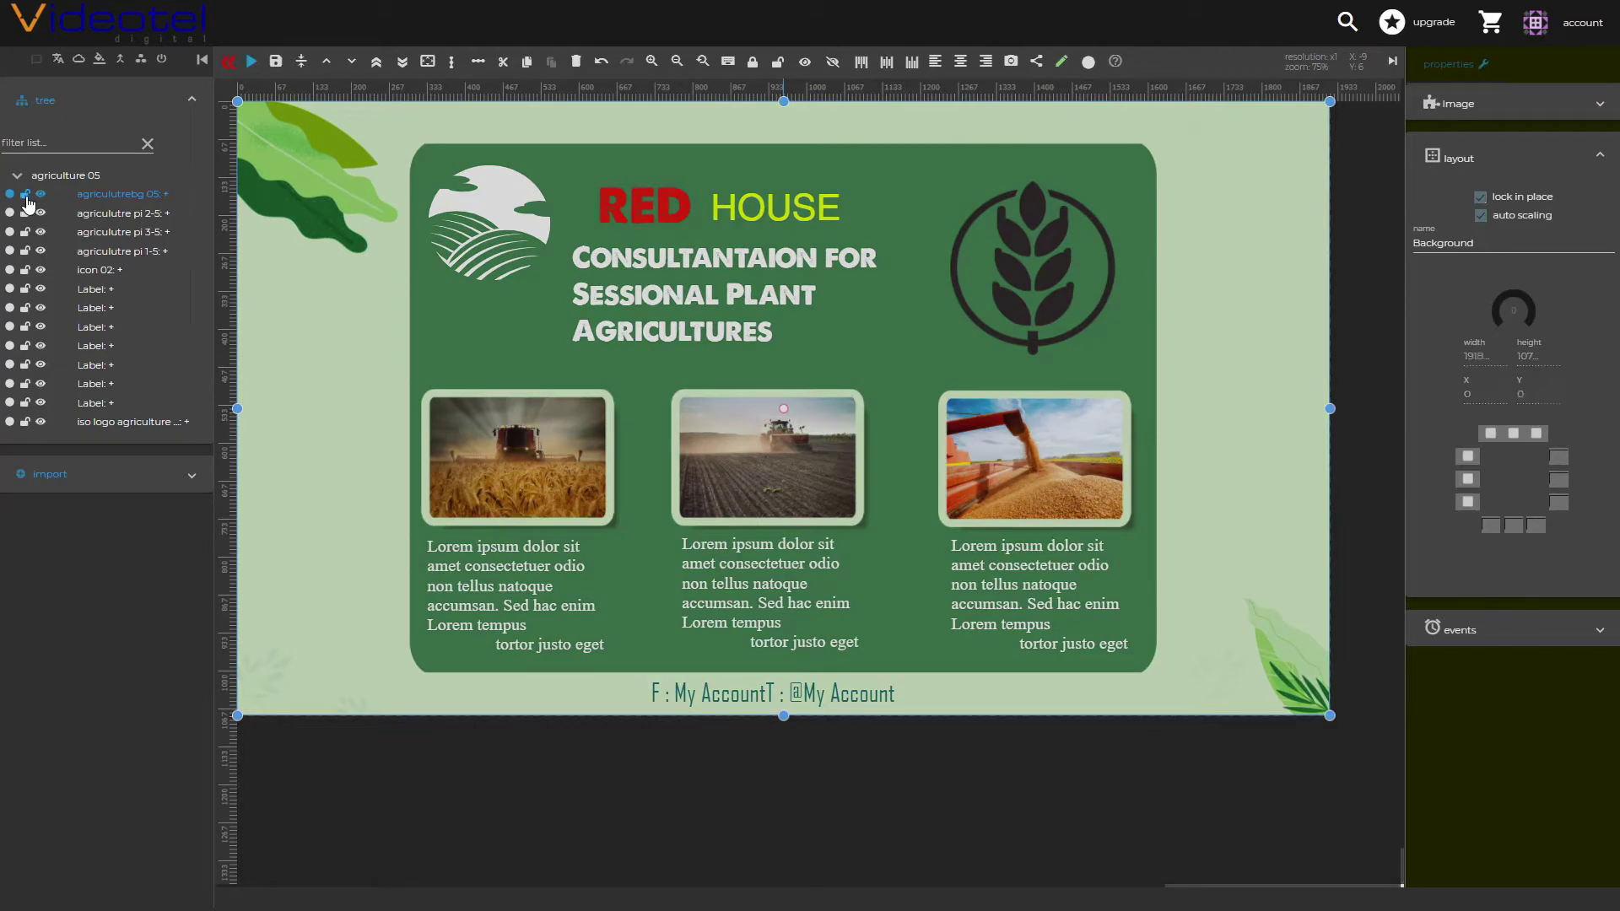
pyautogui.click(41, 195)
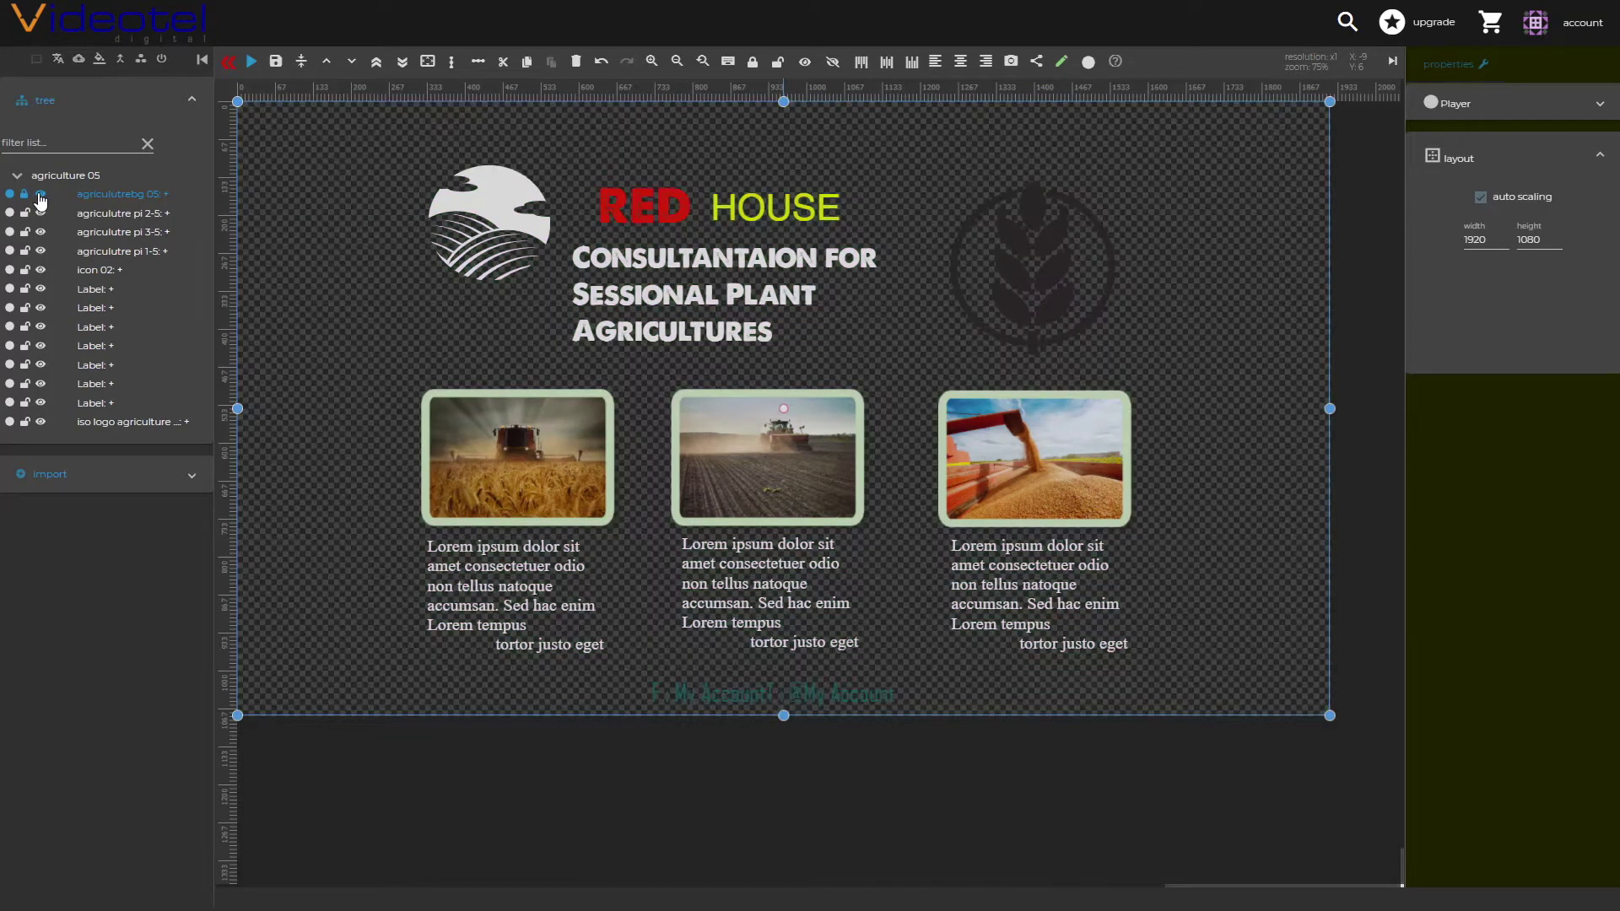
pyautogui.click(41, 195)
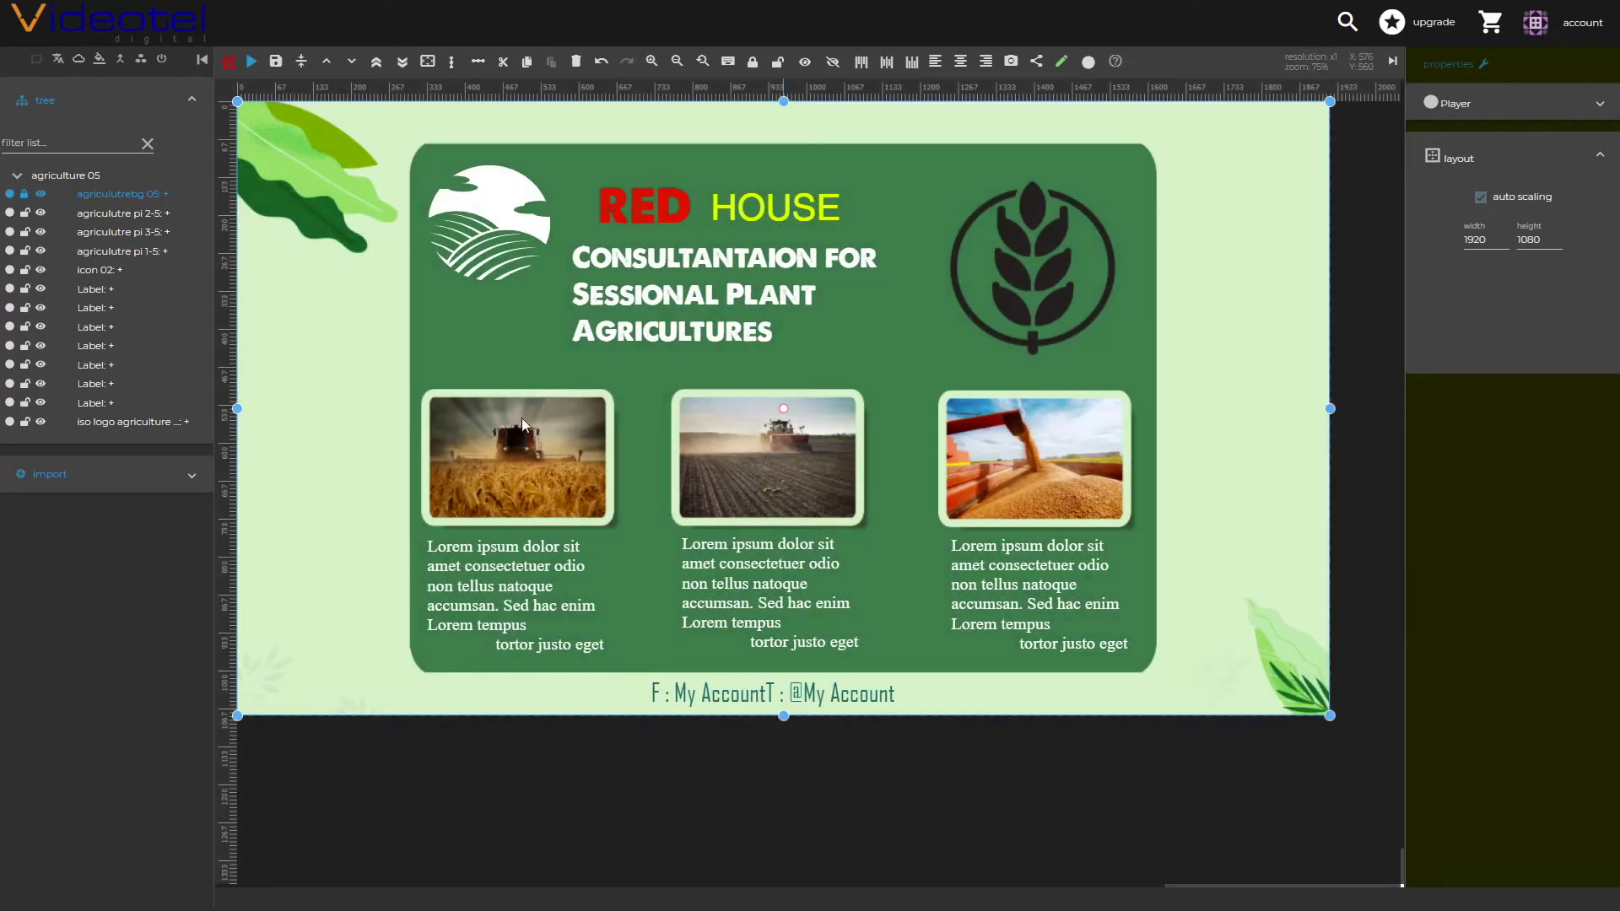
# Move the harvester photo up onto the second photo and layer it behind.
pyautogui.click(549, 498)
pyautogui.moveTo(543, 478); pyautogui.dragTo(650, 432)
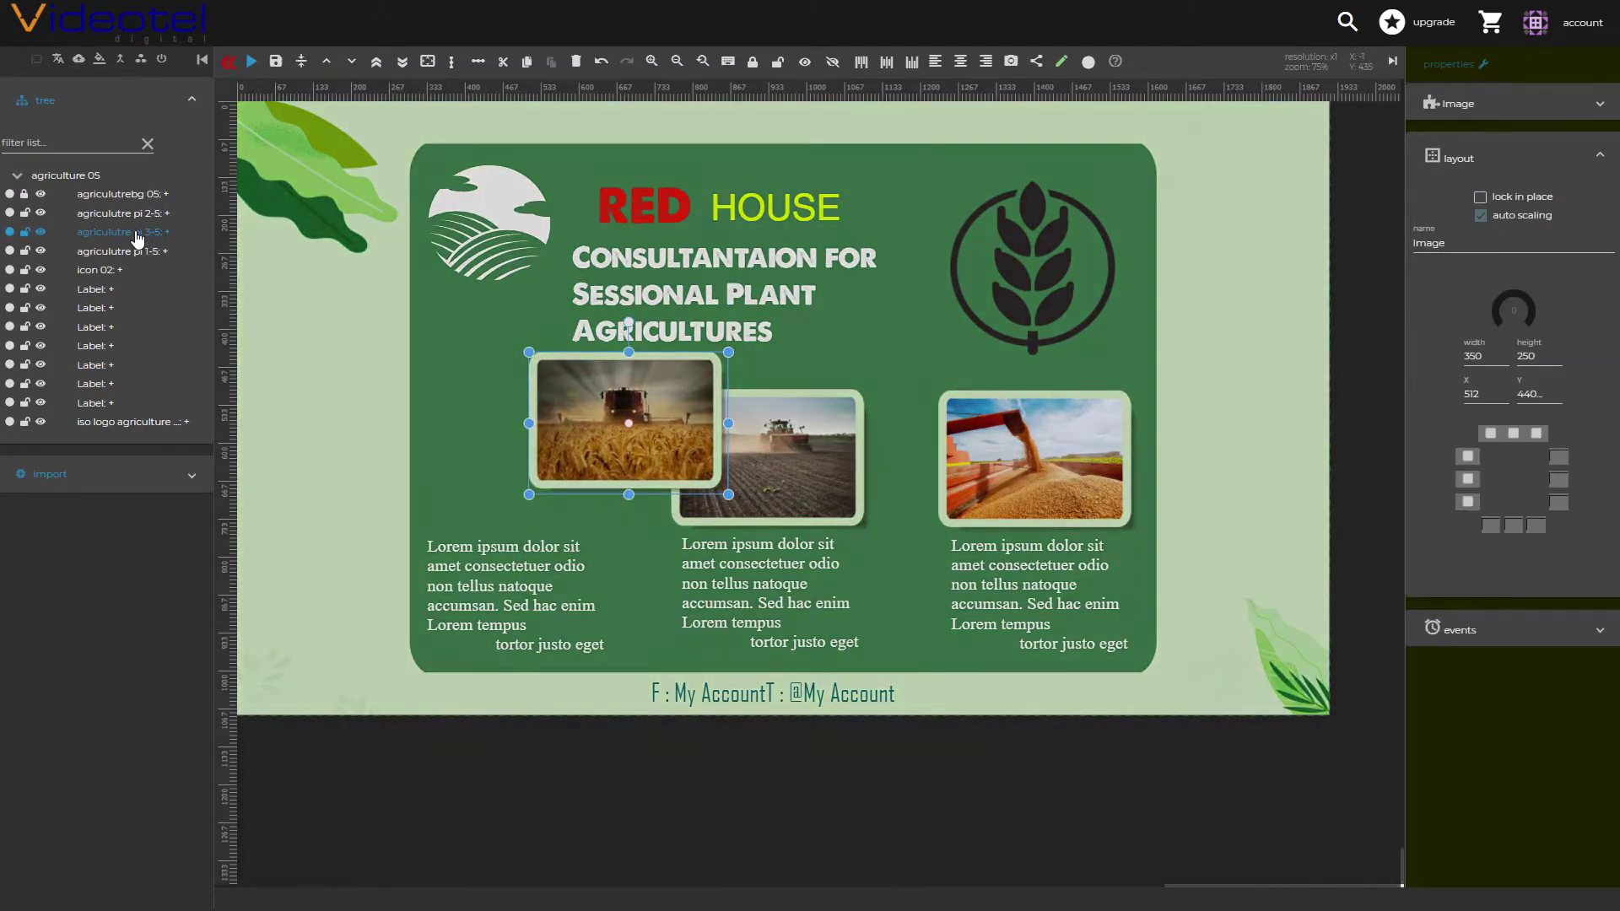
pyautogui.moveTo(136, 239)
pyautogui.mouseDown()
pyautogui.moveTo(149, 426)
pyautogui.moveTo(152, 195)
pyautogui.moveTo(147, 215)
pyautogui.mouseUp()
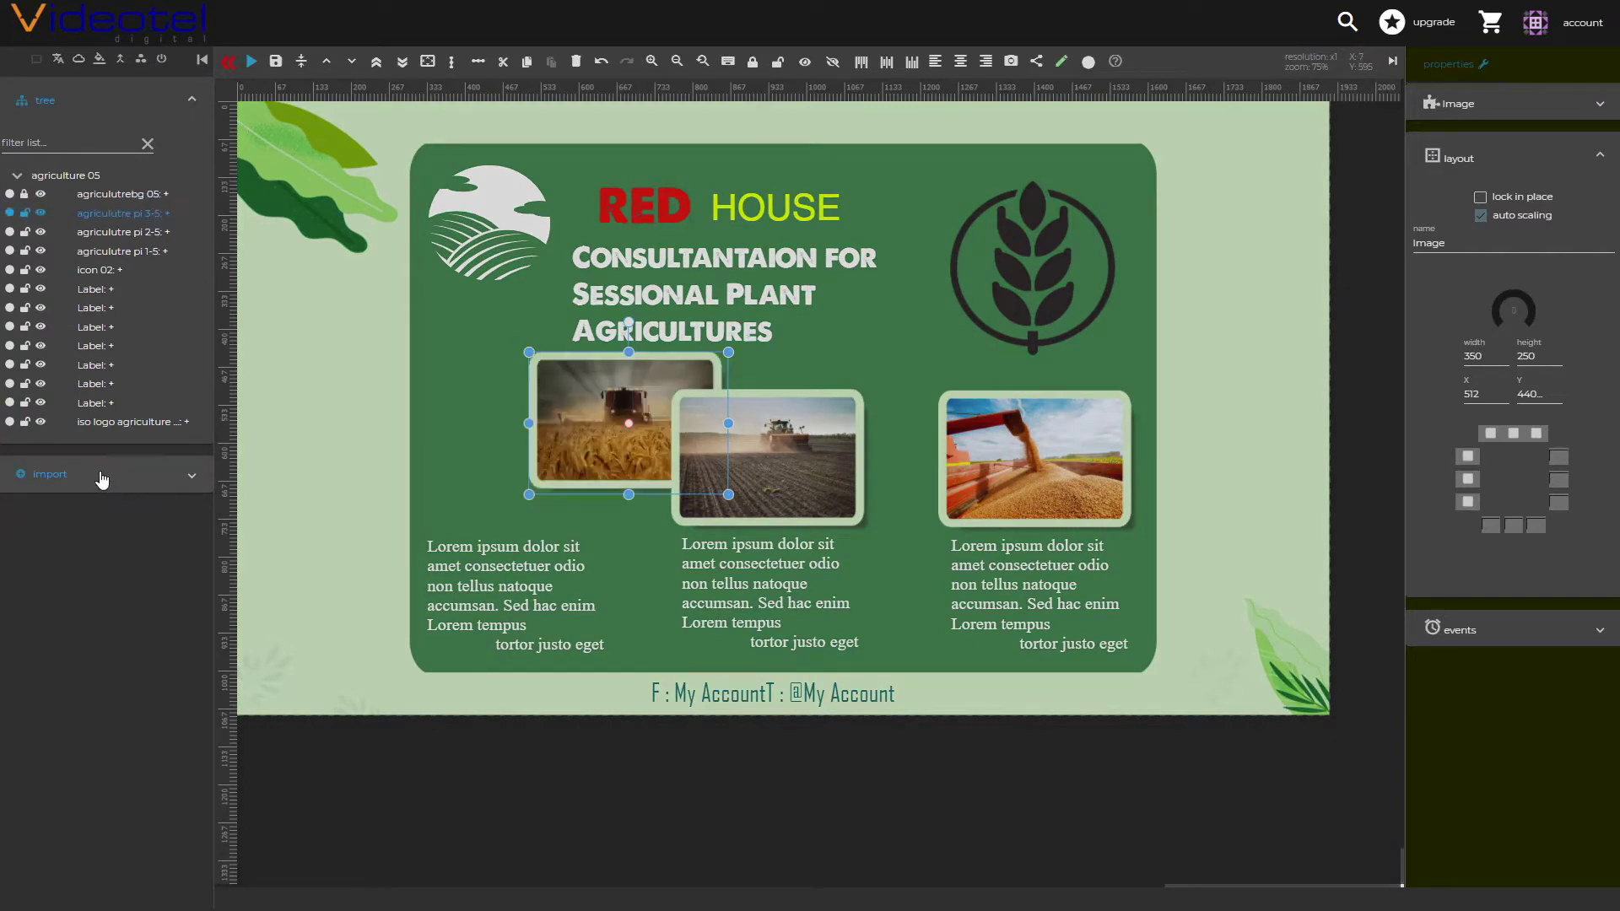
# Add a Clock component near the title, set to show only the time.
pyautogui.click(99, 478)
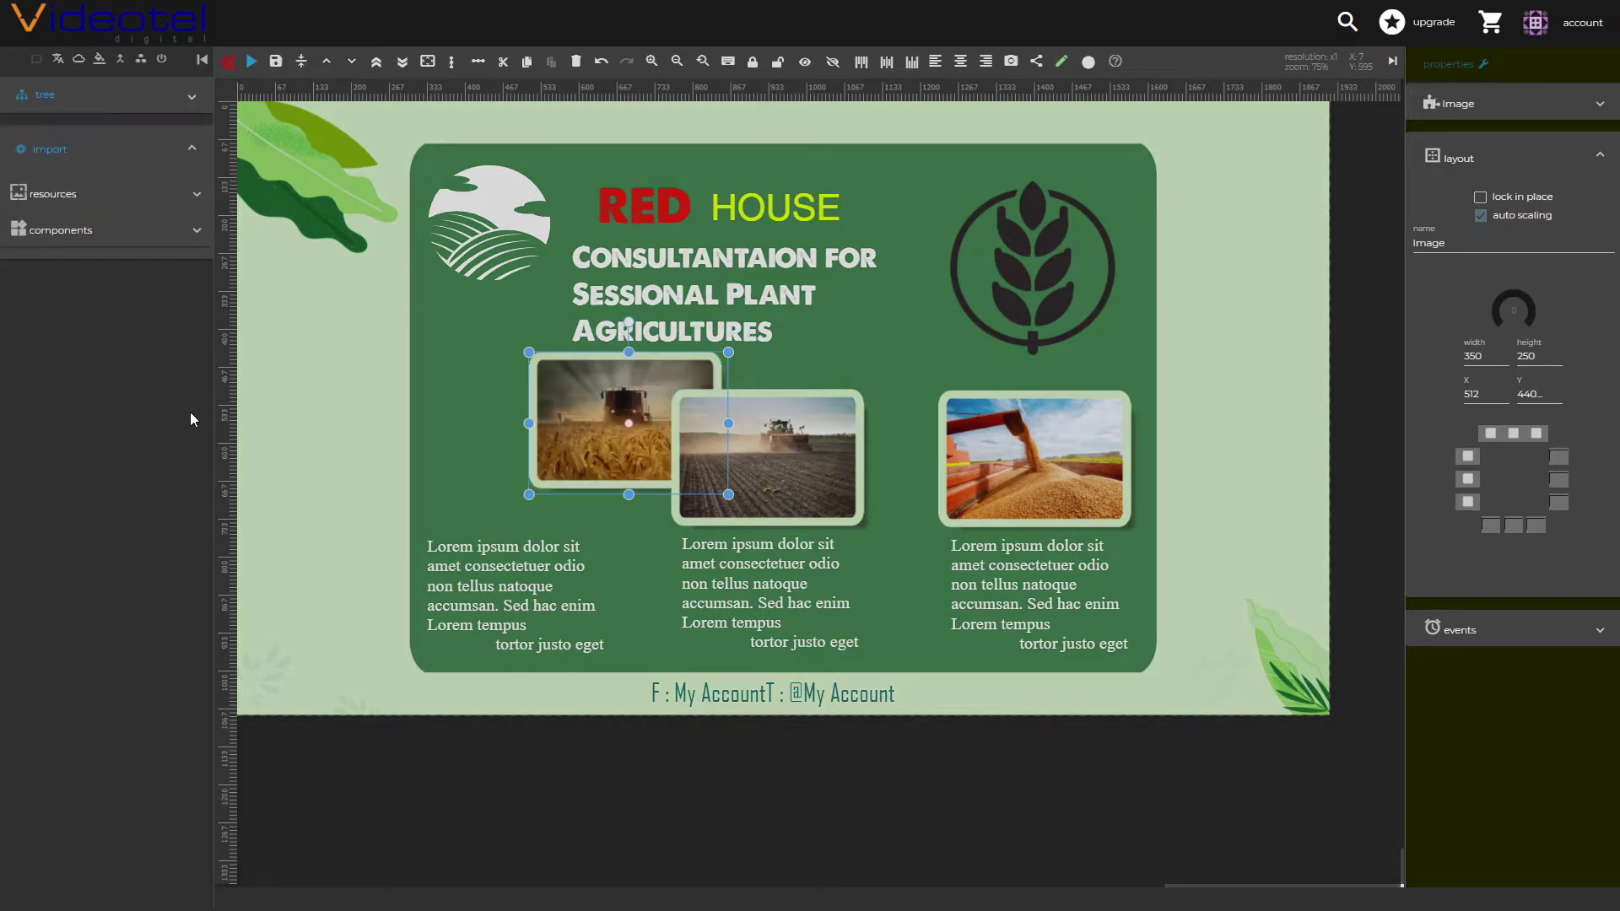
pyautogui.click(96, 240)
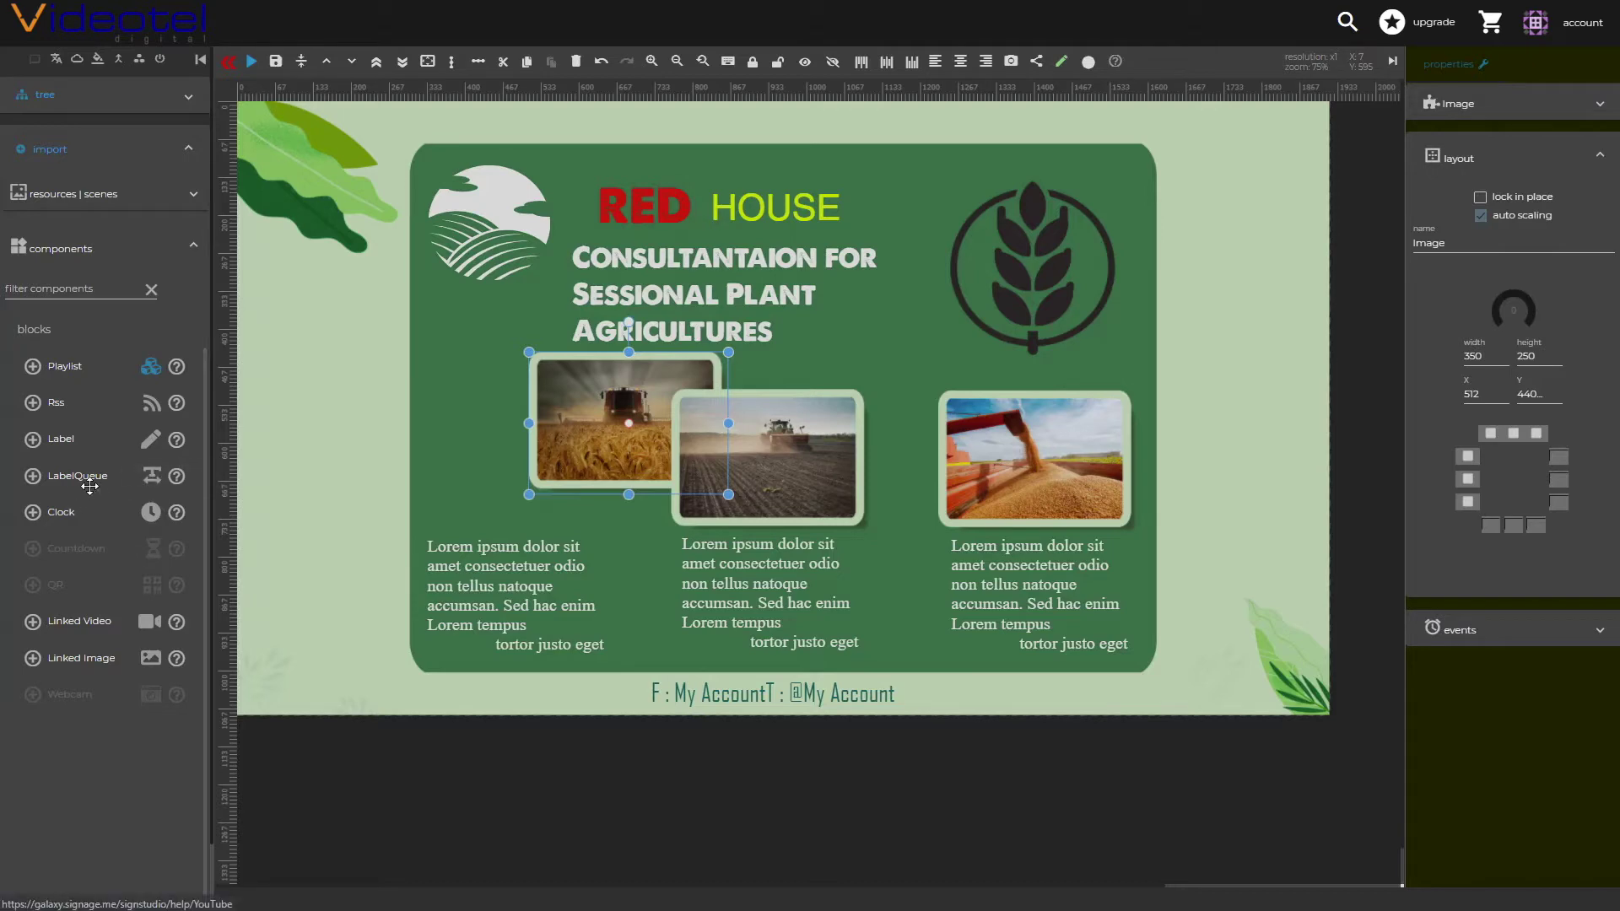
pyautogui.moveTo(60, 512); pyautogui.dragTo(877, 152)
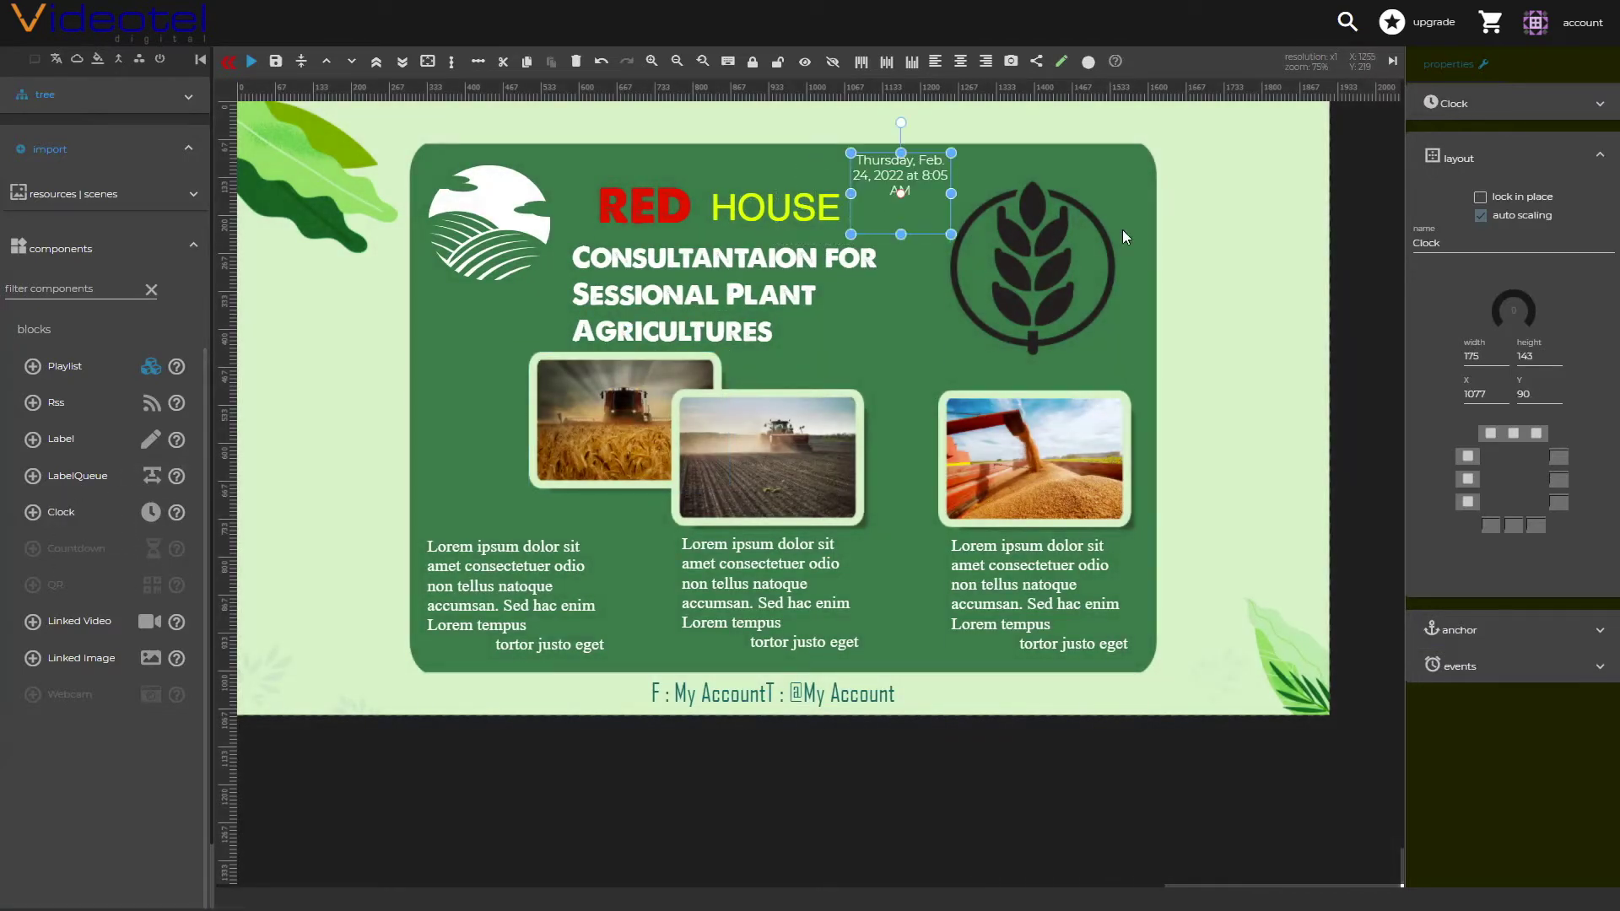
pyautogui.click(1494, 217)
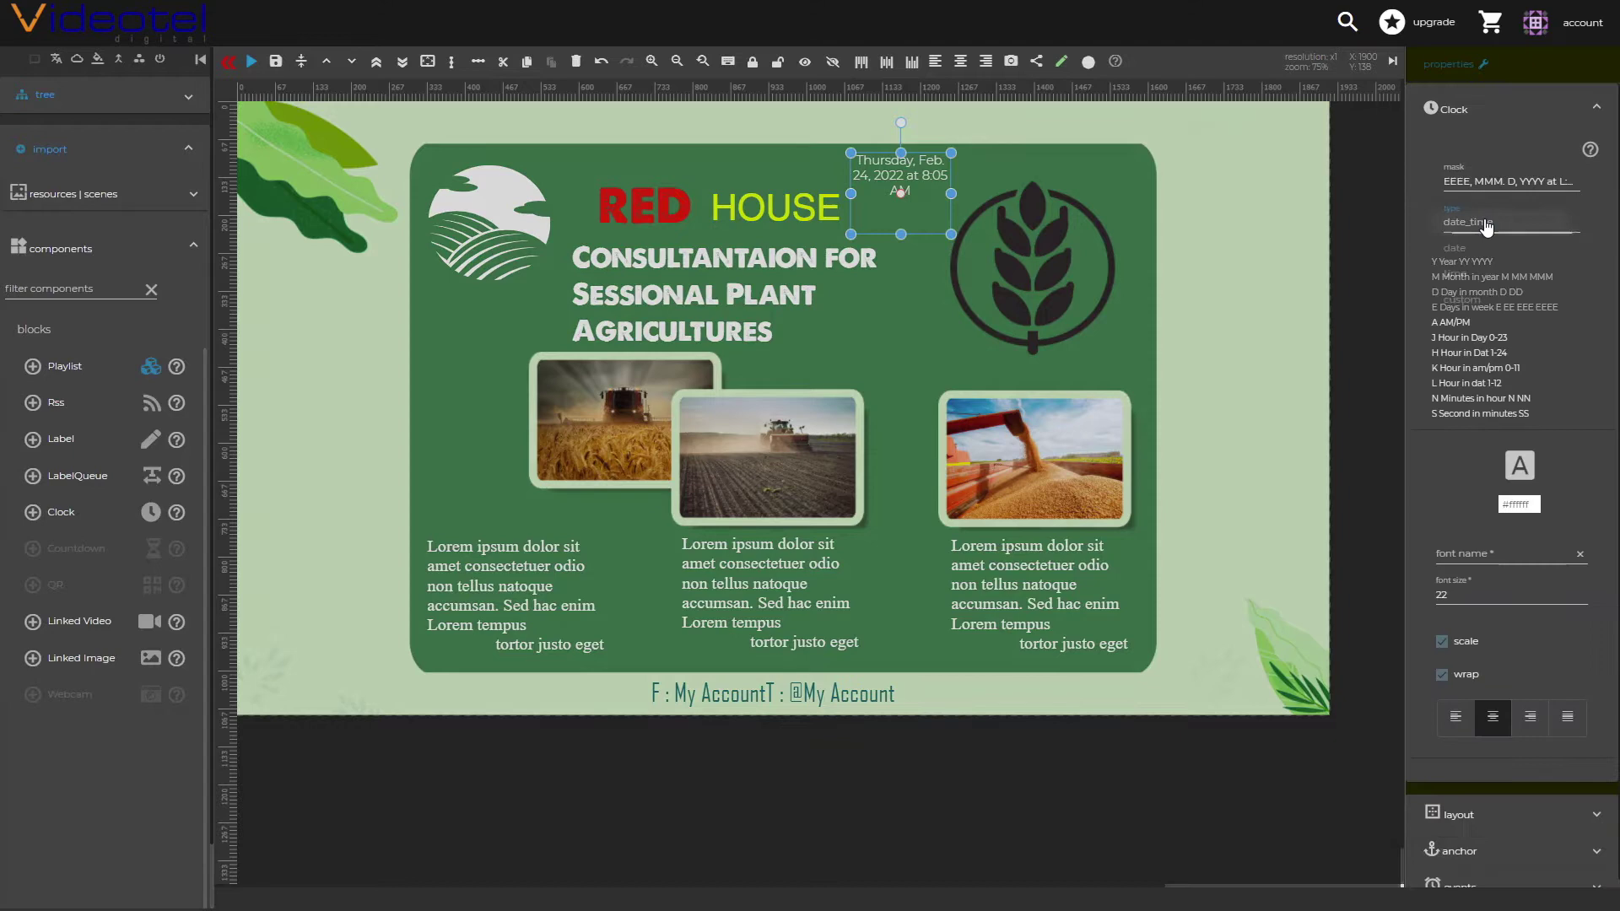
pyautogui.click(1484, 281)
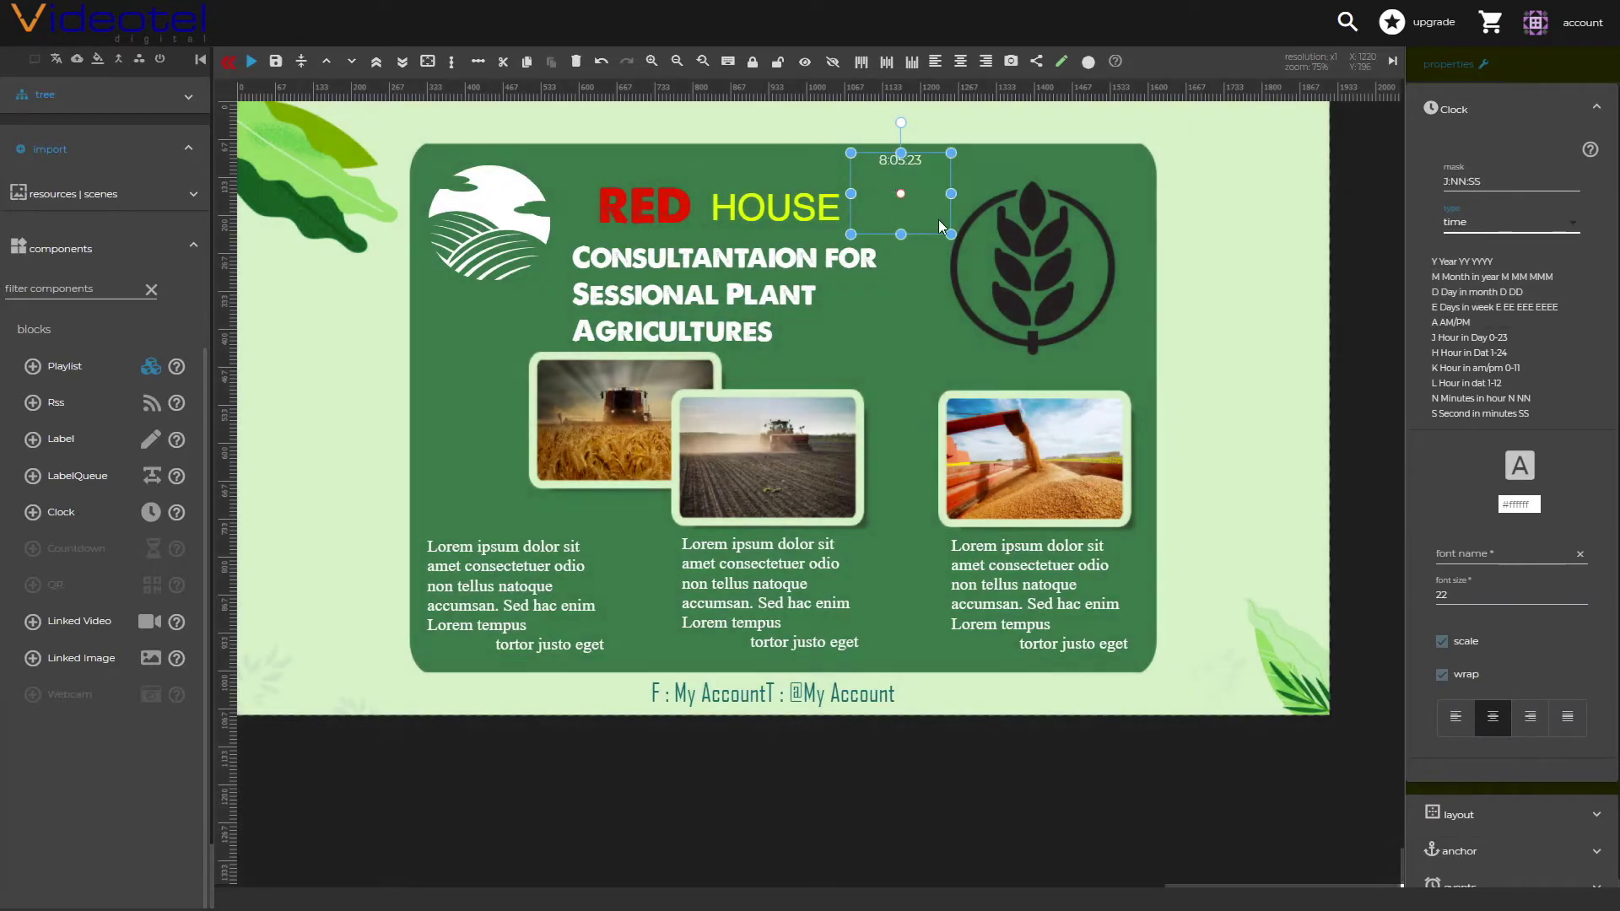
# Make the clock text black at font size 49 and widen its box.
pyautogui.click(1519, 504)
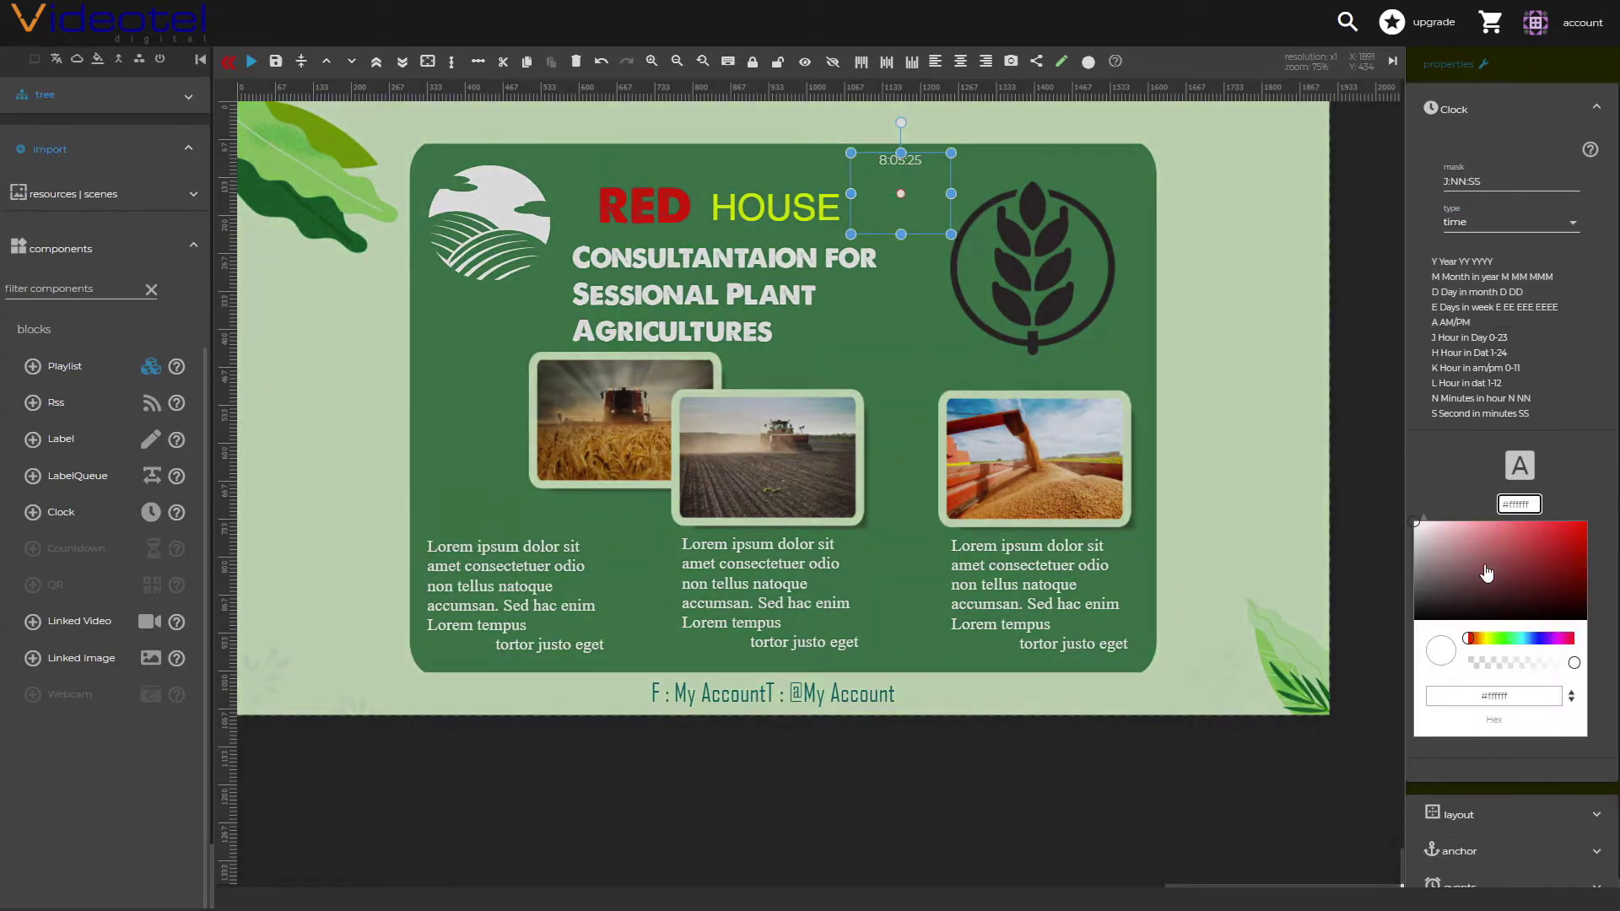
pyautogui.moveTo(1549, 586); pyautogui.dragTo(1586, 624)
pyautogui.click(1590, 526)
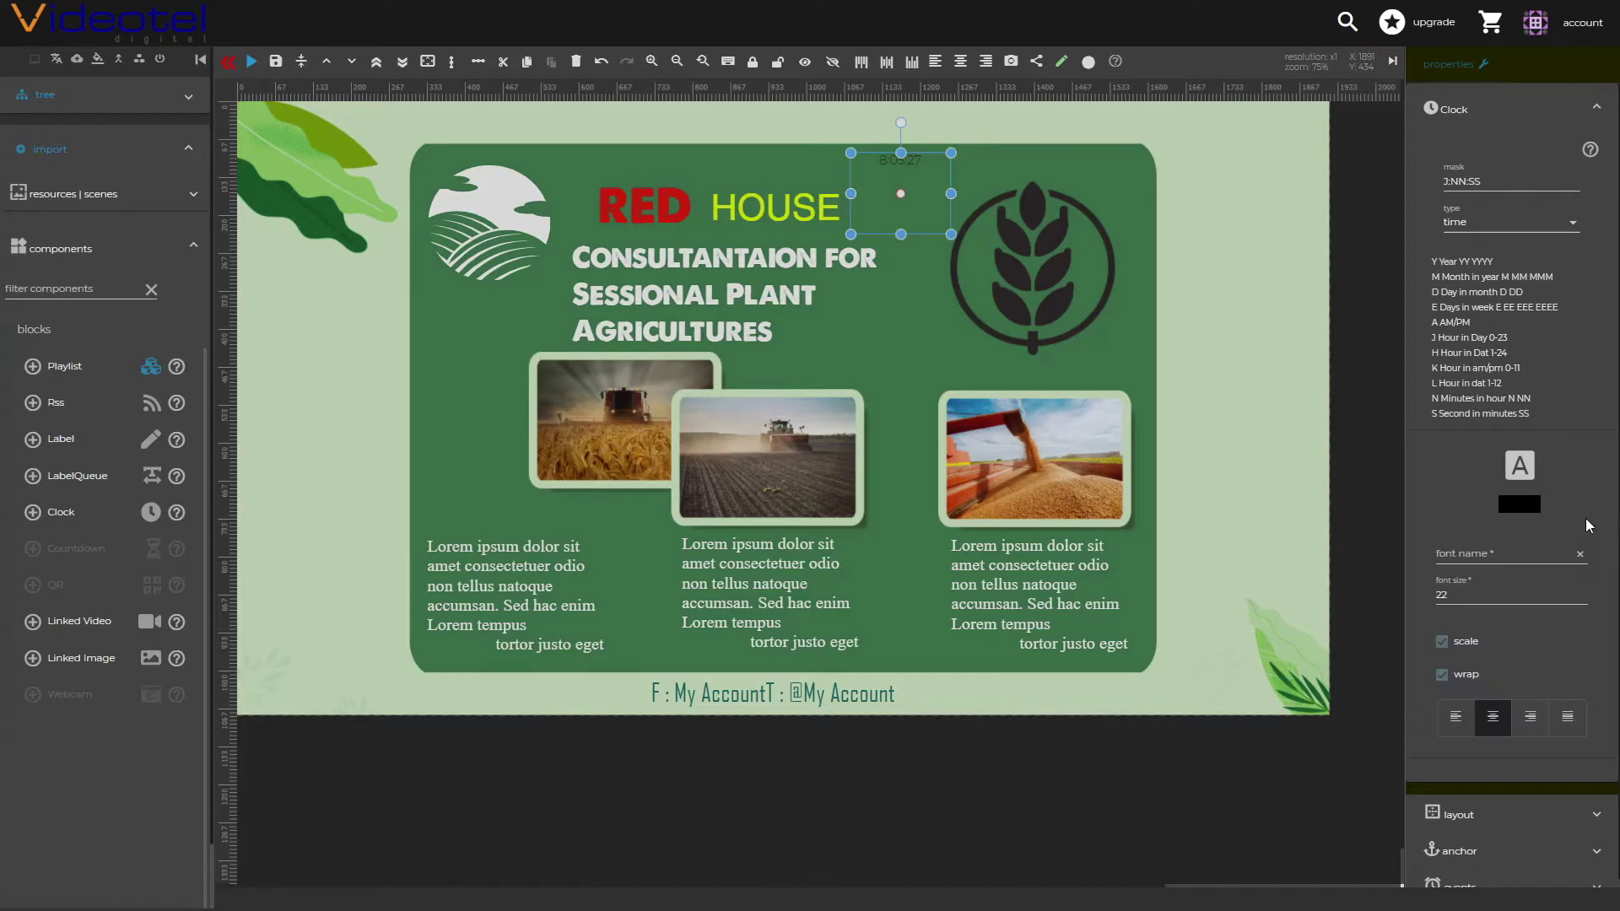
pyautogui.click(1458, 582)
pyautogui.press('BackSpace')
pyautogui.press('BackSpace')
pyautogui.write('49')
pyautogui.click(1576, 503)
pyautogui.moveTo(951, 233); pyautogui.dragTo(1052, 167)
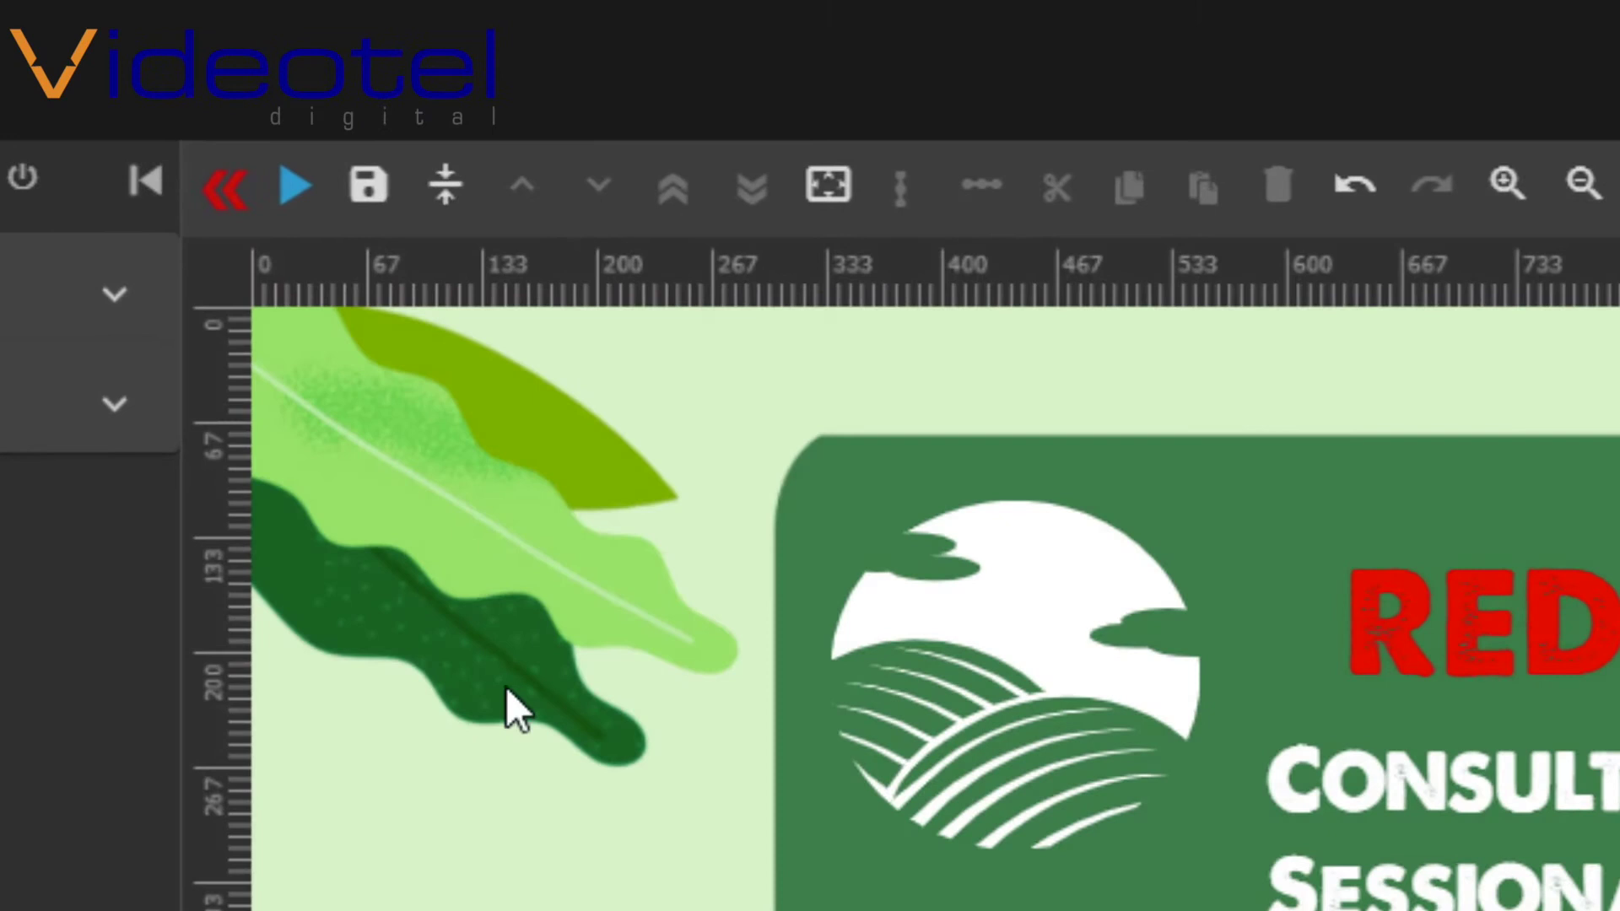
pyautogui.click(306, 212)
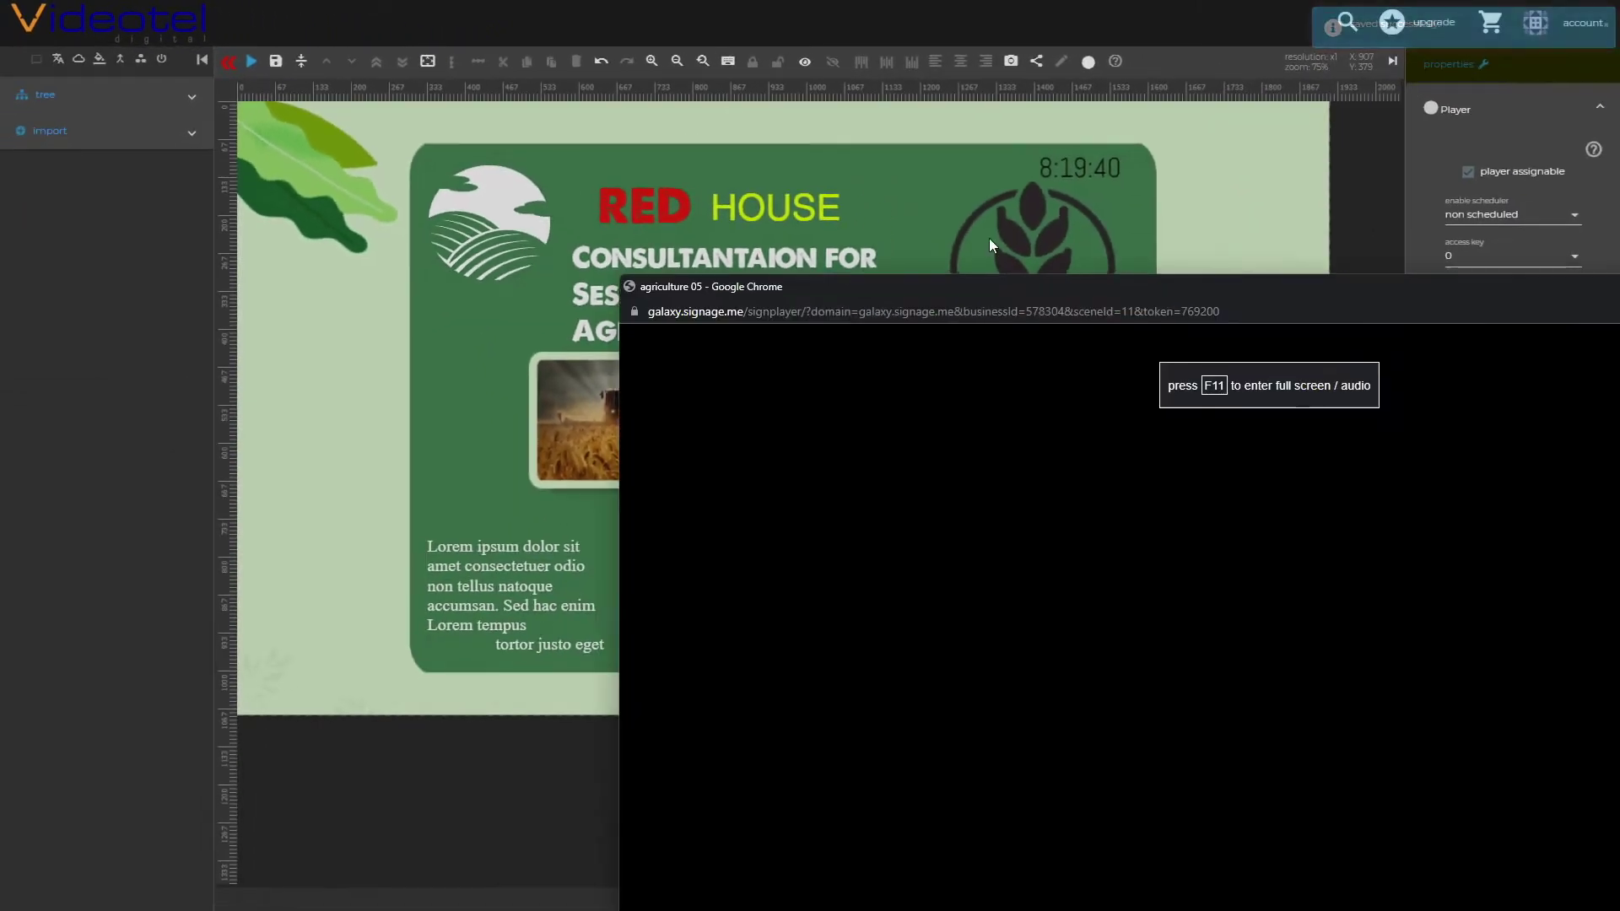
pyautogui.moveTo(989, 238); pyautogui.dragTo(648, 54)
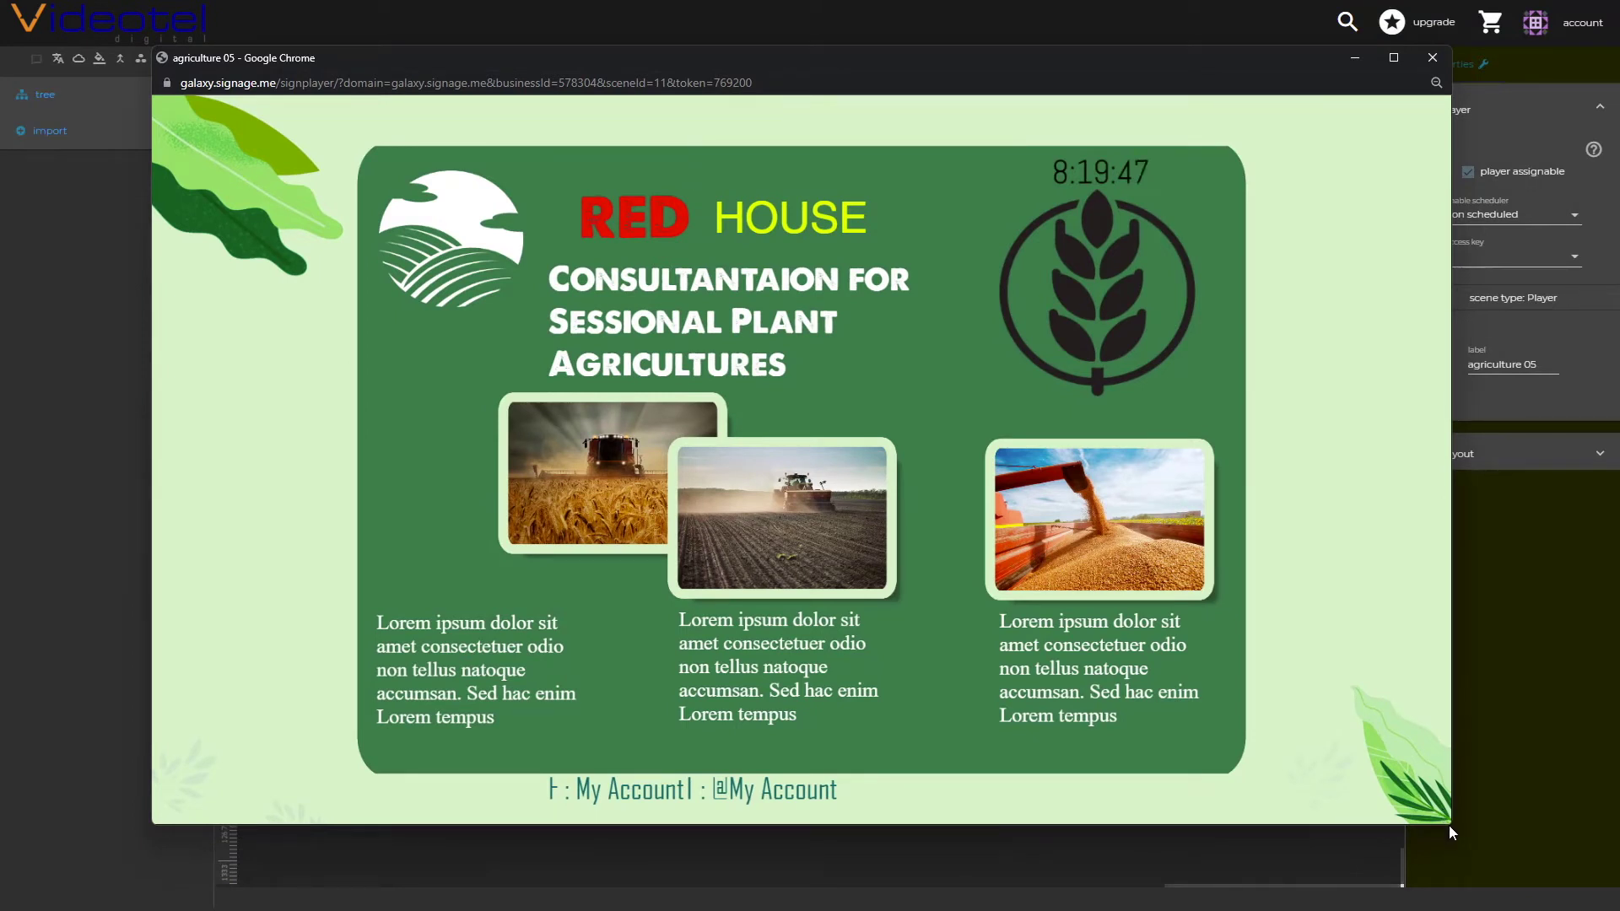
pyautogui.moveTo(1449, 825); pyautogui.dragTo(1121, 471)
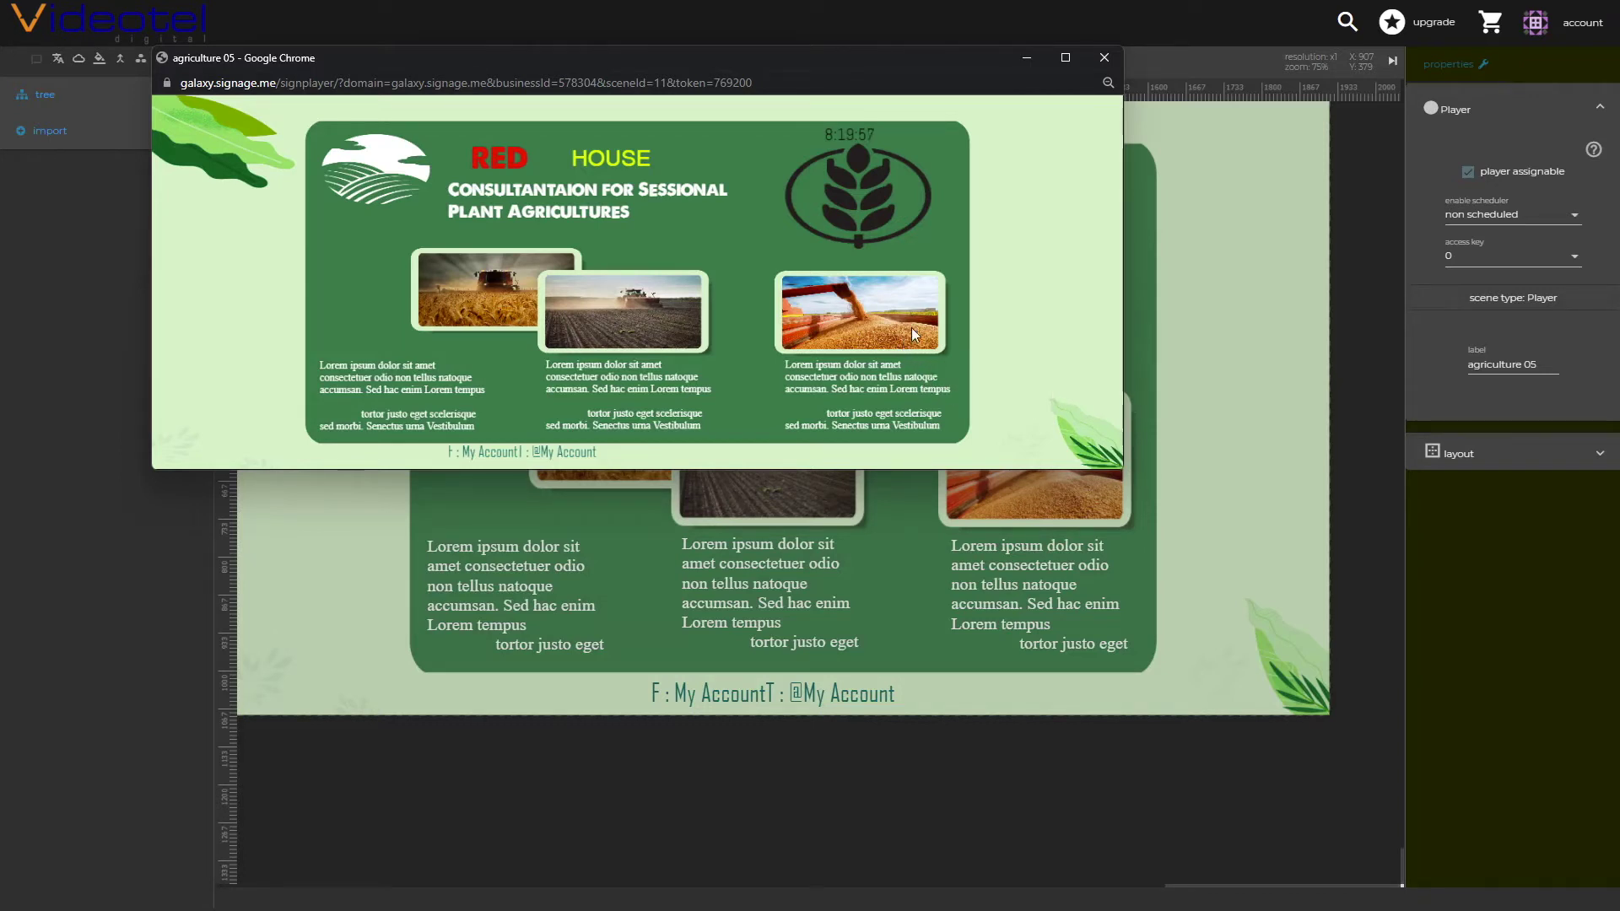
pyautogui.click(1091, 64)
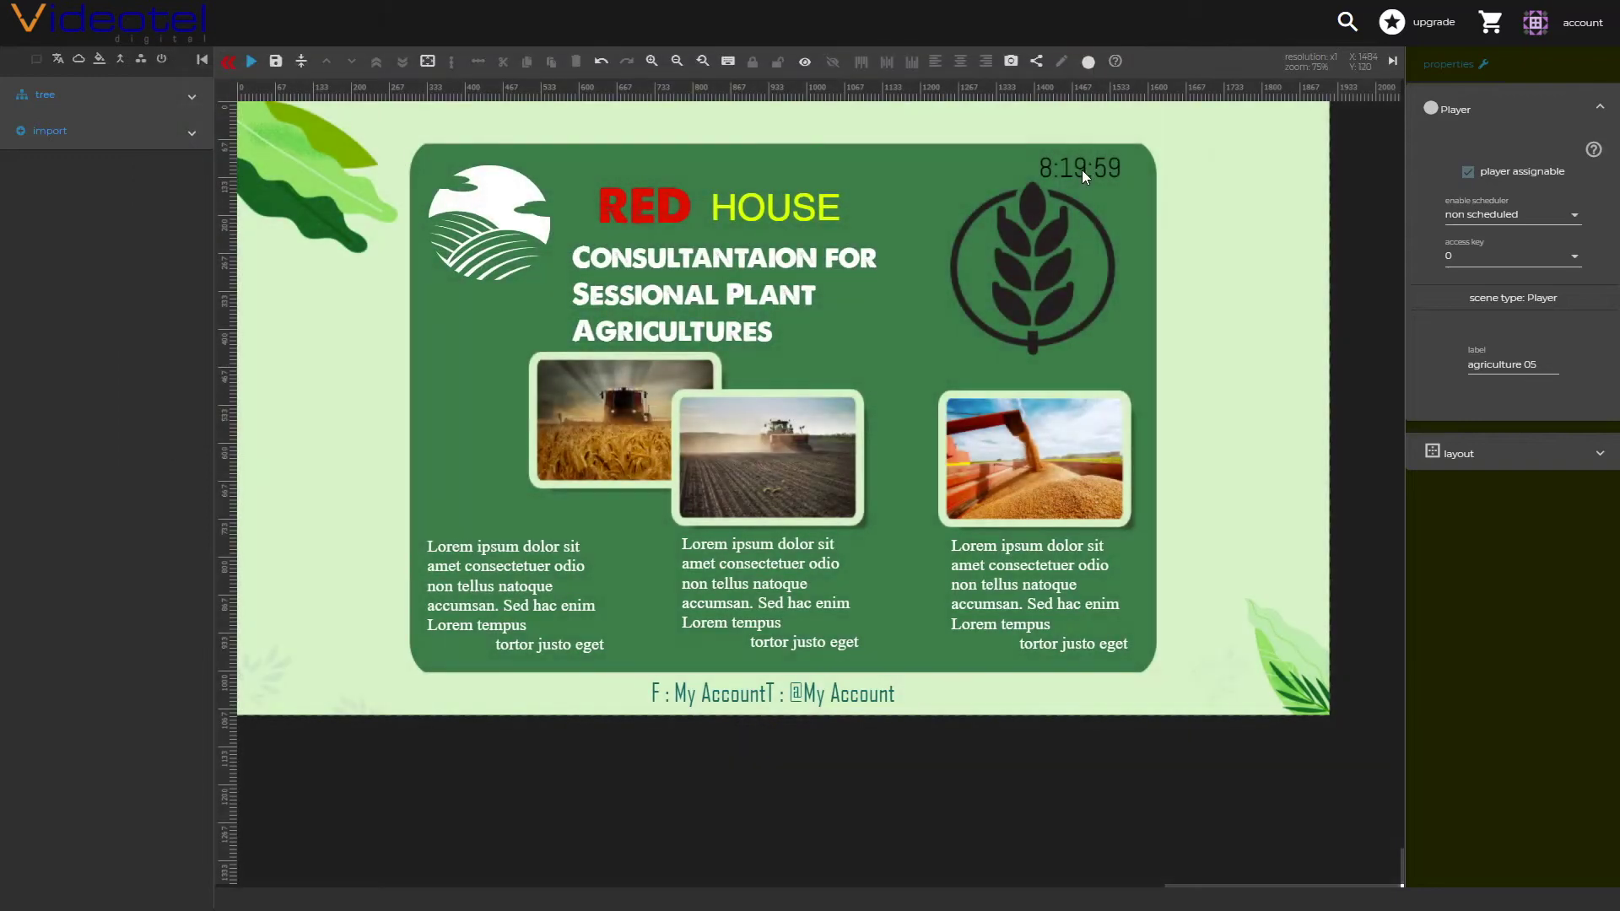
pyautogui.click(1081, 167)
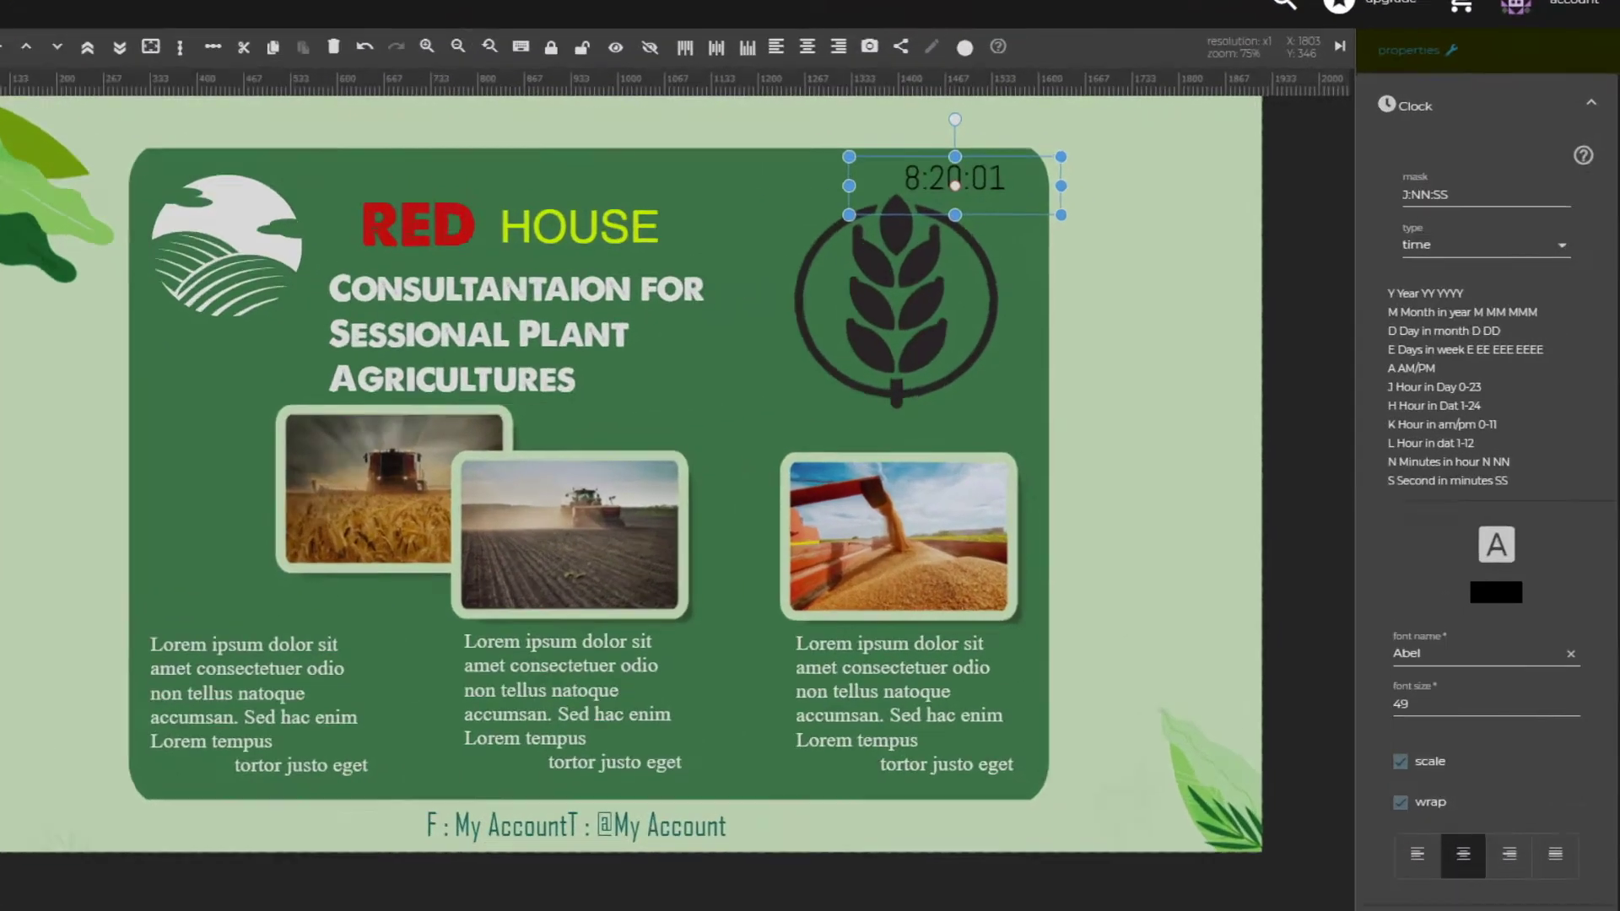
# Add the icon 03 map pin and enlarge it beside the first harvest photo.
pyautogui.click(1451, 815)
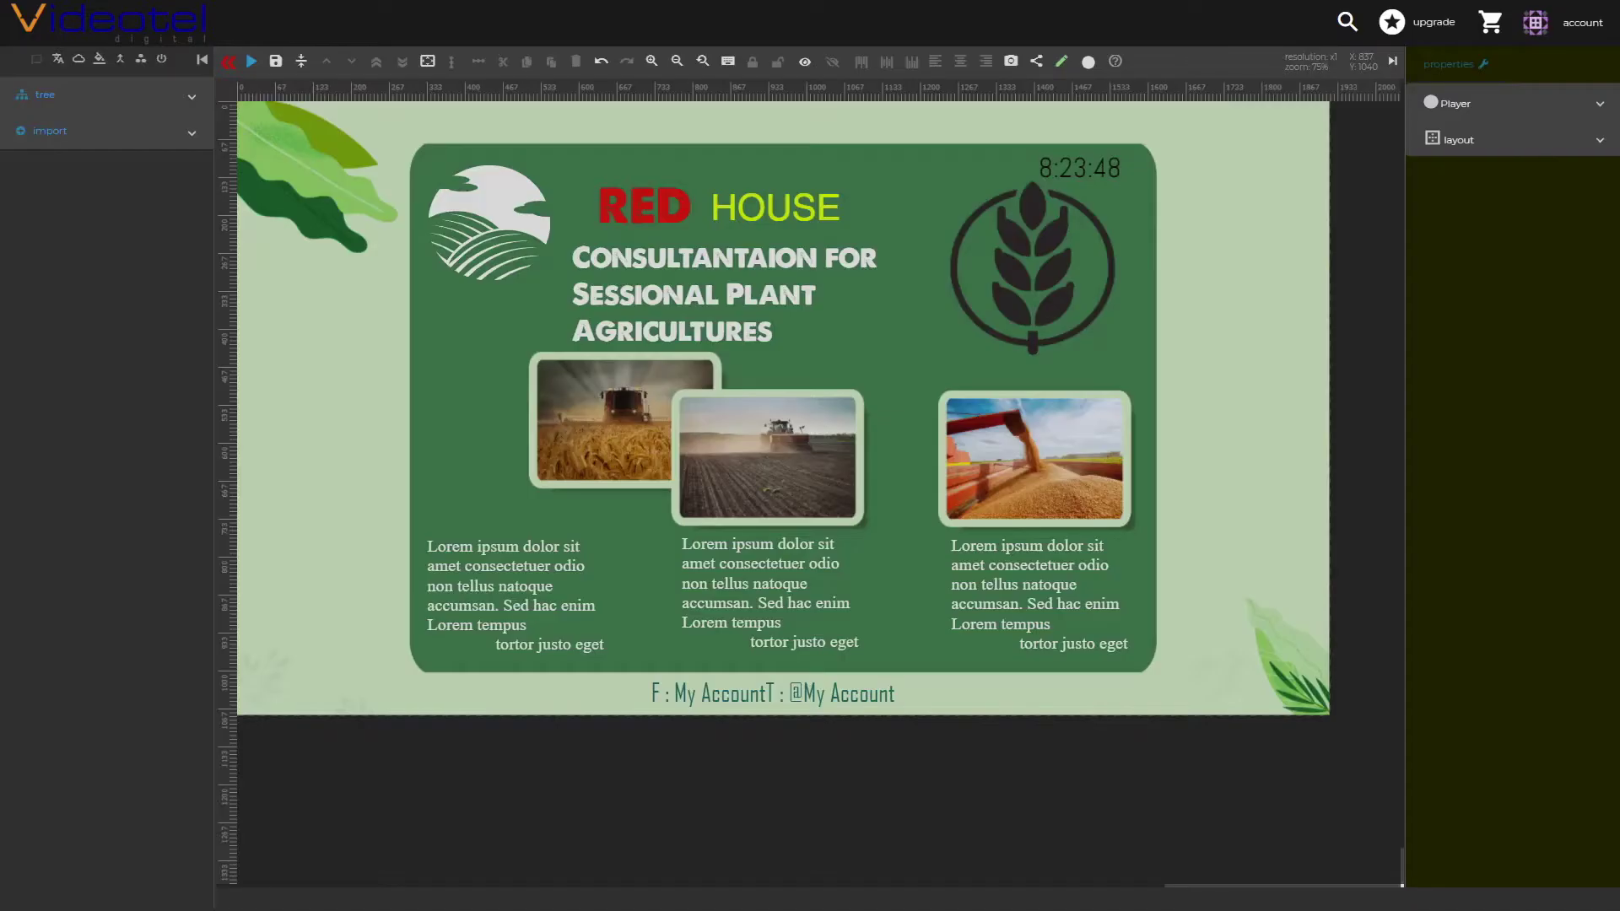
pyautogui.click(69, 135)
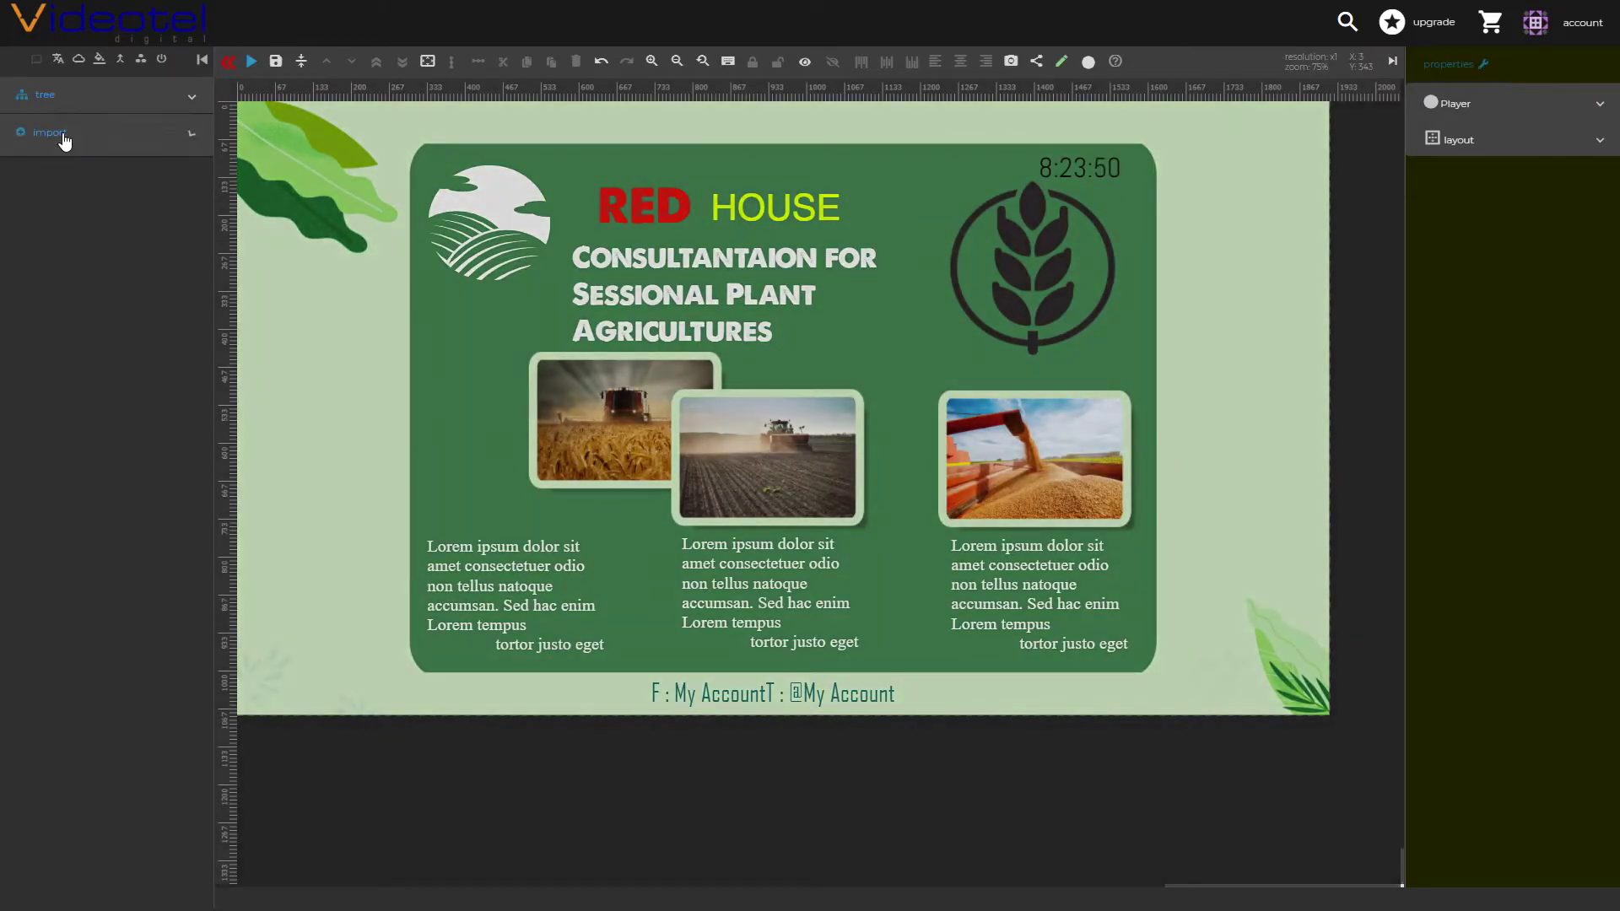
pyautogui.click(59, 195)
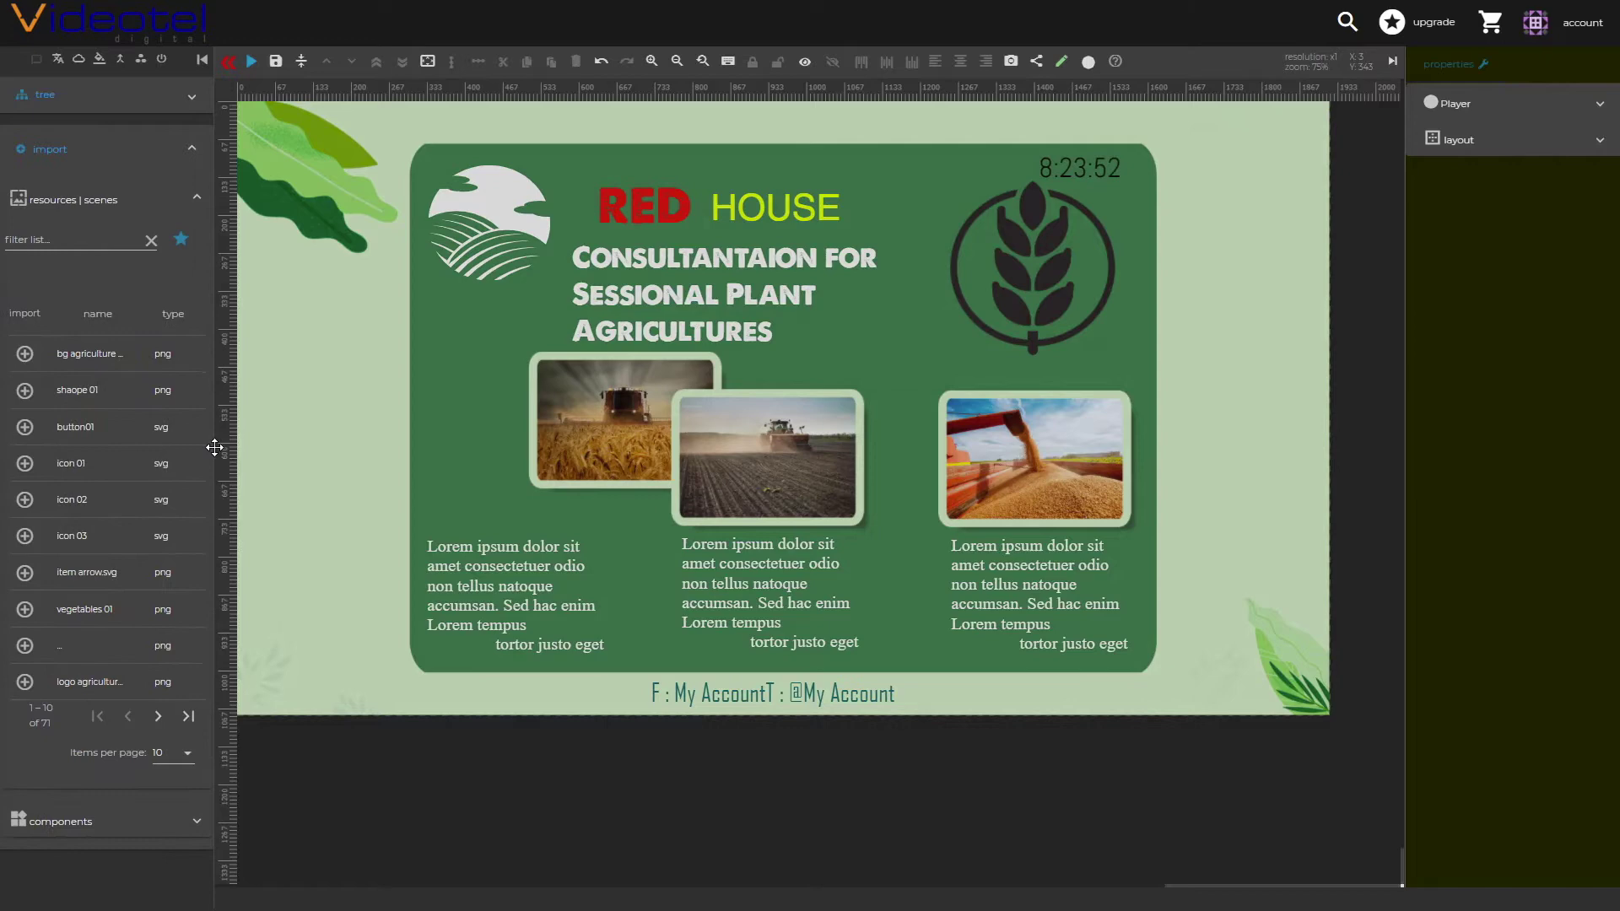
pyautogui.moveTo(82, 533); pyautogui.dragTo(436, 322)
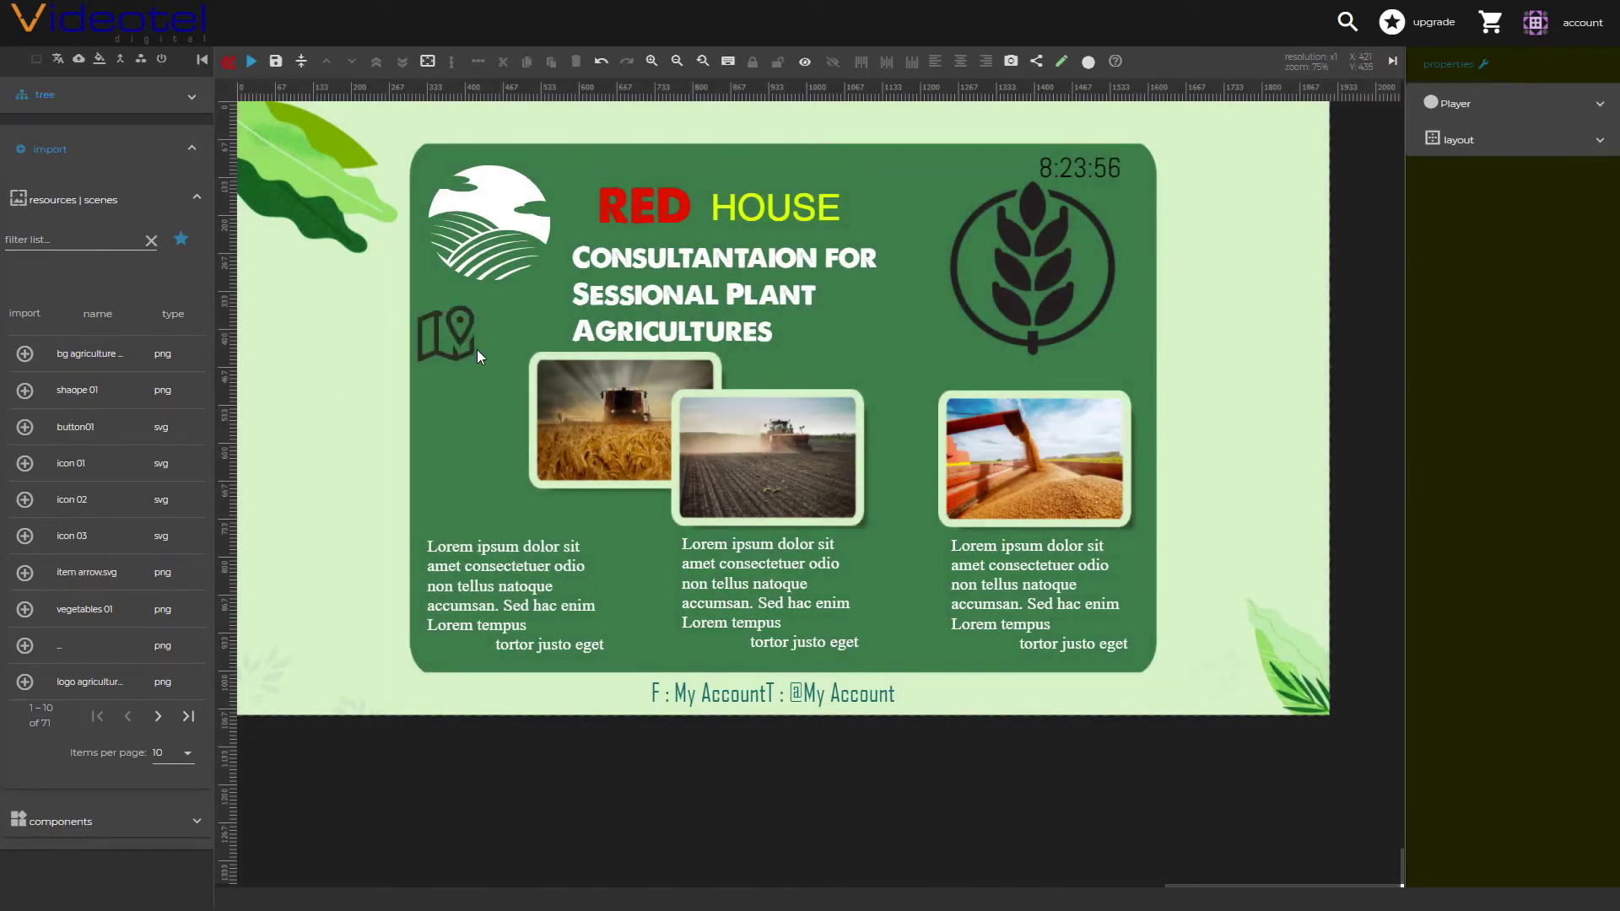
pyautogui.click(469, 339)
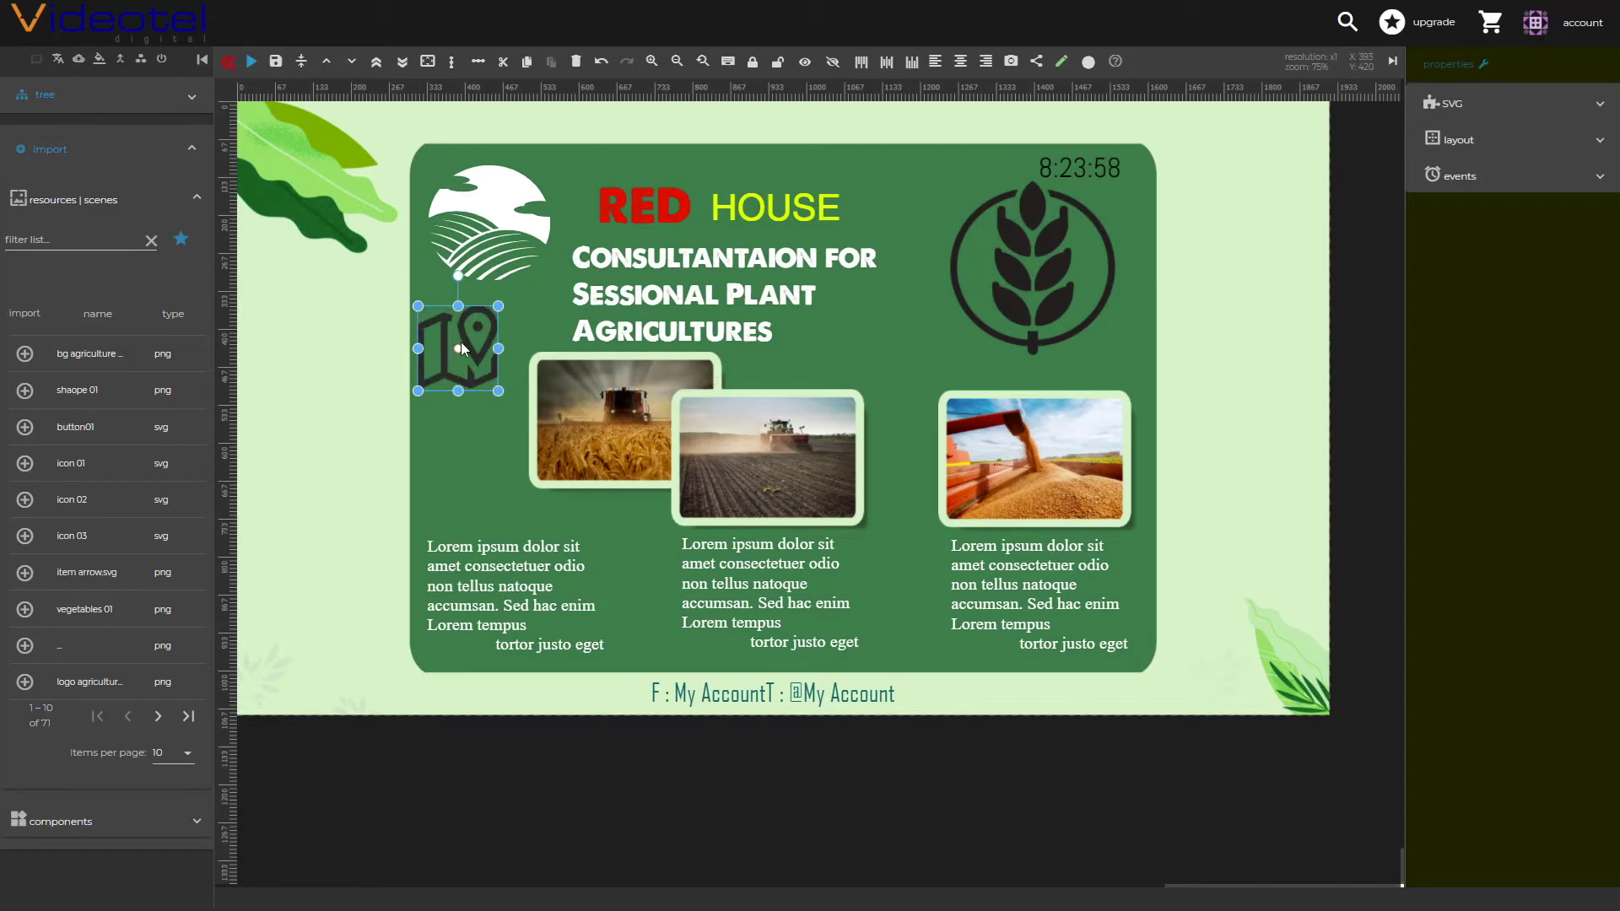
pyautogui.moveTo(460, 342); pyautogui.dragTo(478, 388)
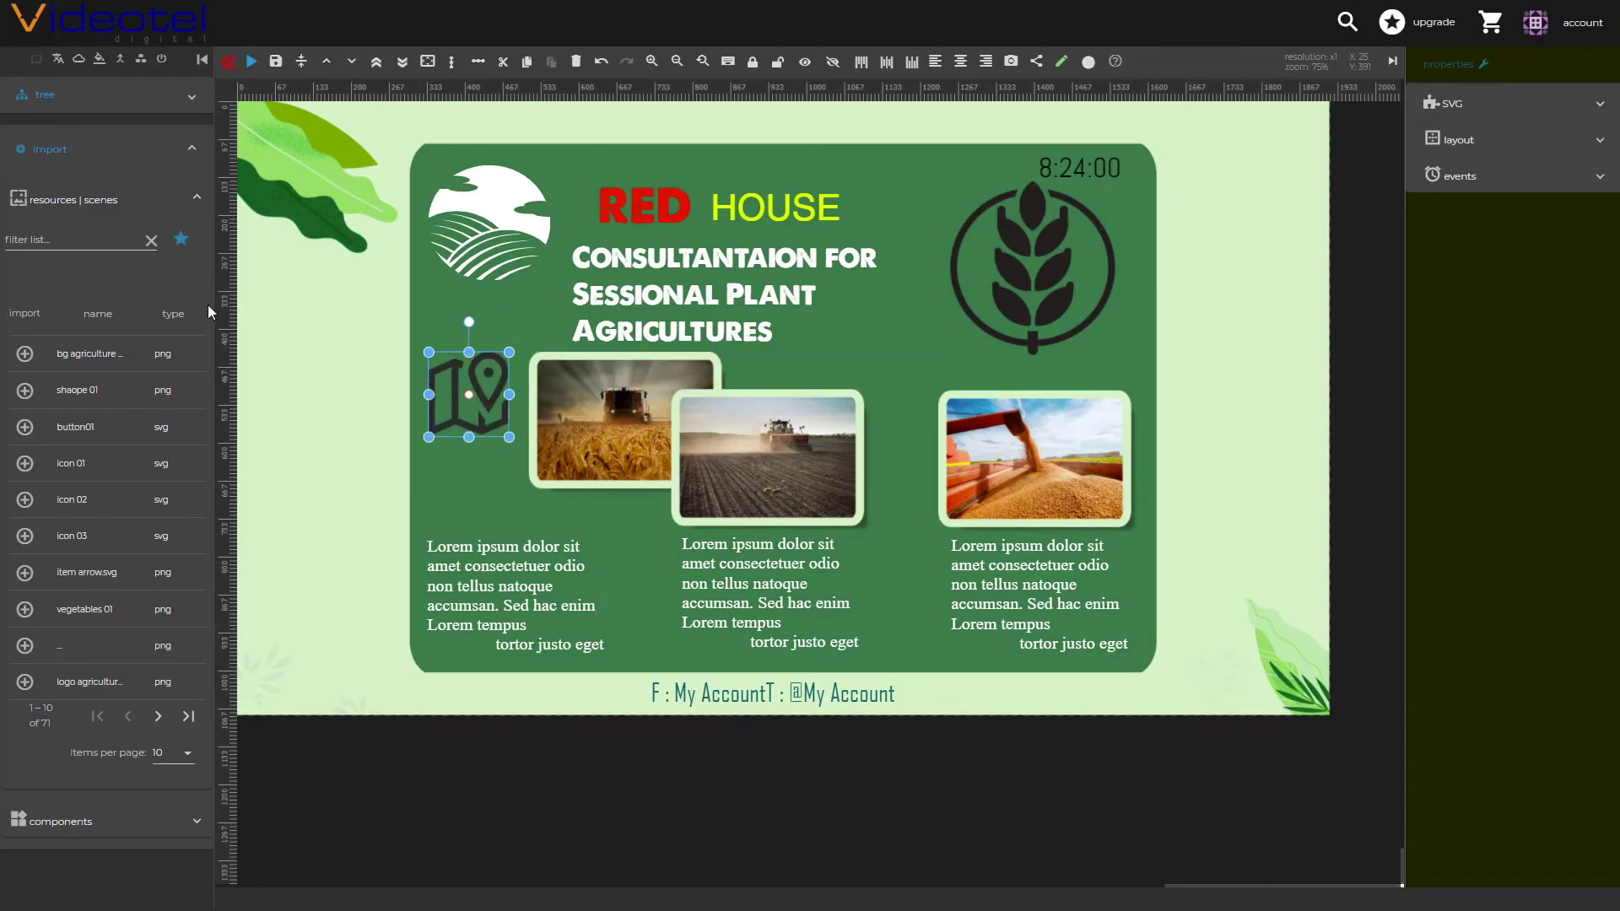
# Browse the full resource content library, then leave the editor for the scenes list.
pyautogui.click(181, 243)
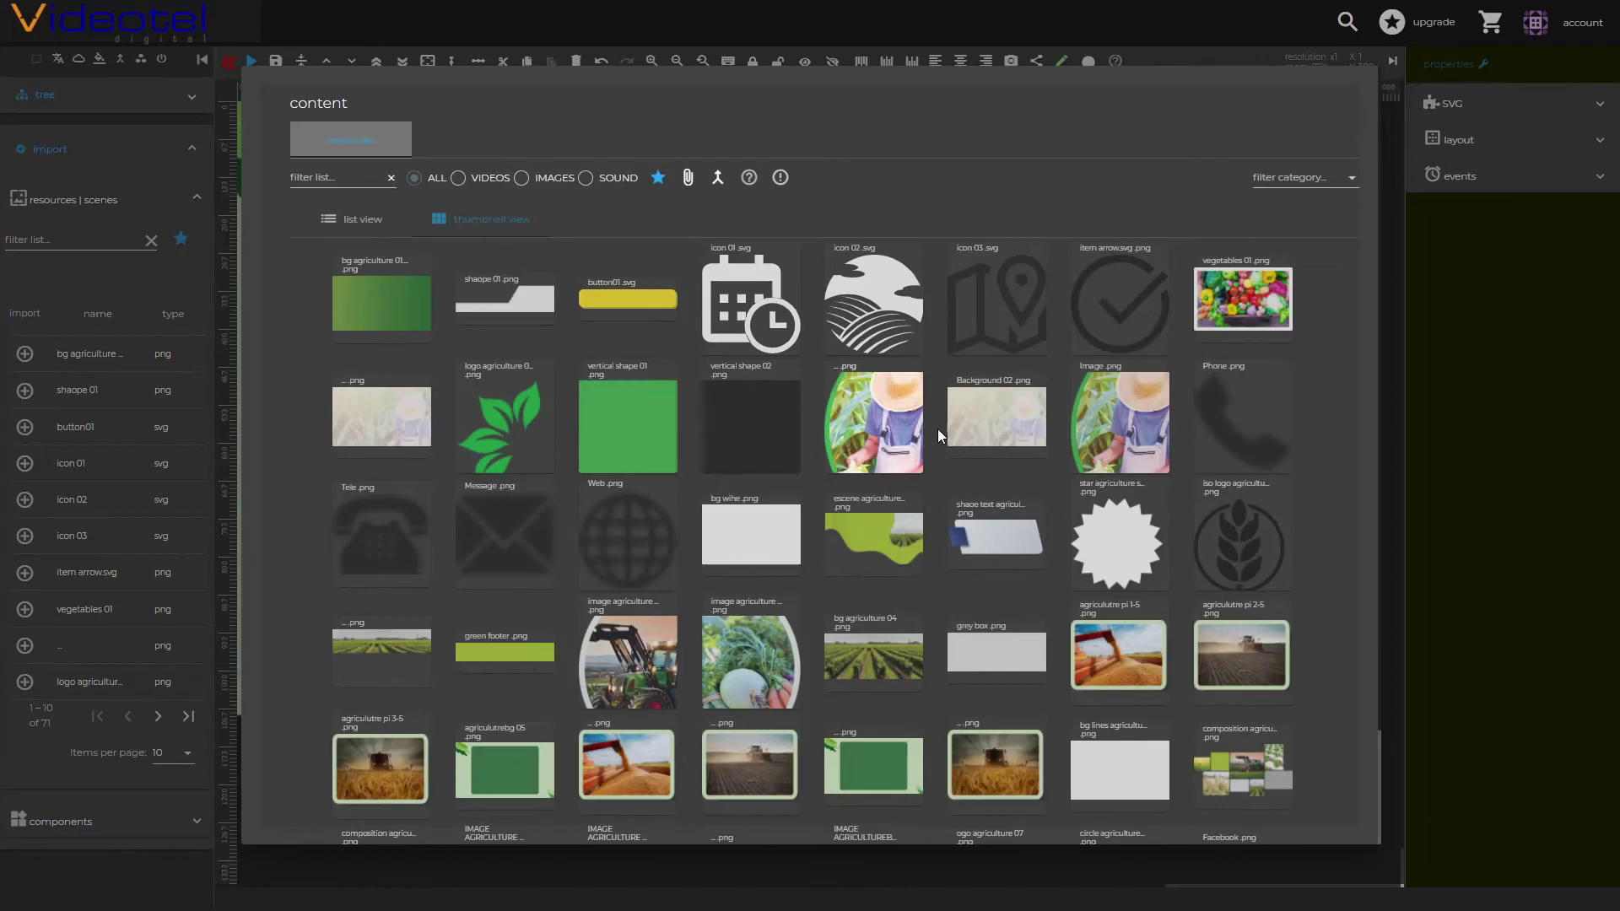
pyautogui.scroll(-2, 938, 429)
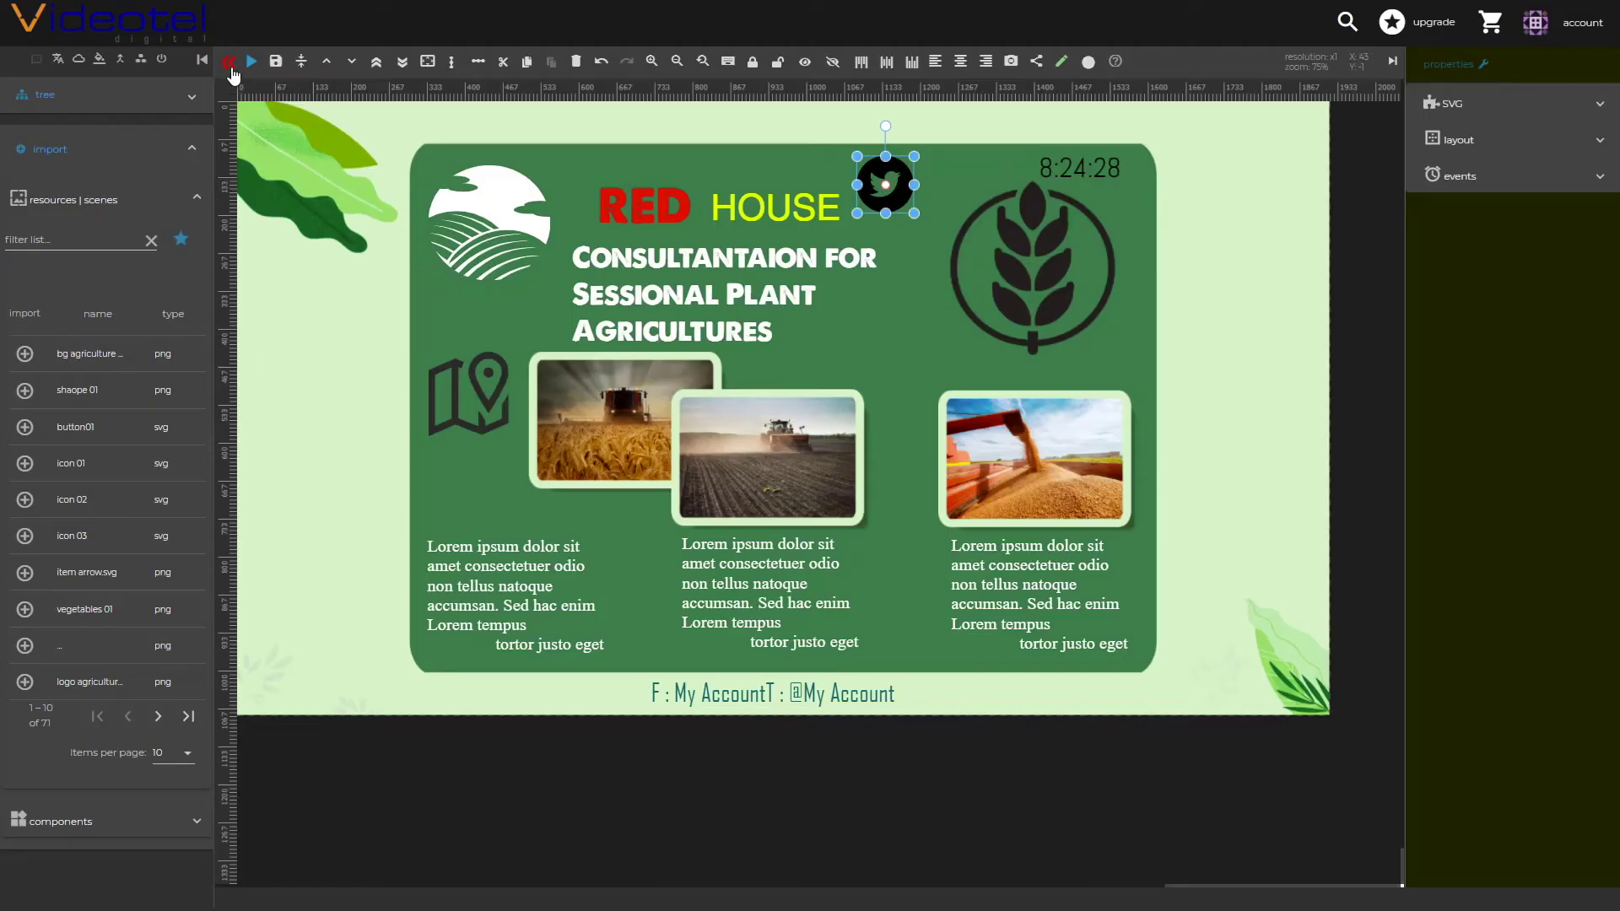
pyautogui.click(228, 61)
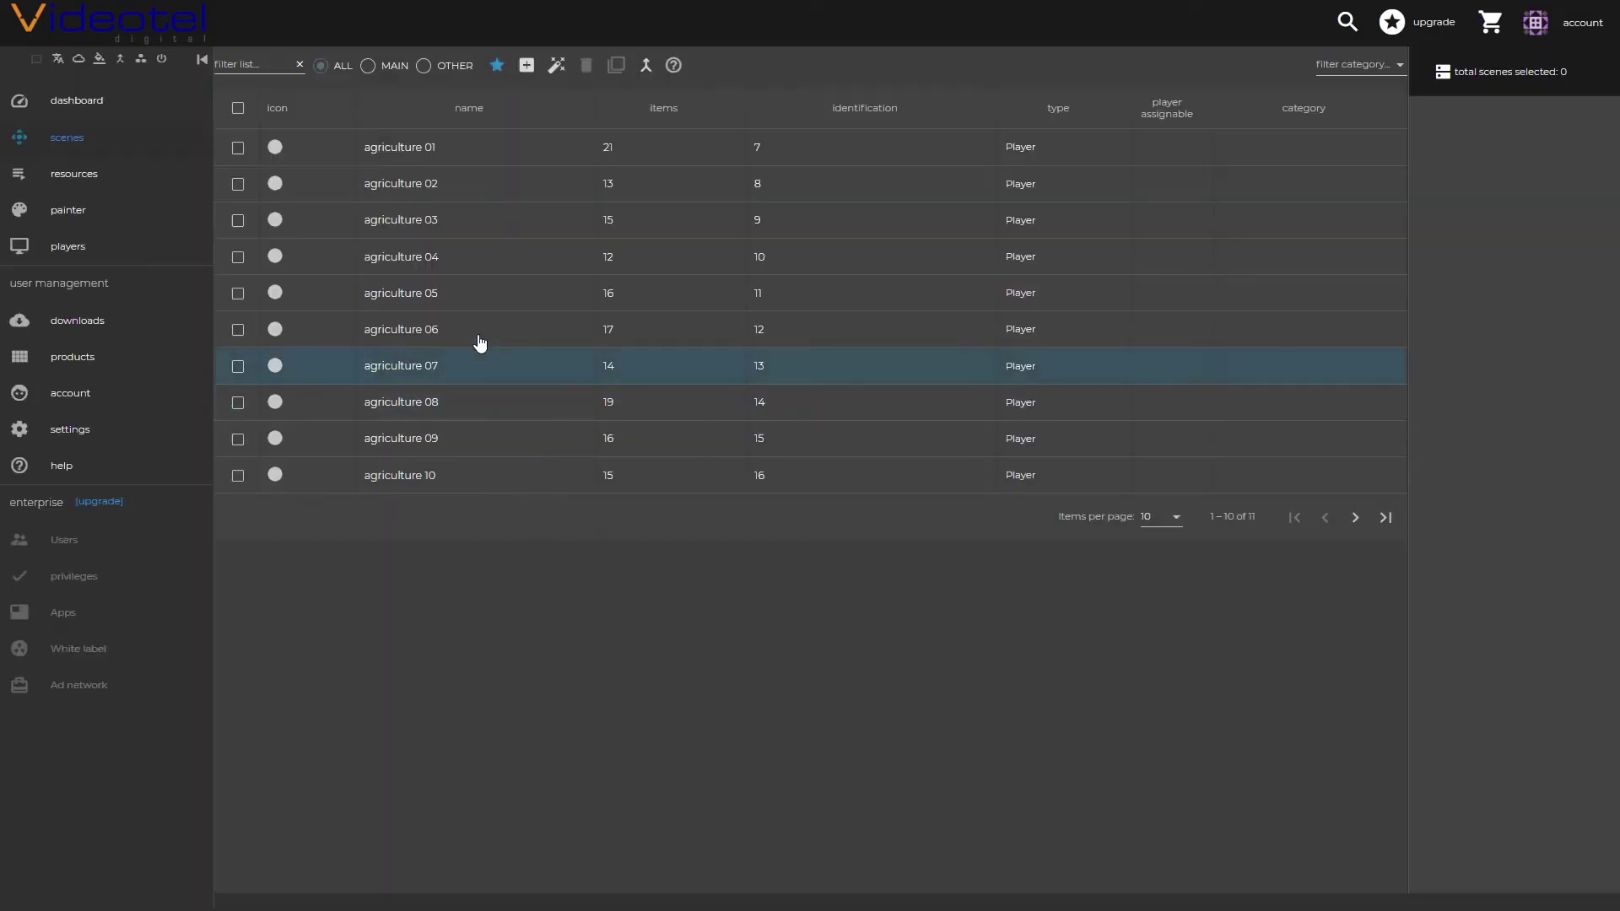
# Browse Background Set 14 and SVG Symbols Set 01, preview net_switch, then cancel the import.
pyautogui.click(119, 176)
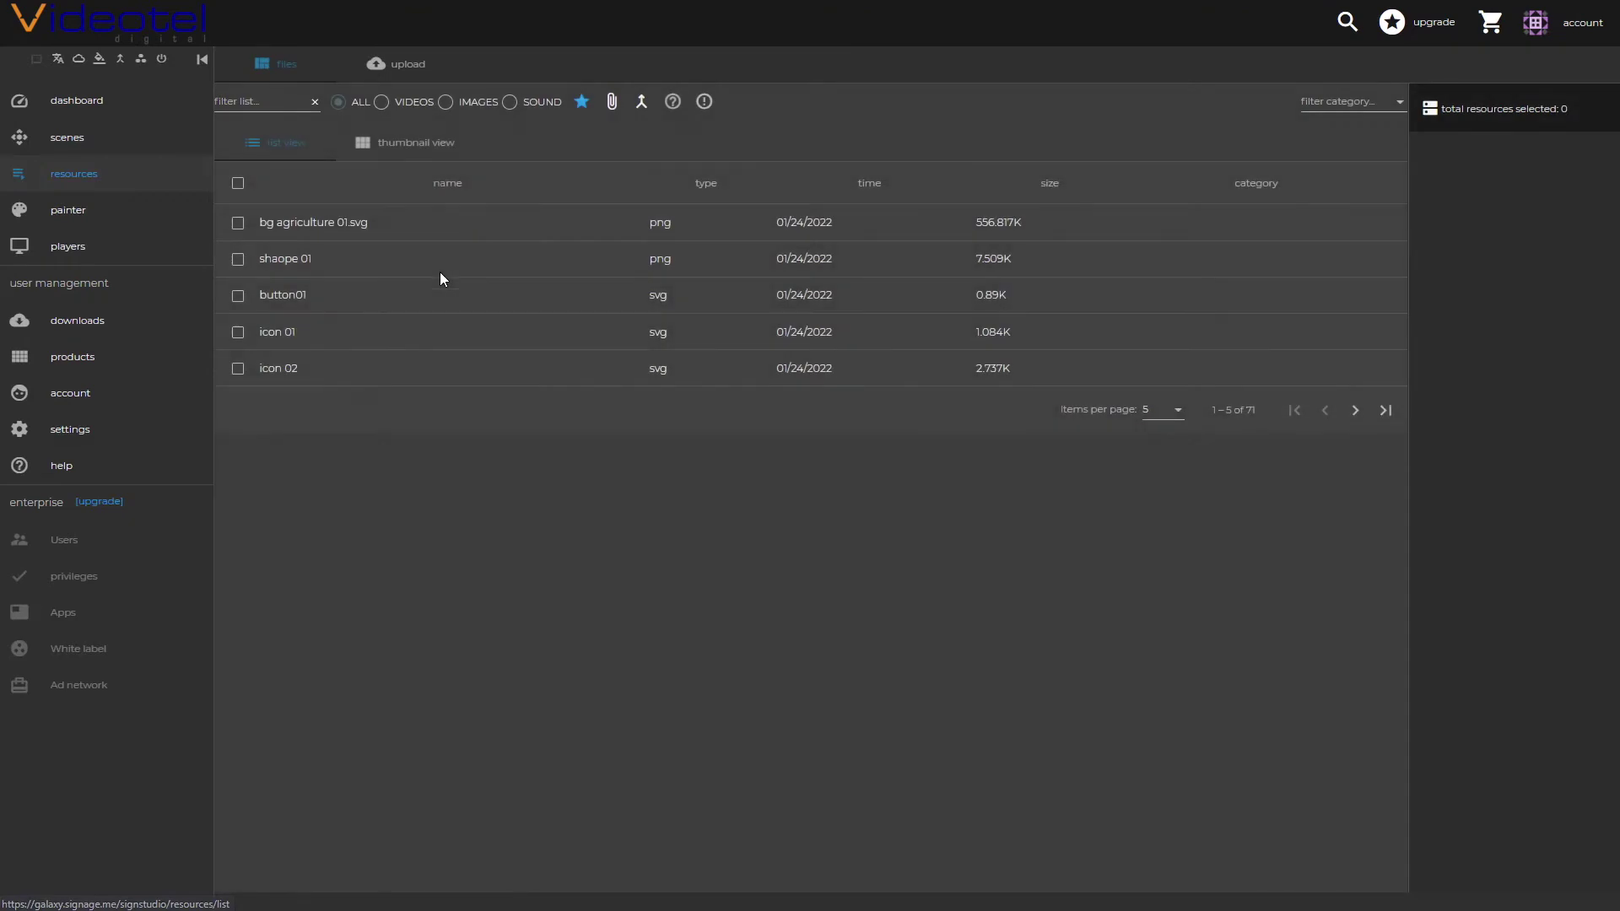
pyautogui.click(579, 106)
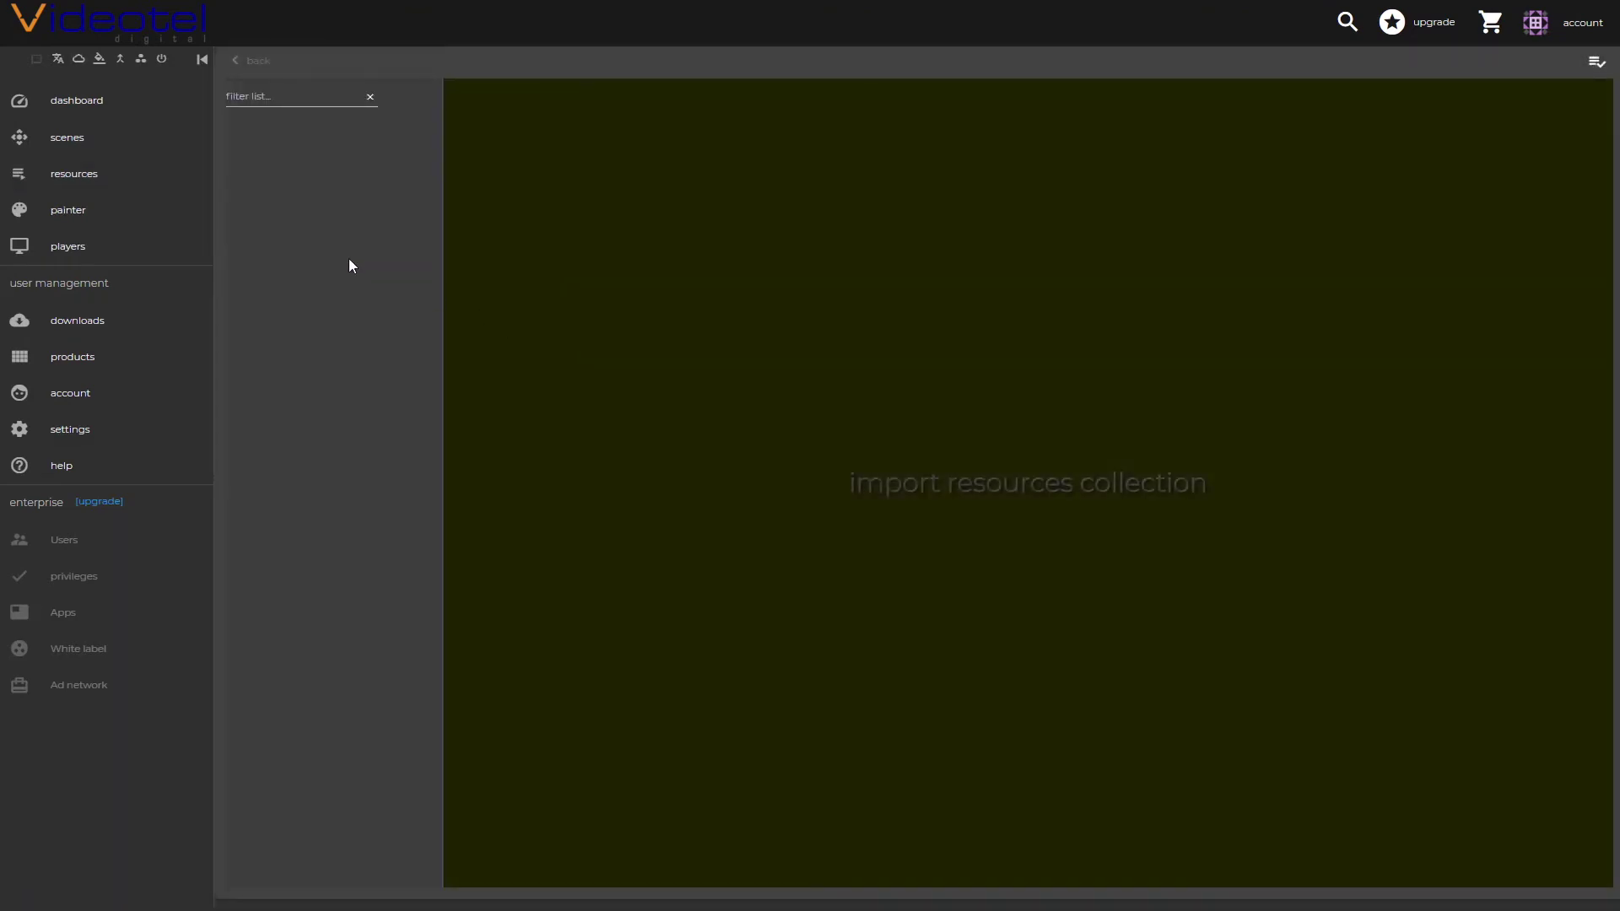
pyautogui.click(313, 324)
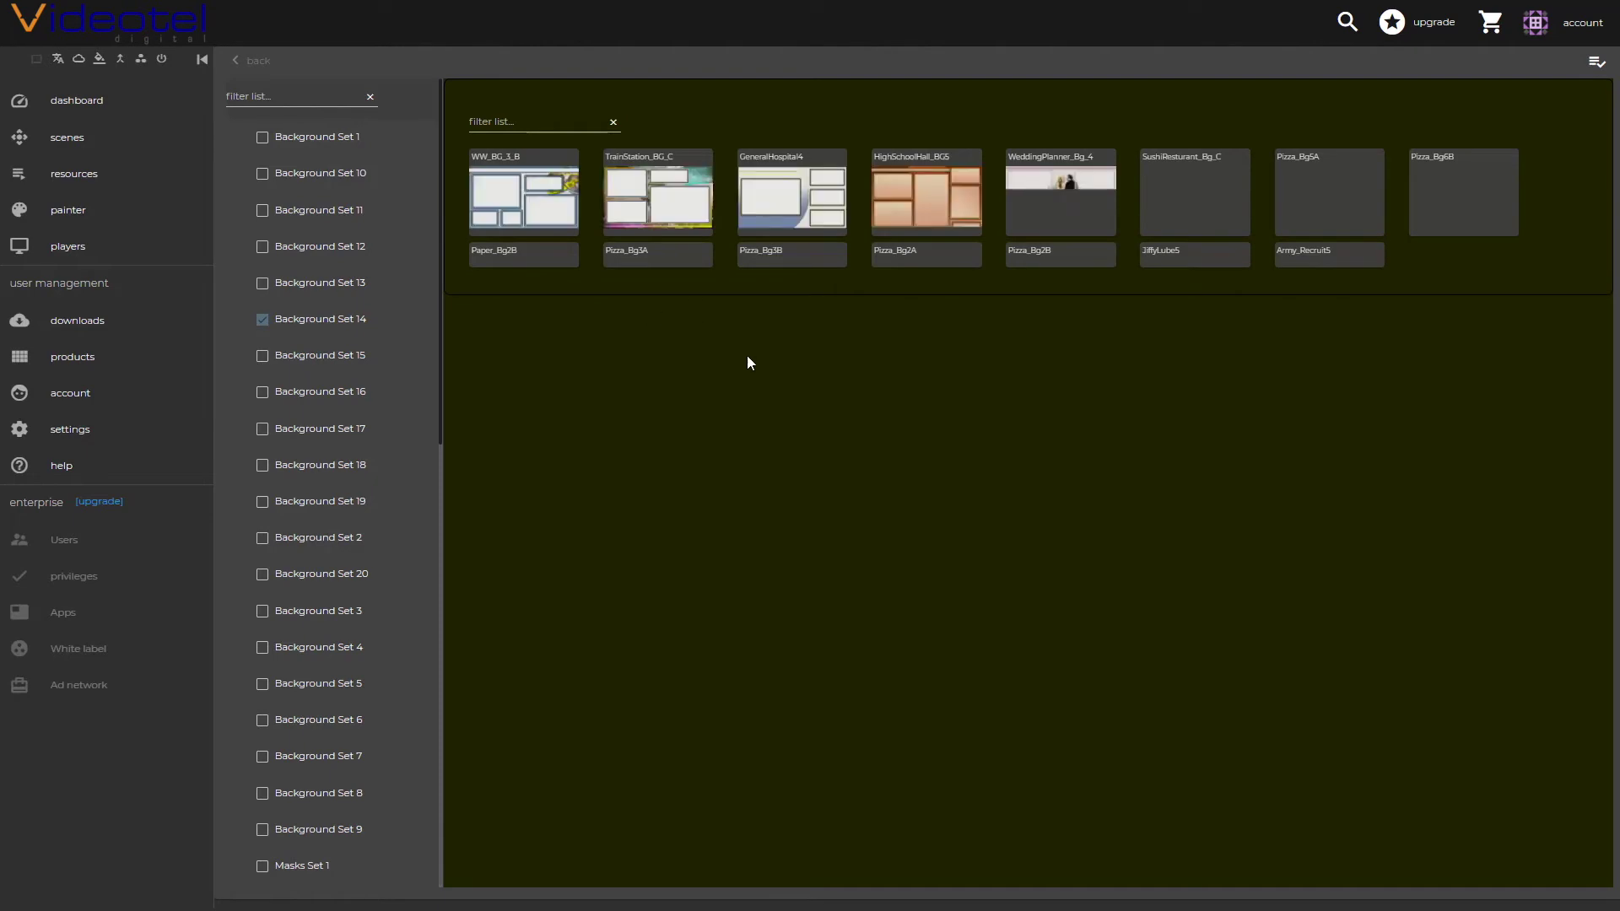
pyautogui.scroll(-10, 329, 472)
pyautogui.click(262, 448)
pyautogui.click(927, 211)
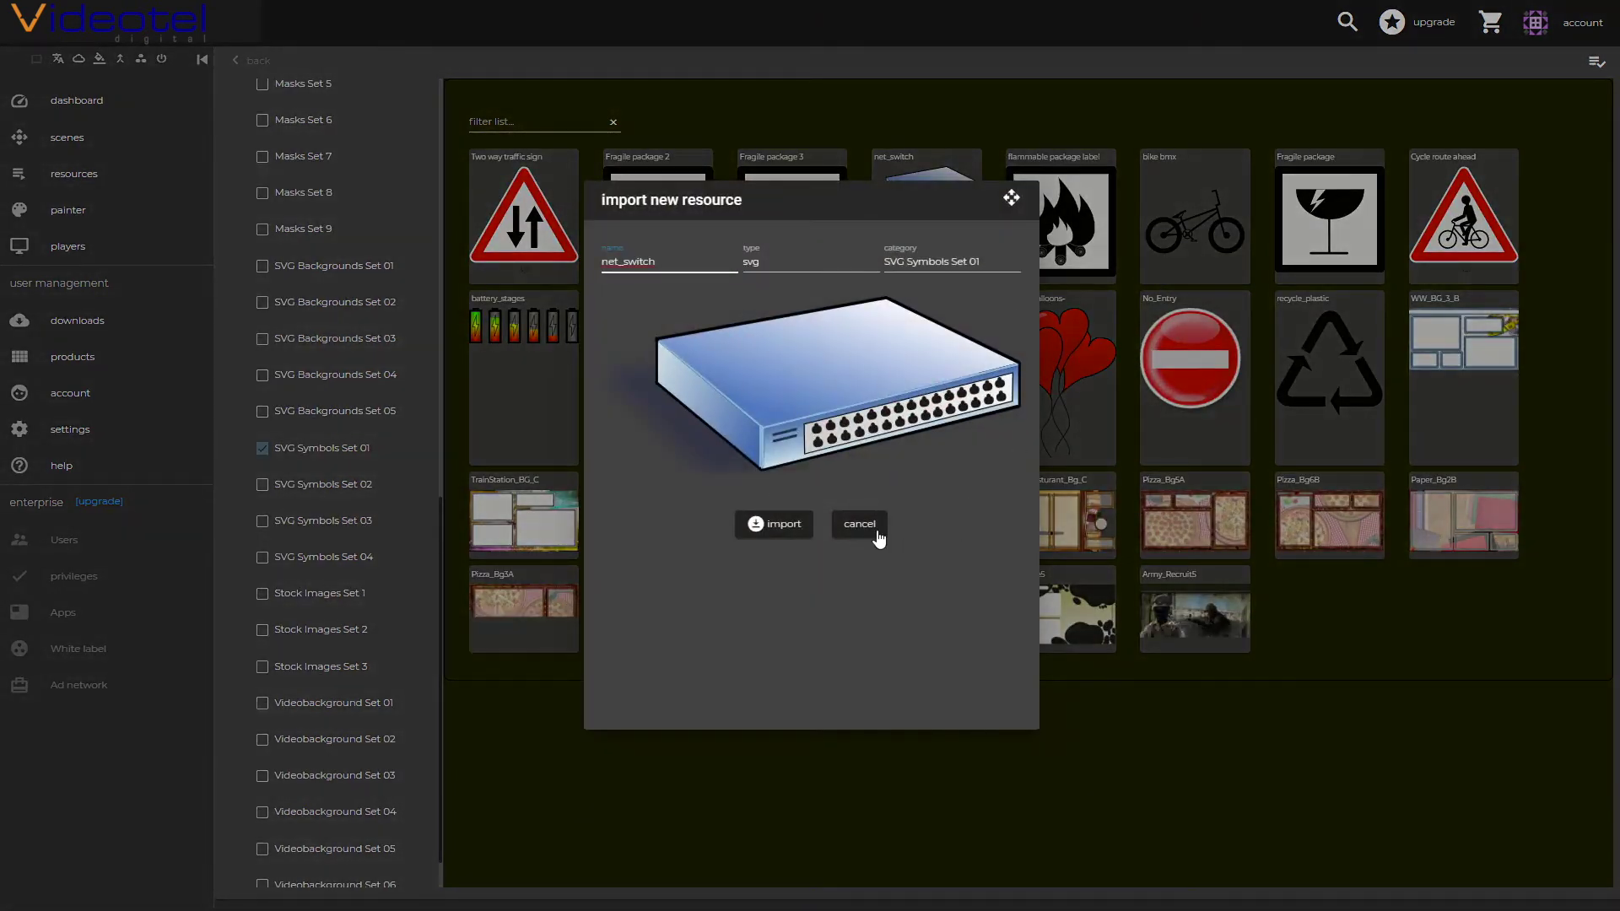
pyautogui.click(855, 526)
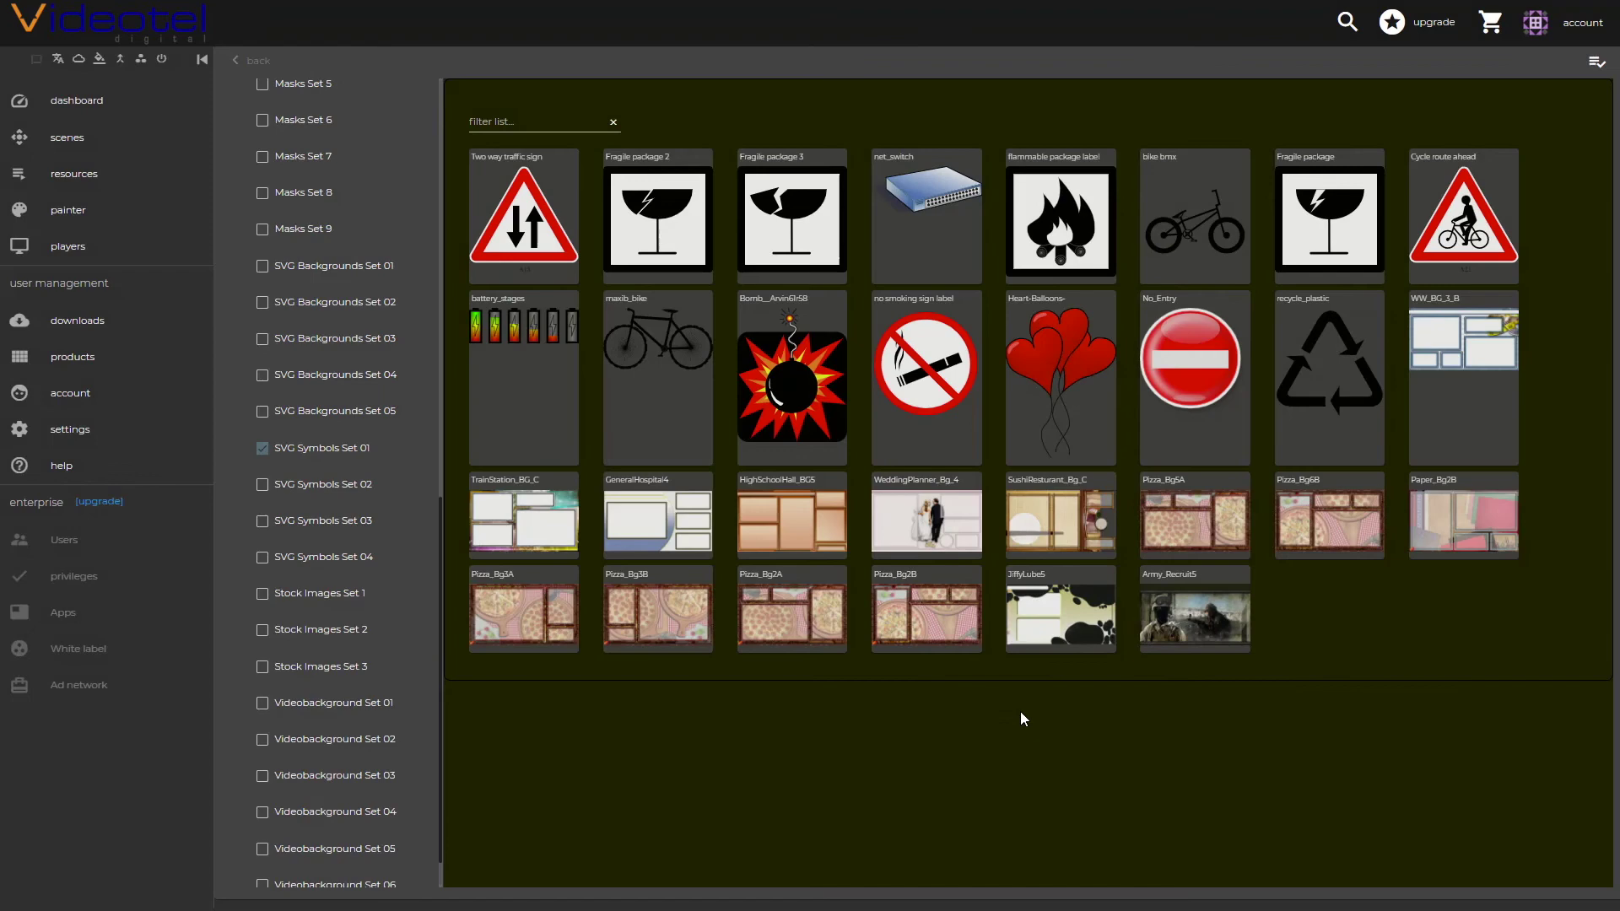
# Create a new scene from the Color blend template, filtering by Art, Automotive and Business Services.
pyautogui.click(119, 148)
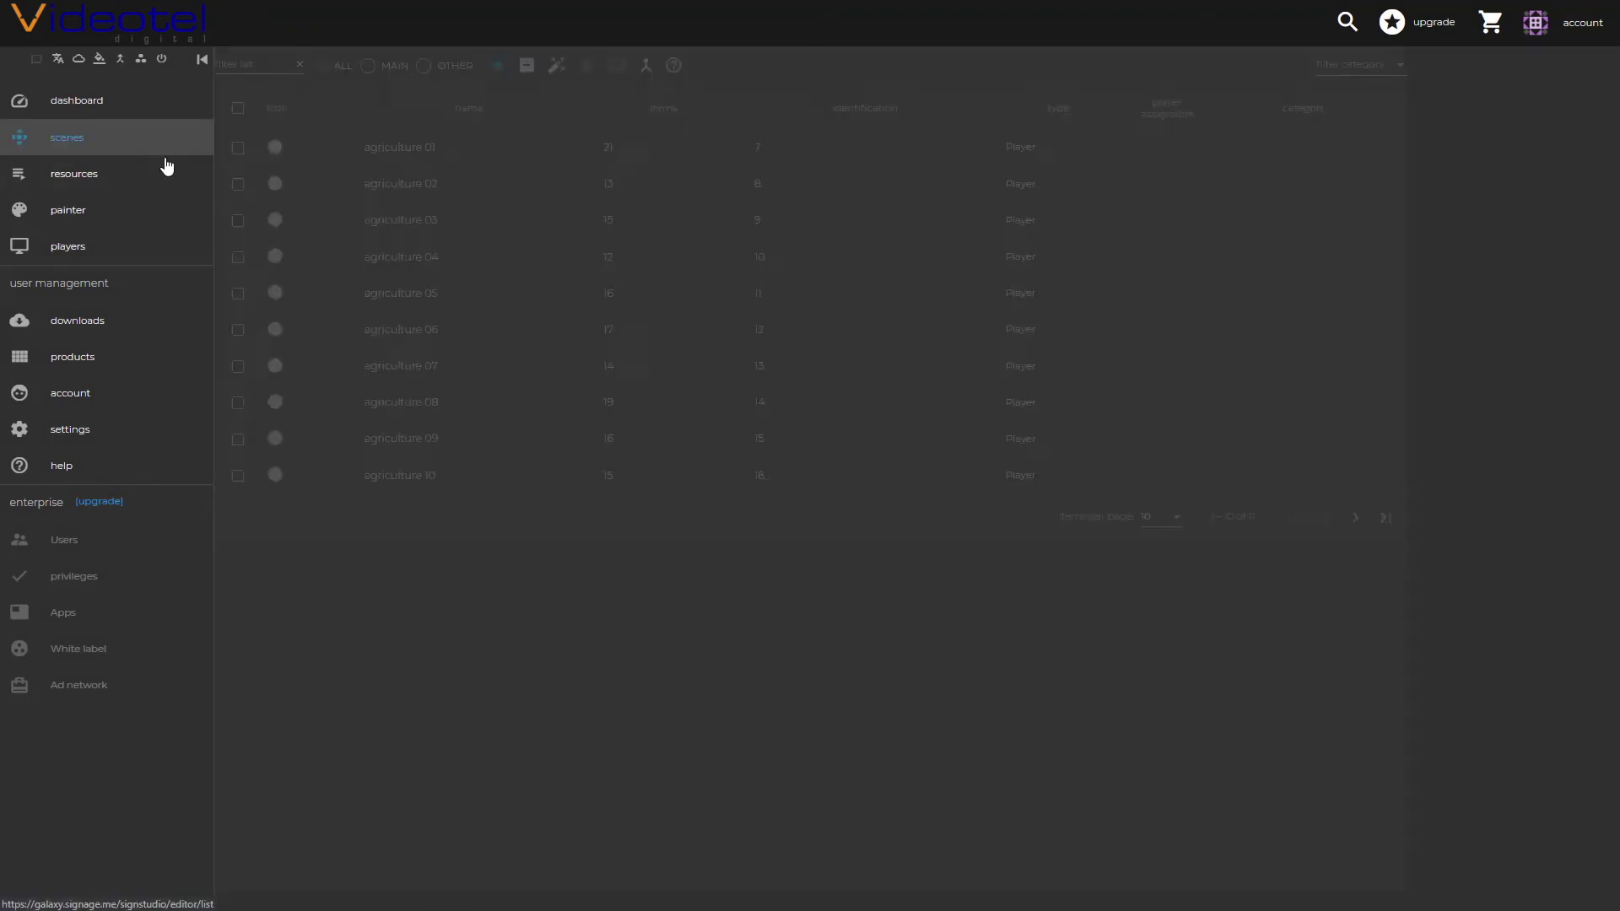
pyautogui.click(497, 66)
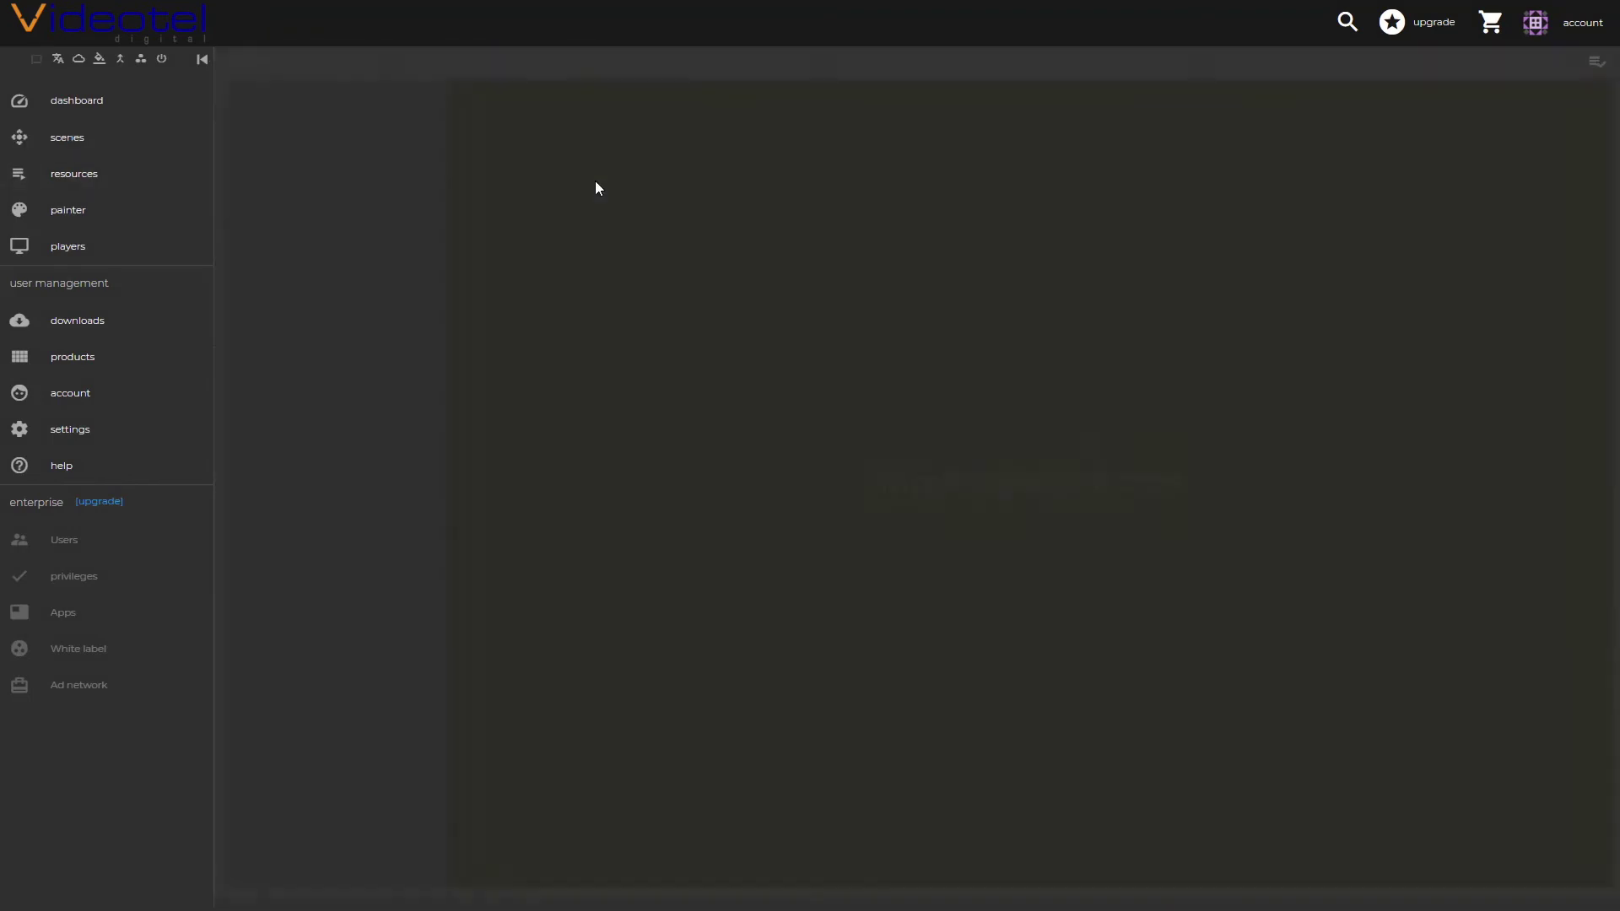
pyautogui.click(286, 231)
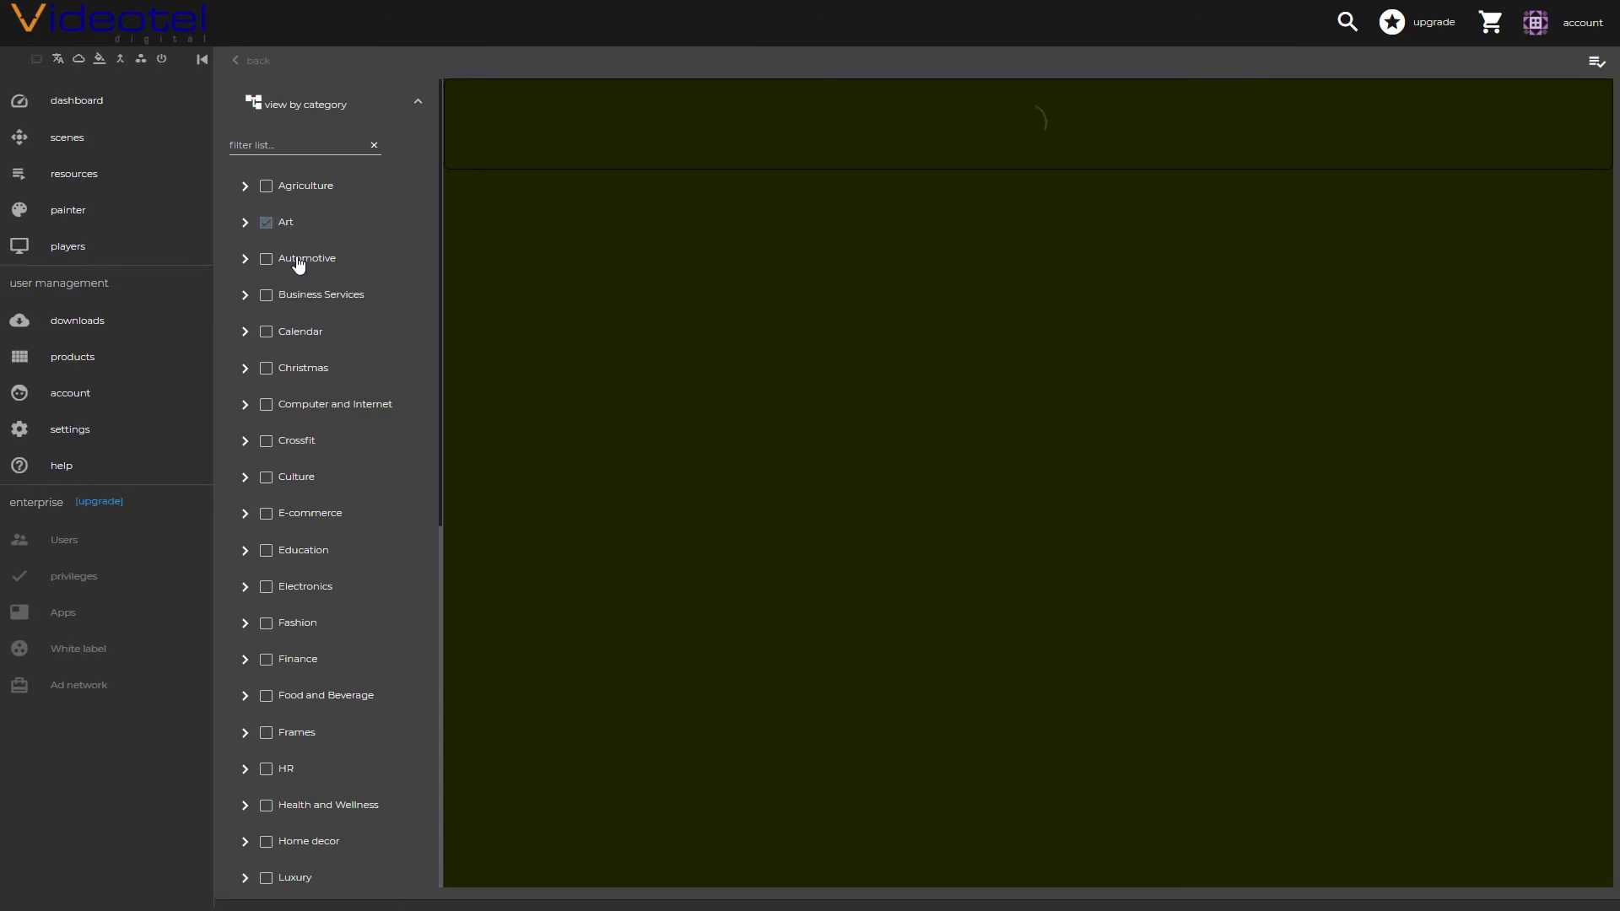
pyautogui.click(299, 261)
pyautogui.click(295, 299)
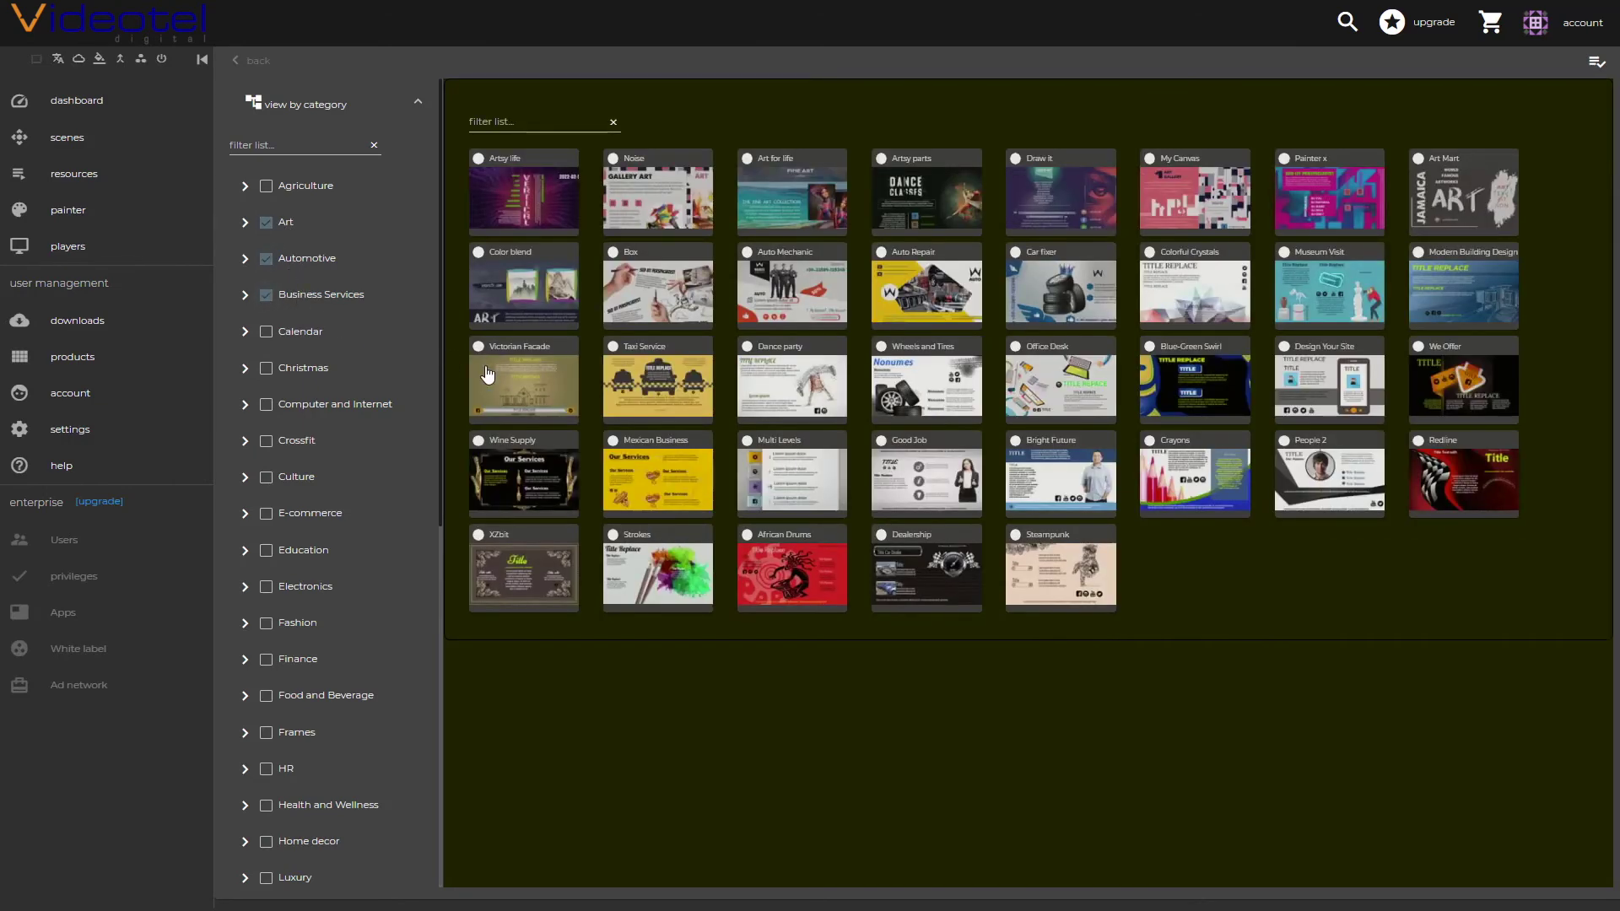
pyautogui.click(538, 290)
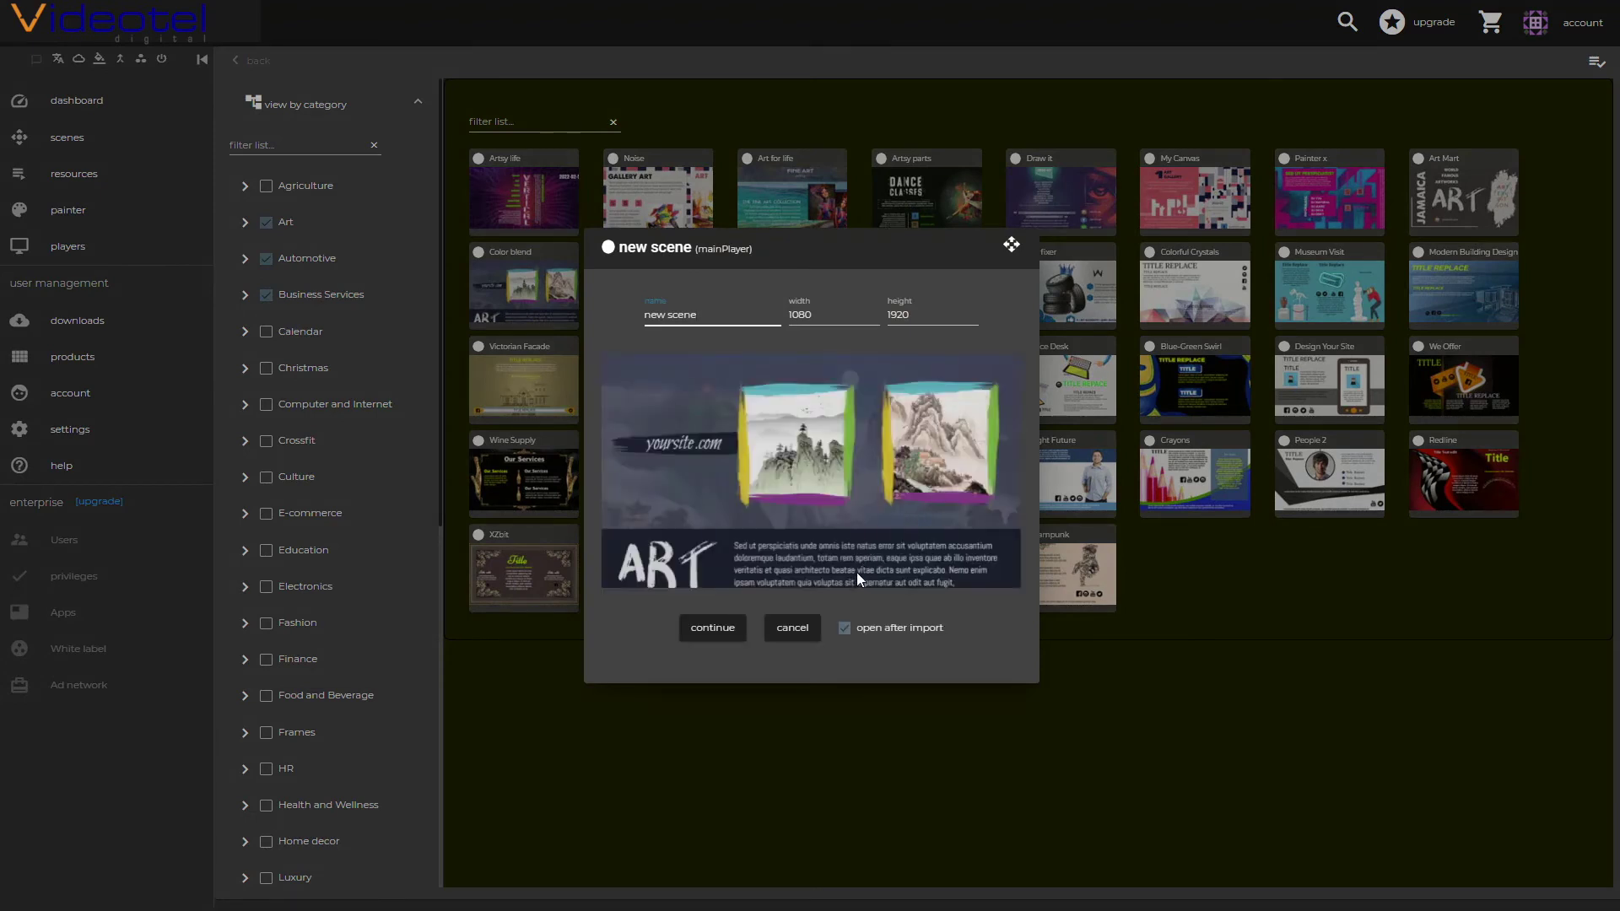
pyautogui.click(709, 629)
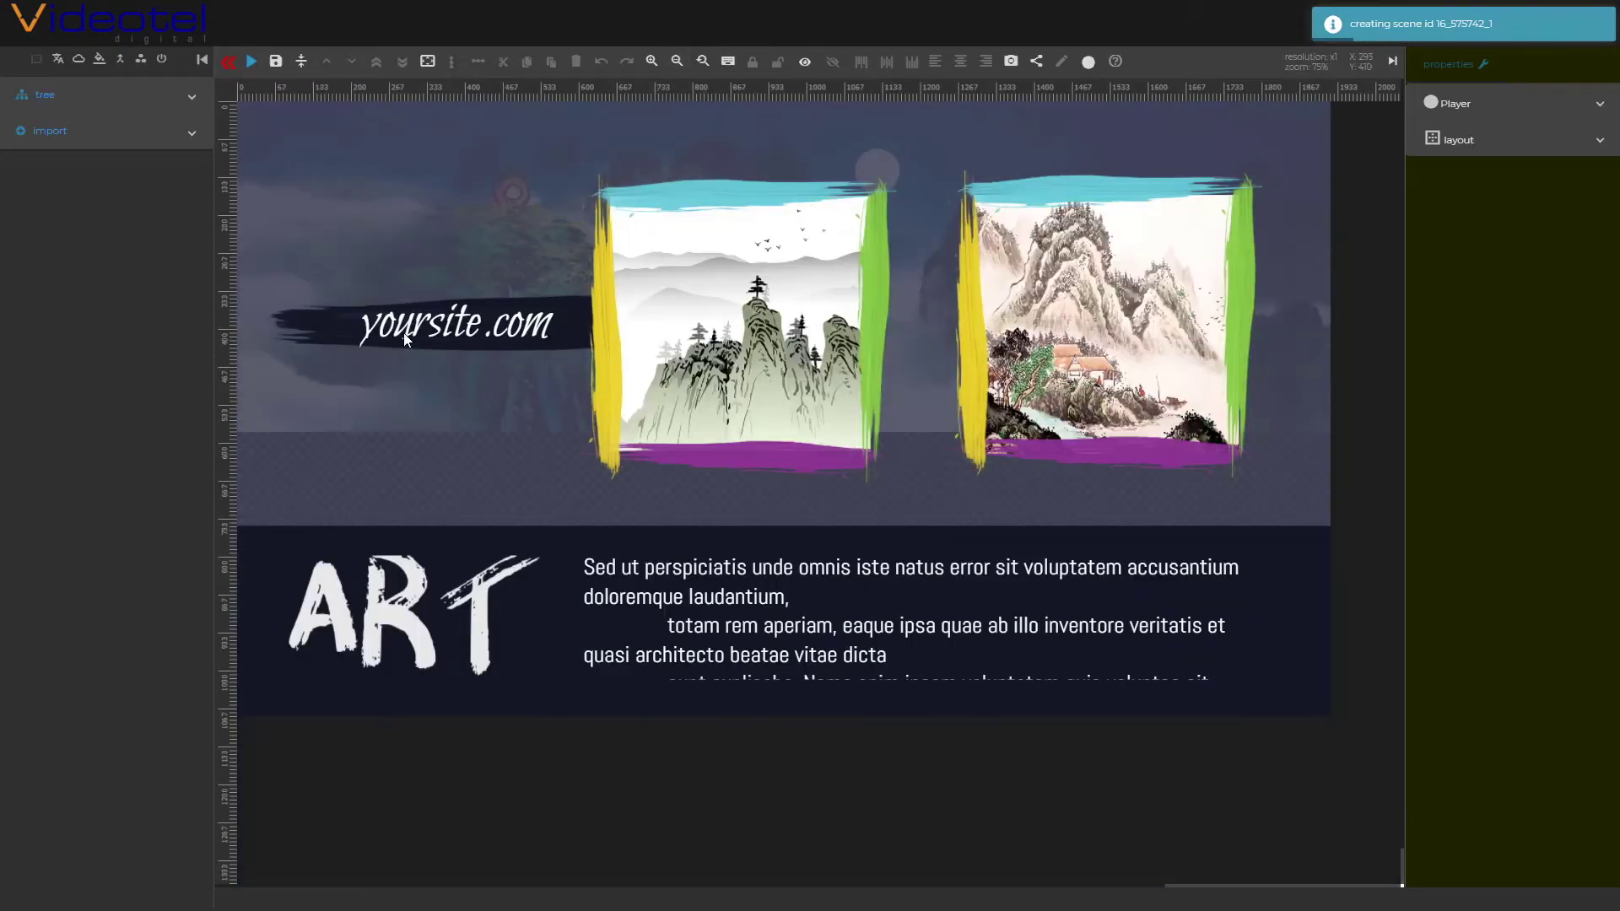
# Change the yoursite.com label to 'My company'.
pyautogui.click(405, 340)
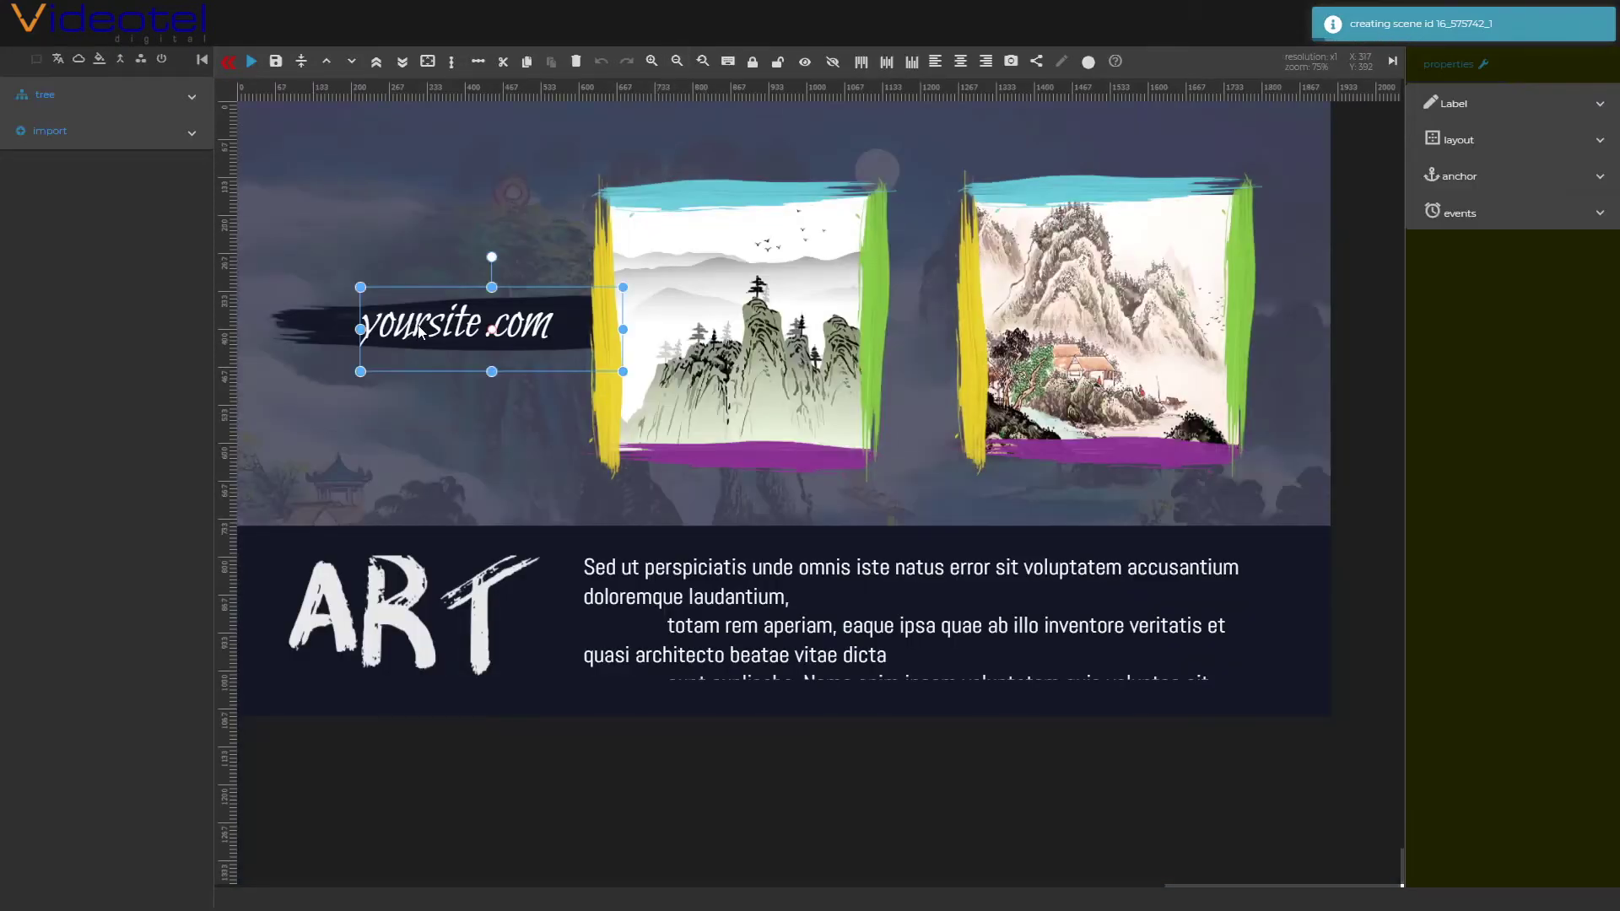
pyautogui.doubleClick(415, 327)
pyautogui.write('My company')
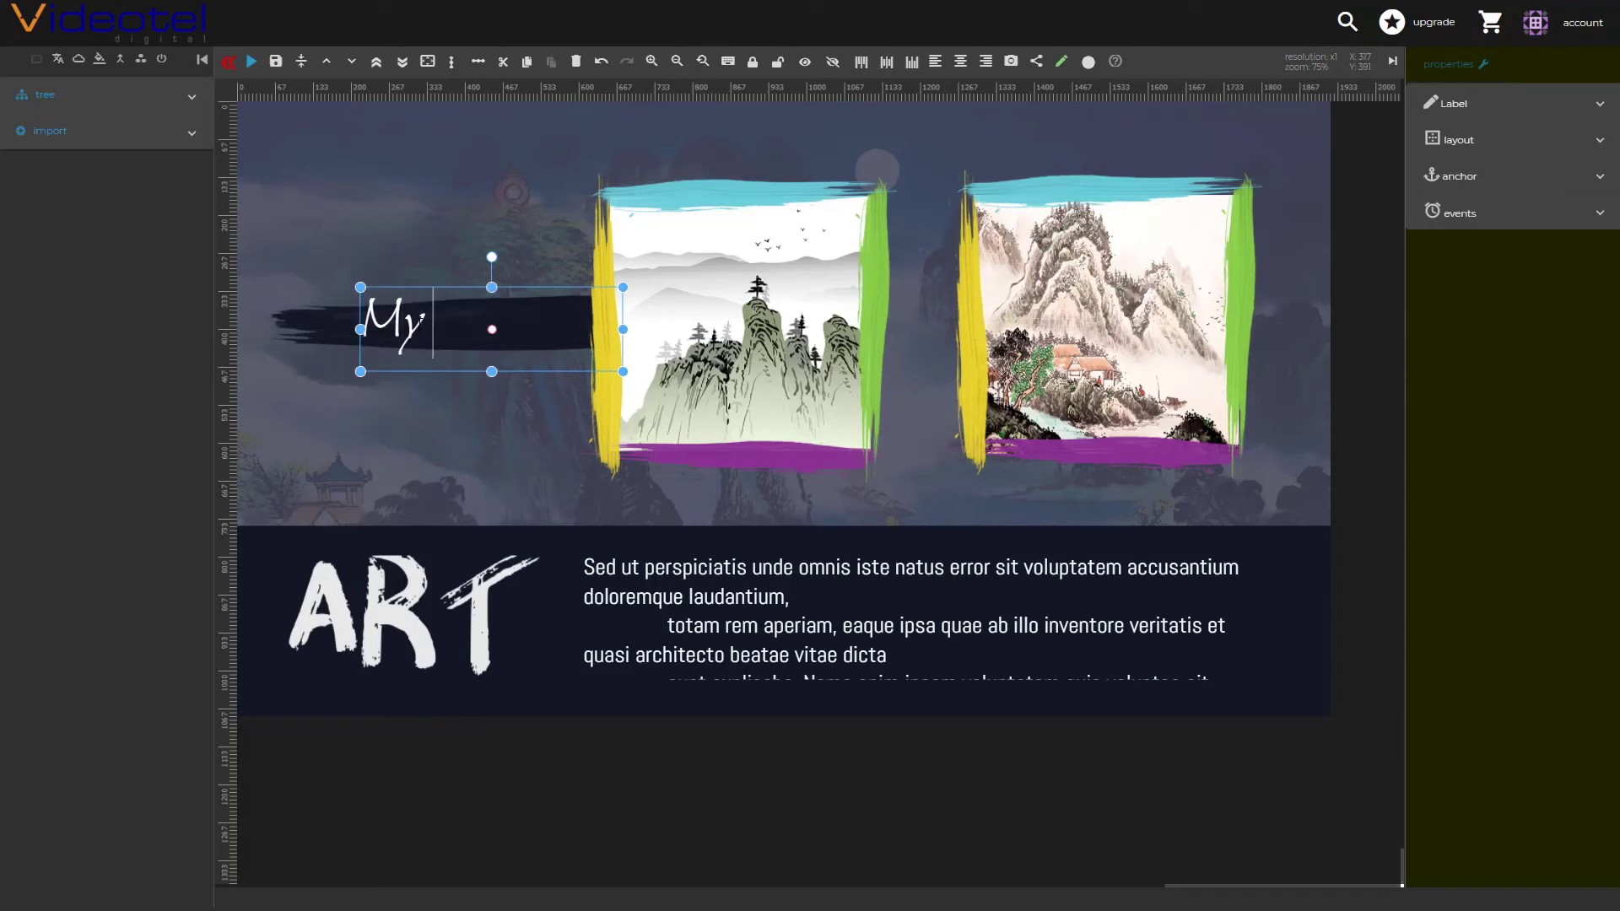
pyautogui.click(1171, 716)
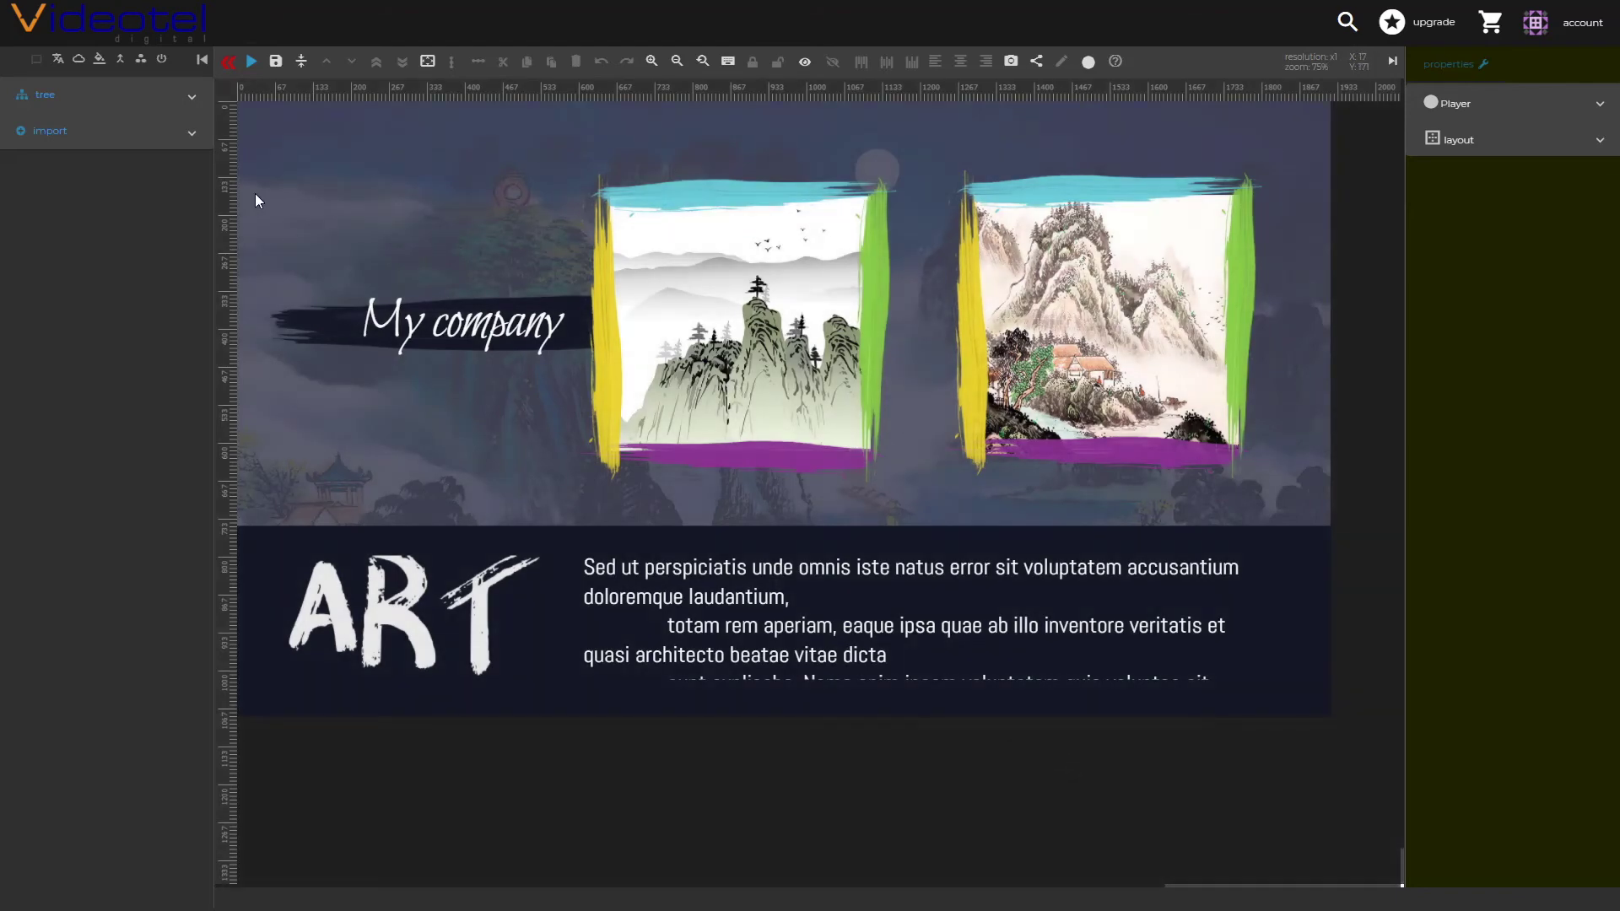
# Close the editor and reselect the new scene in the scenes list to view its details.
pyautogui.click(227, 62)
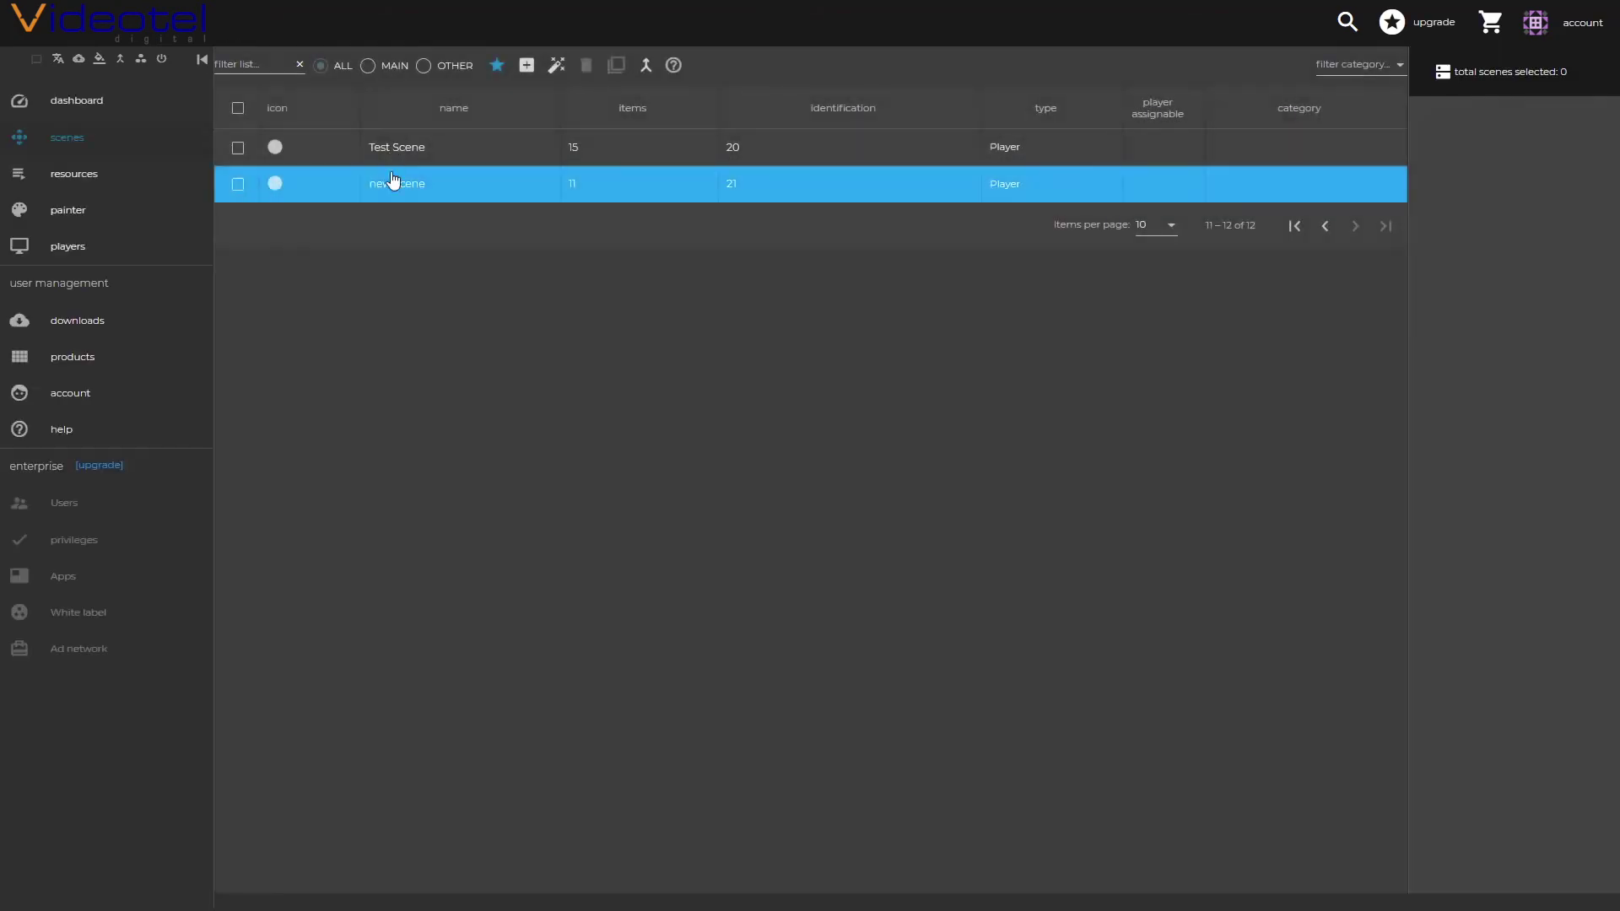
pyautogui.click(238, 184)
pyautogui.click(1294, 193)
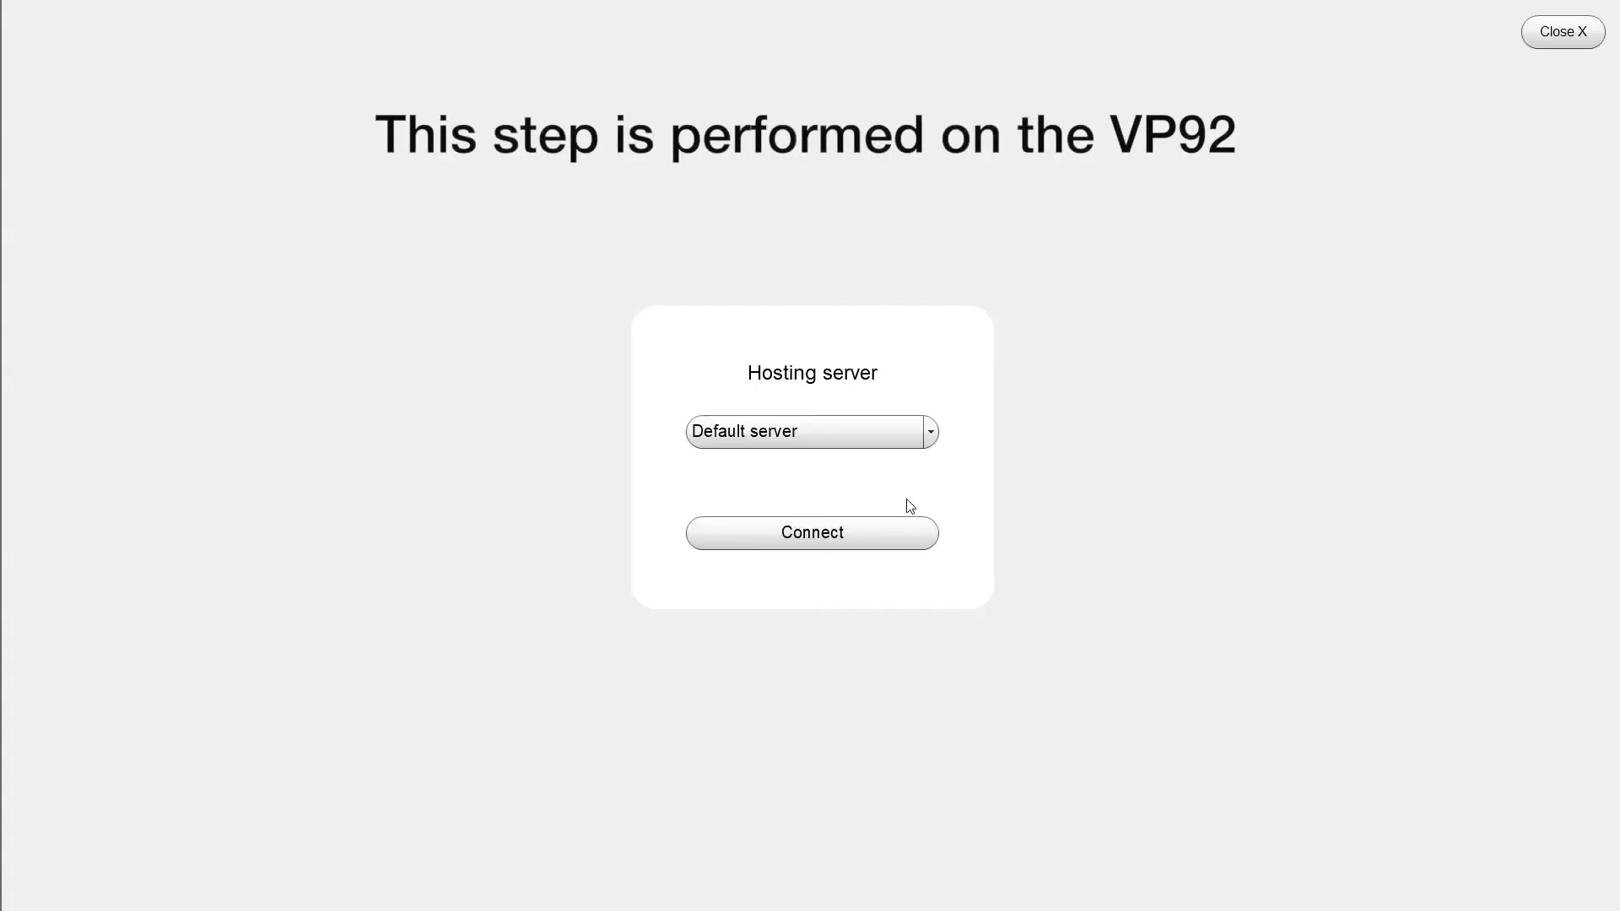
# Connect the player to the default server and log in with the account e-mail and password.
pyautogui.click(839, 540)
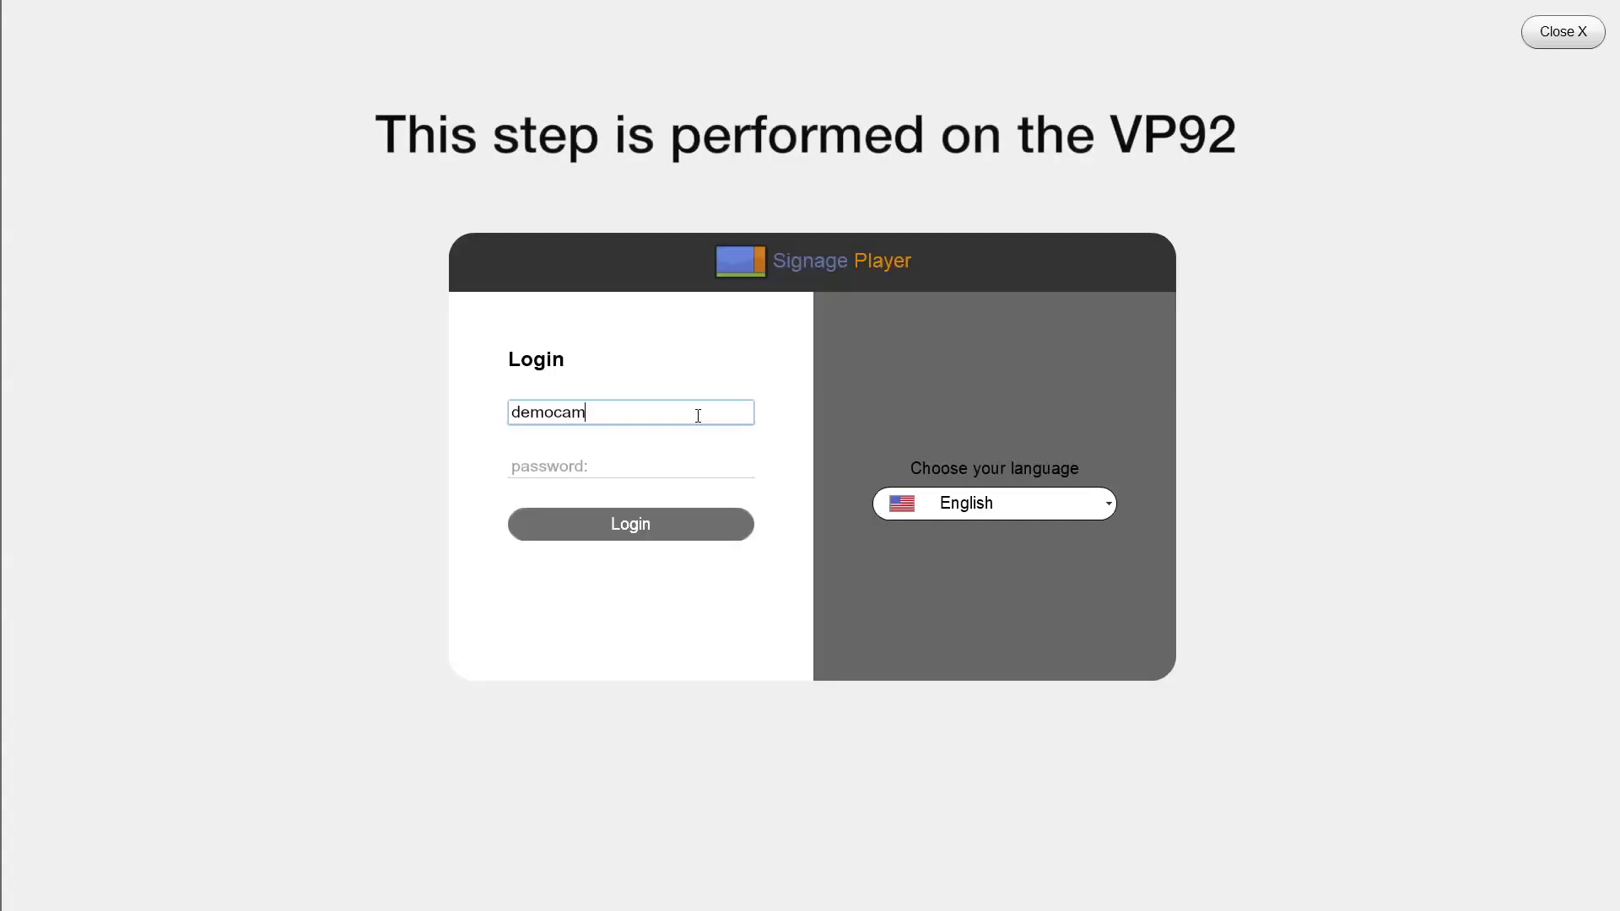
pyautogui.write('.com')
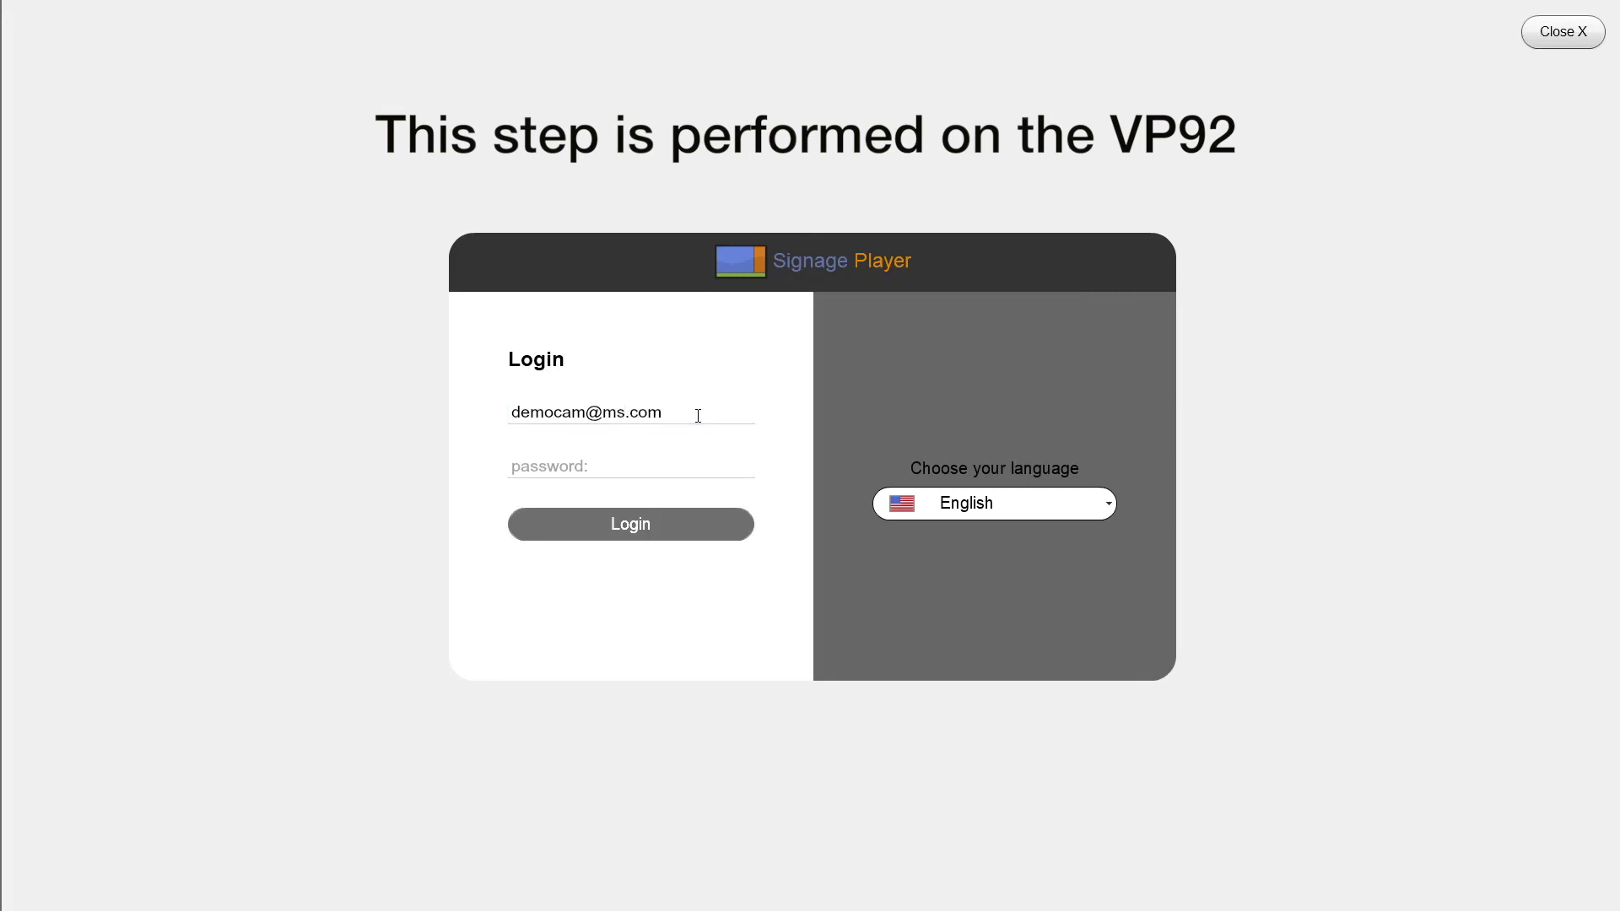
pyautogui.write('******')
pyautogui.click(716, 516)
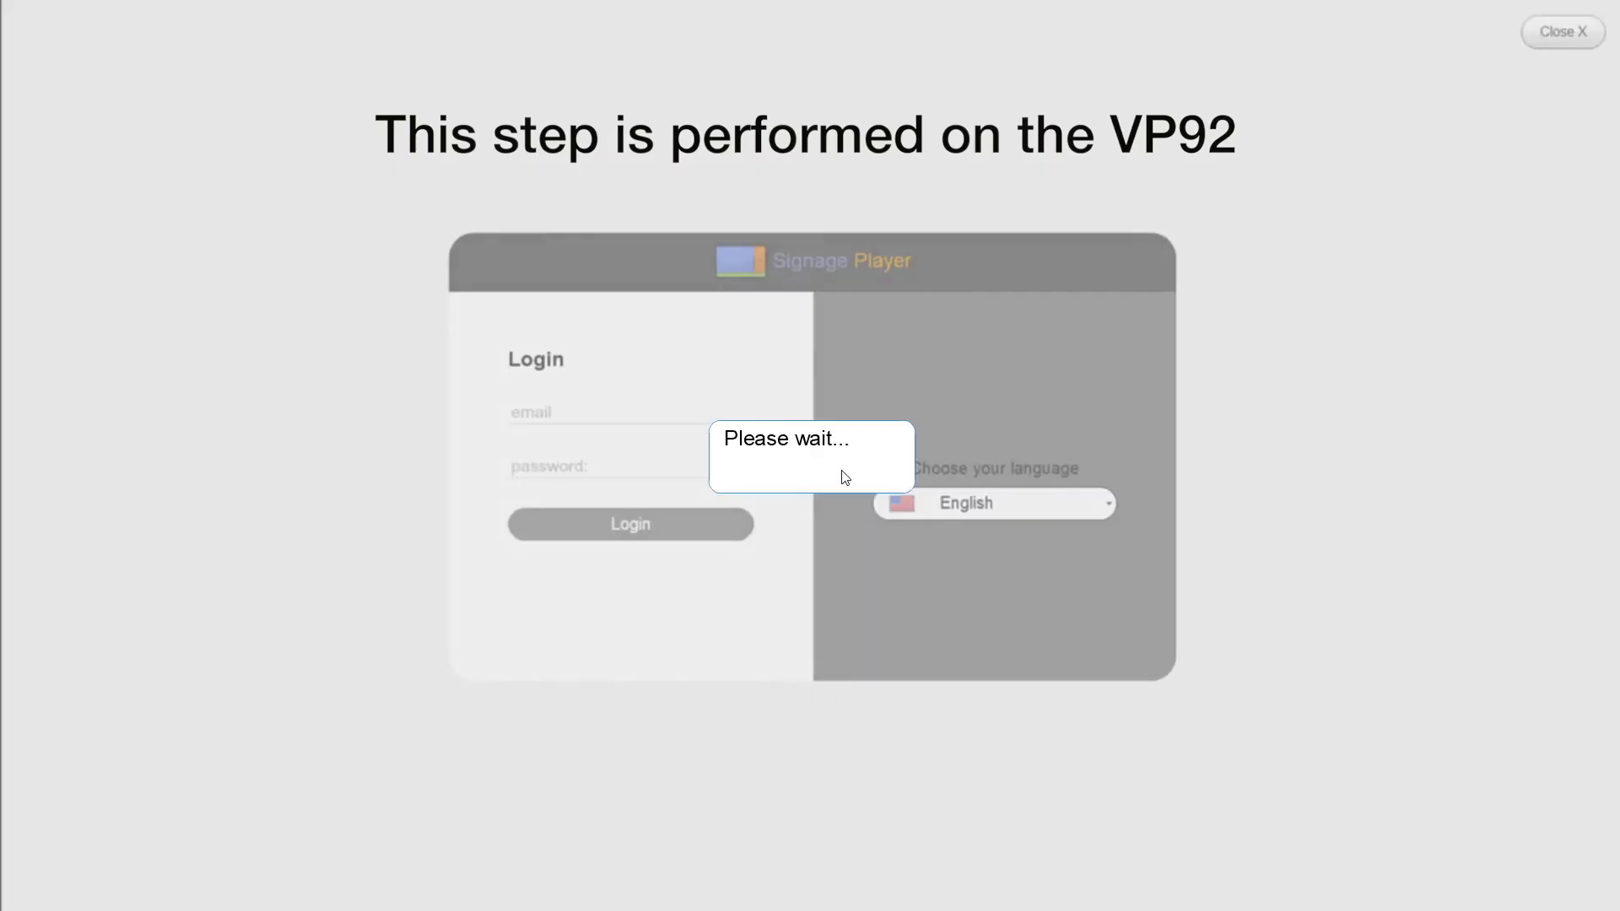
# Register the station as 'demo player' with the agriculture 05 scene.
pyautogui.click(751, 478)
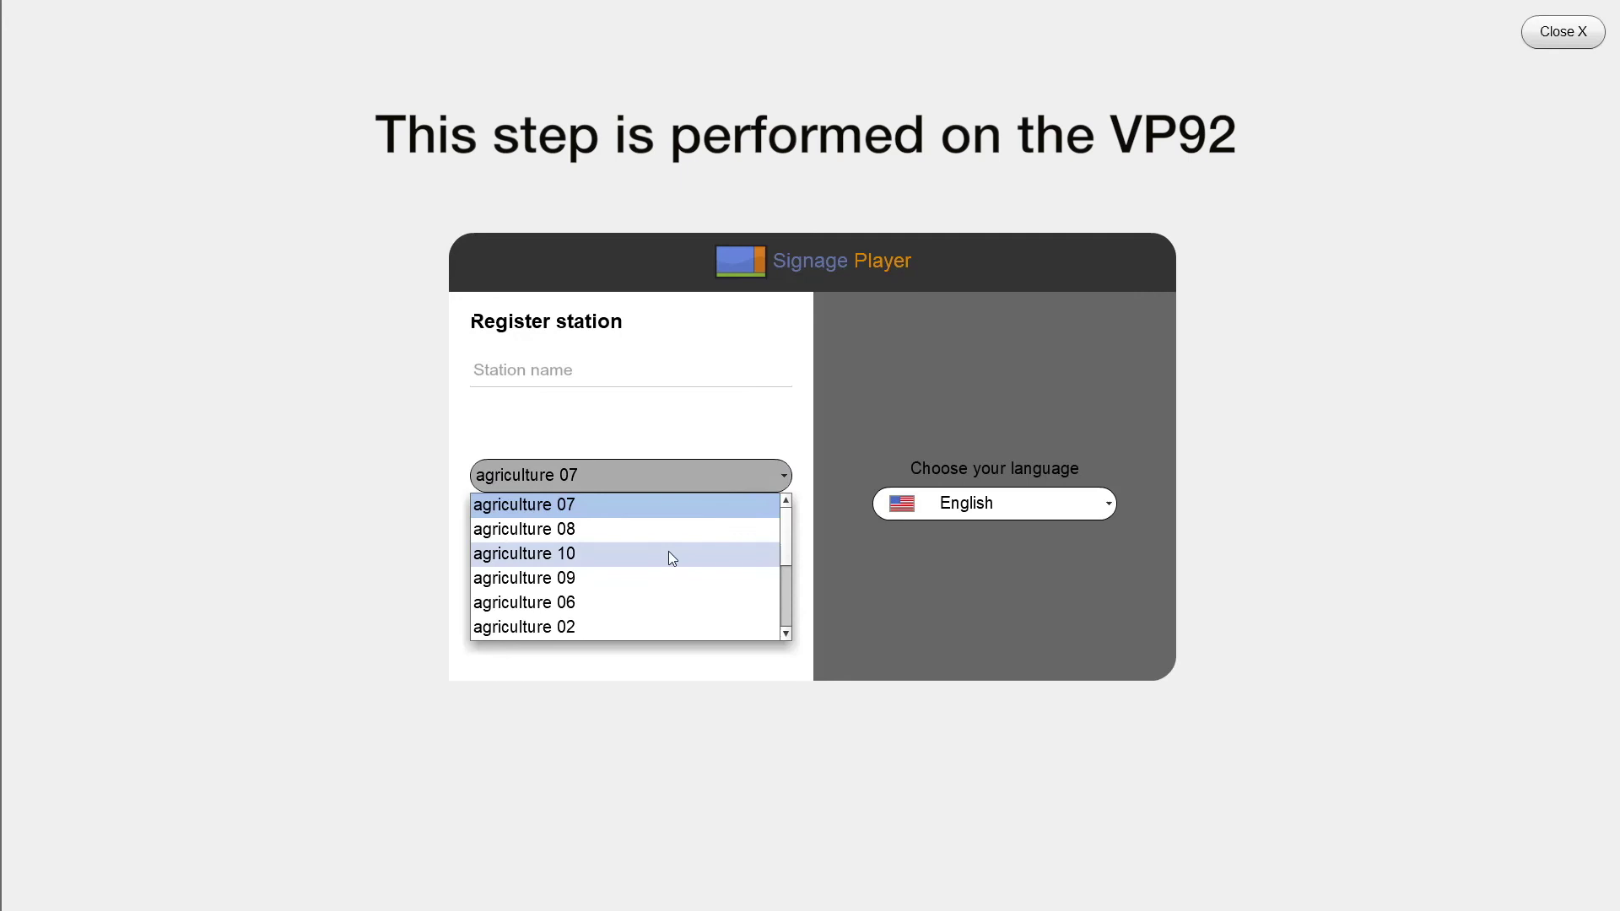
pyautogui.scroll(-2, 667, 552)
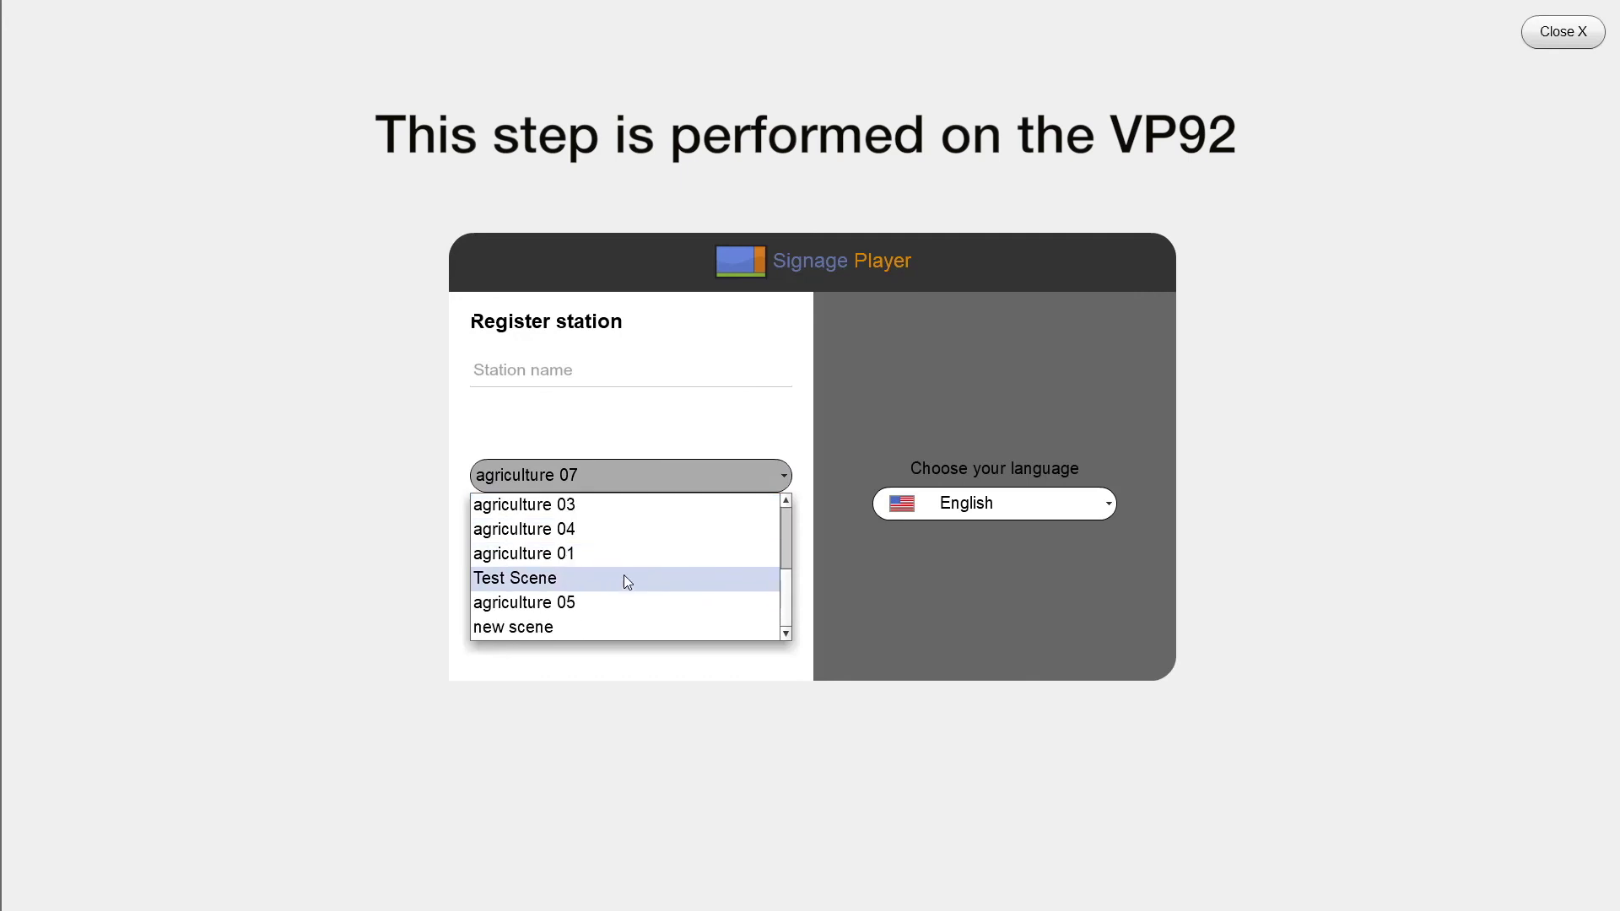
pyautogui.scroll(2, 631, 553)
pyautogui.click(625, 384)
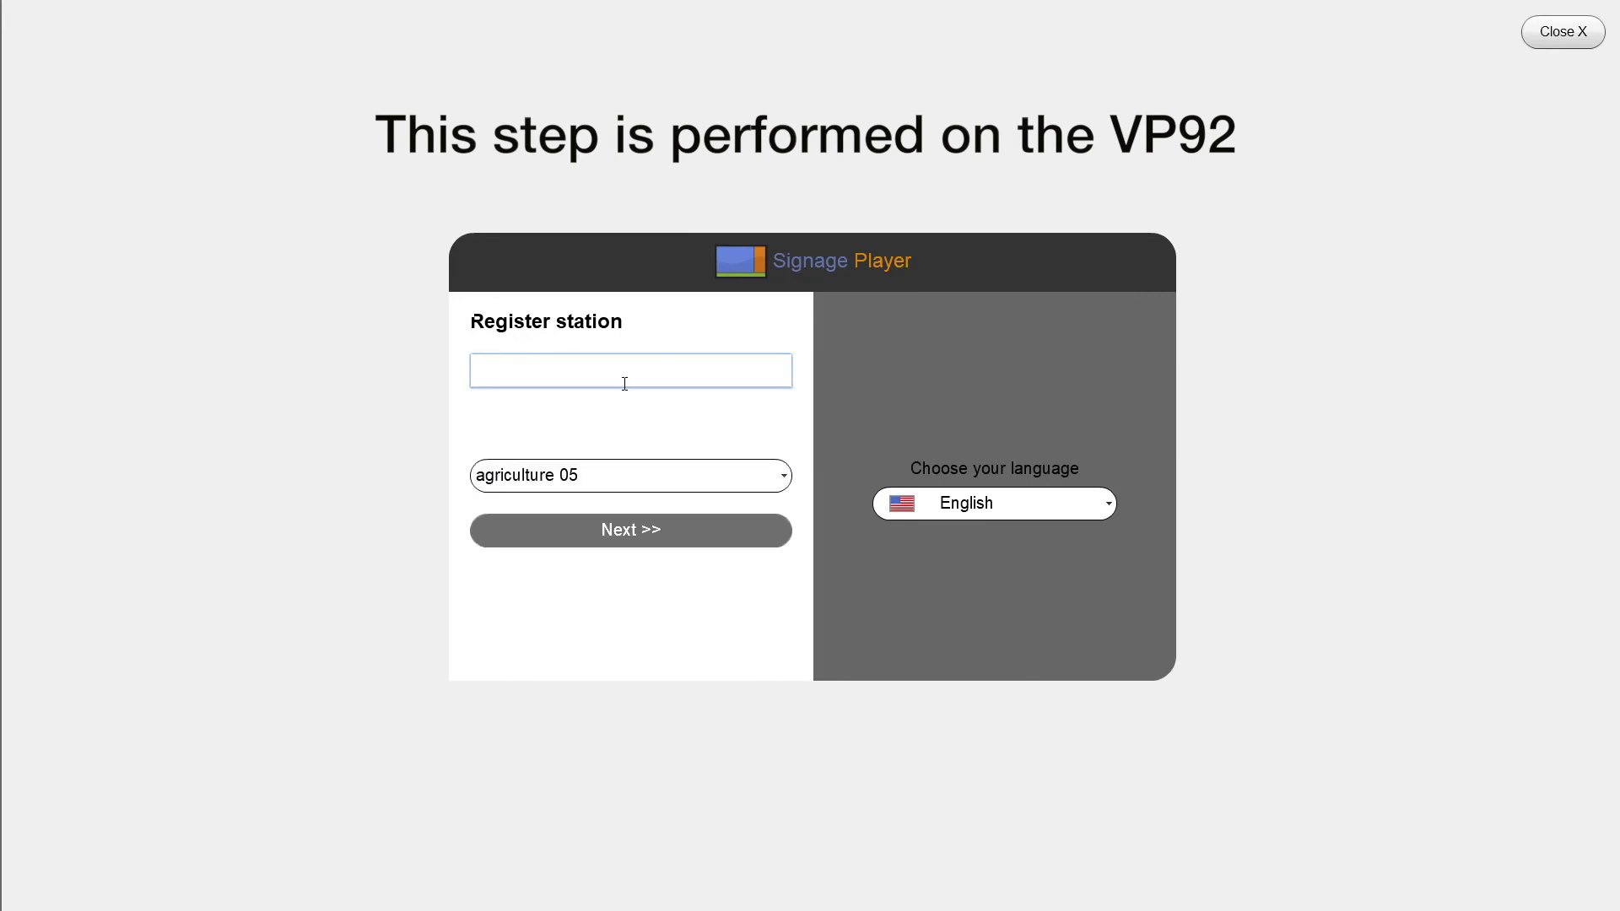
pyautogui.write('demo player')
pyautogui.click(626, 540)
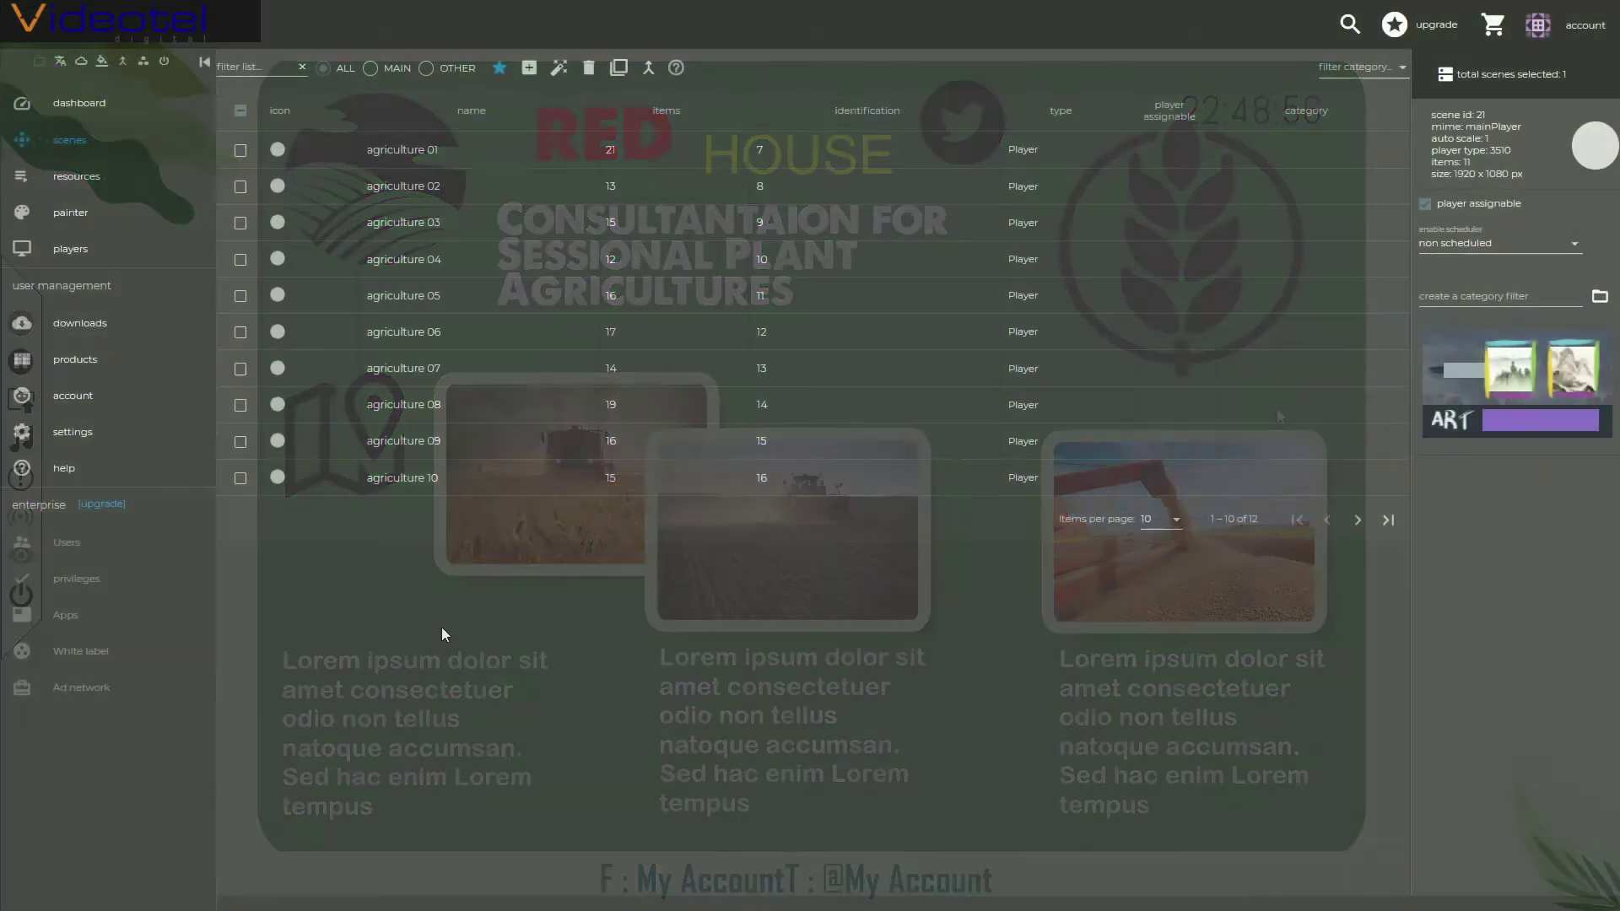
# Refresh the players list and select the connected demo player.
pyautogui.click(179, 261)
pyautogui.click(392, 108)
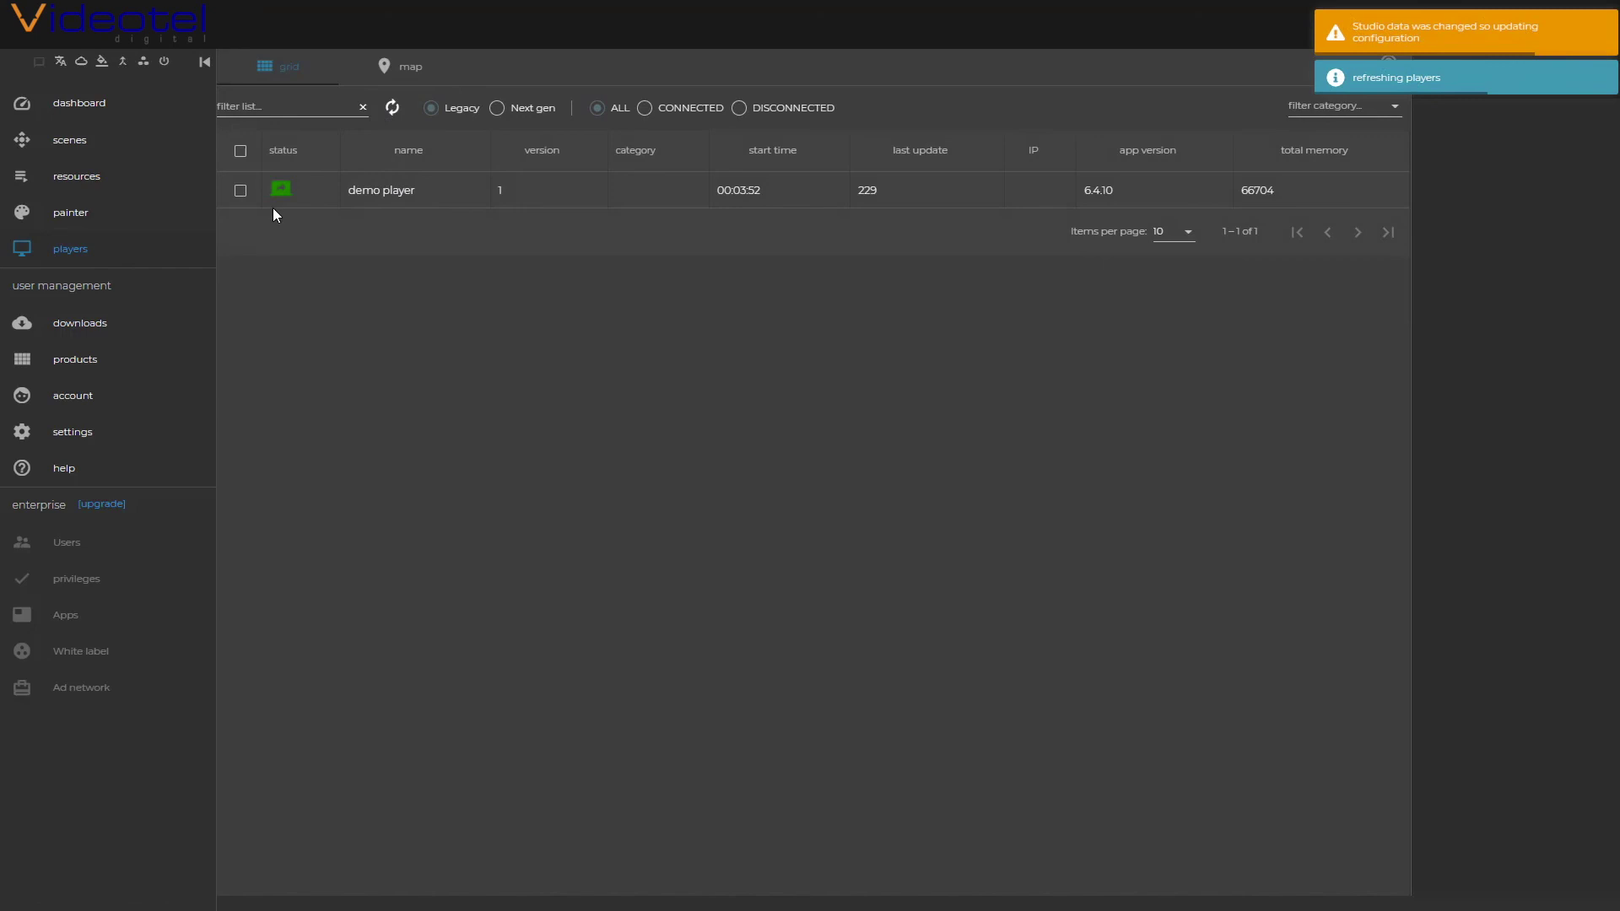
pyautogui.click(239, 191)
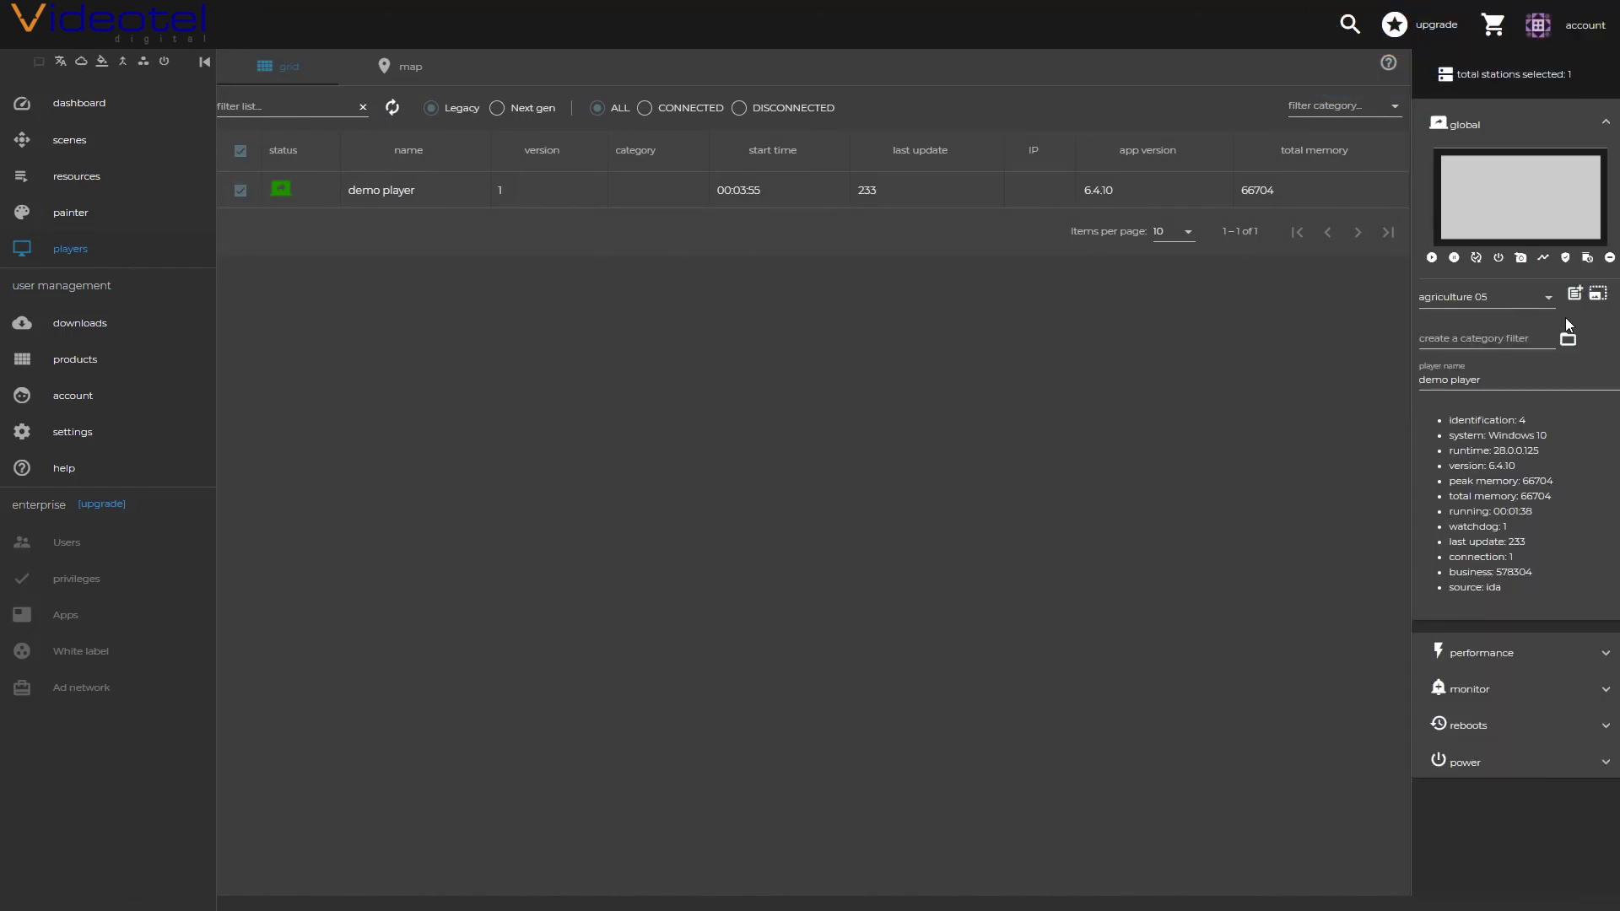
# Capture the demo player's screen and confirm its scene is agriculture 05.
pyautogui.click(1521, 259)
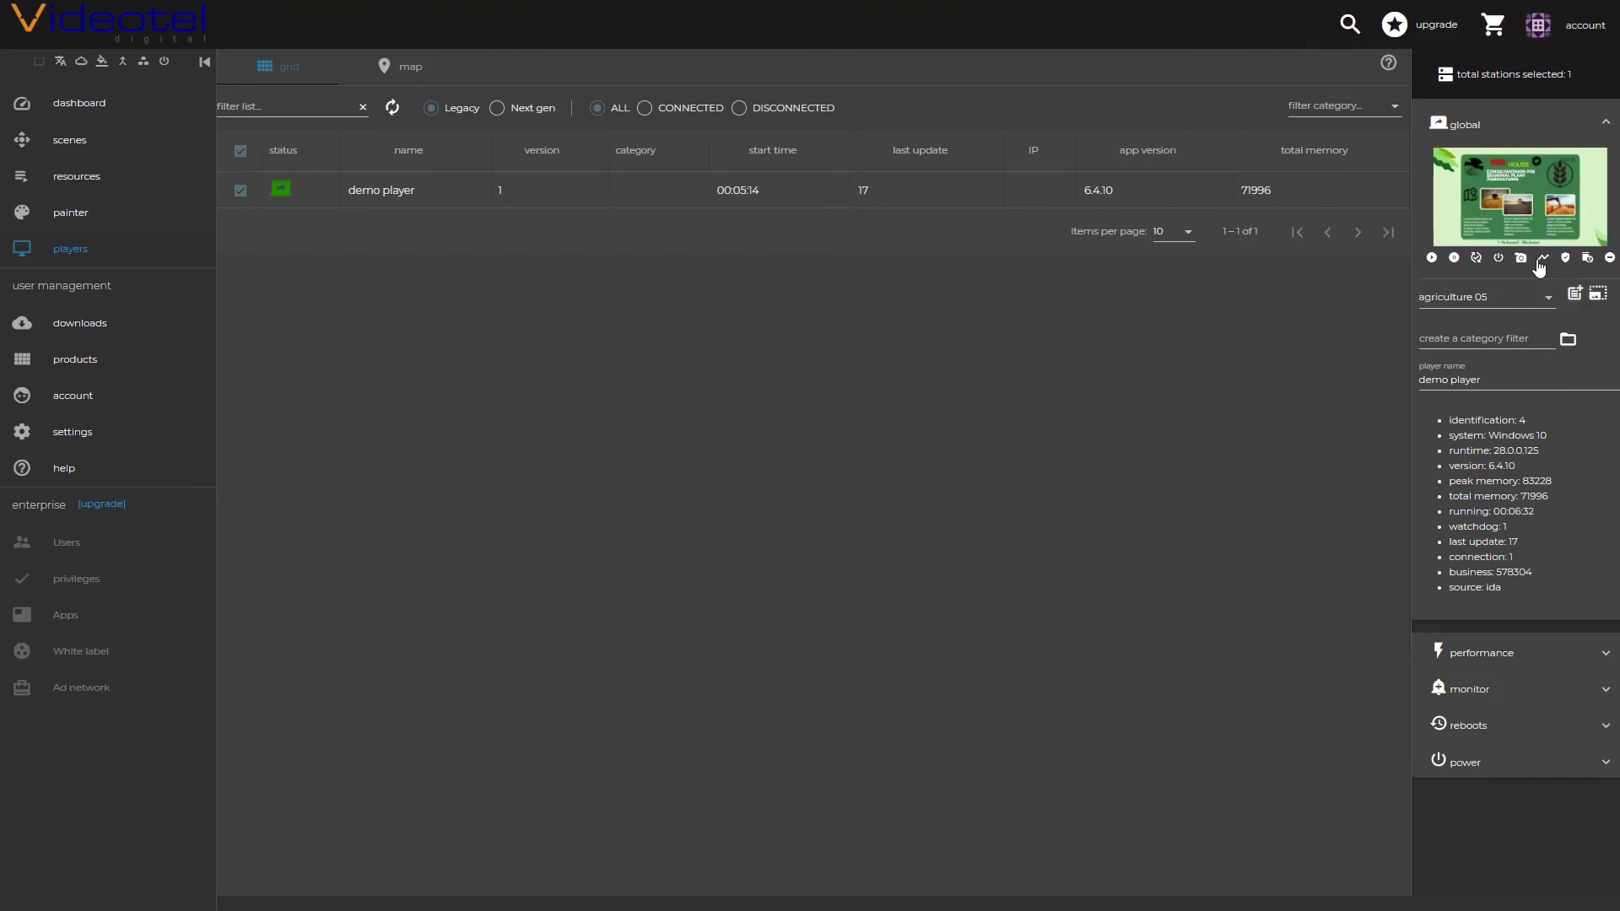
pyautogui.click(1515, 304)
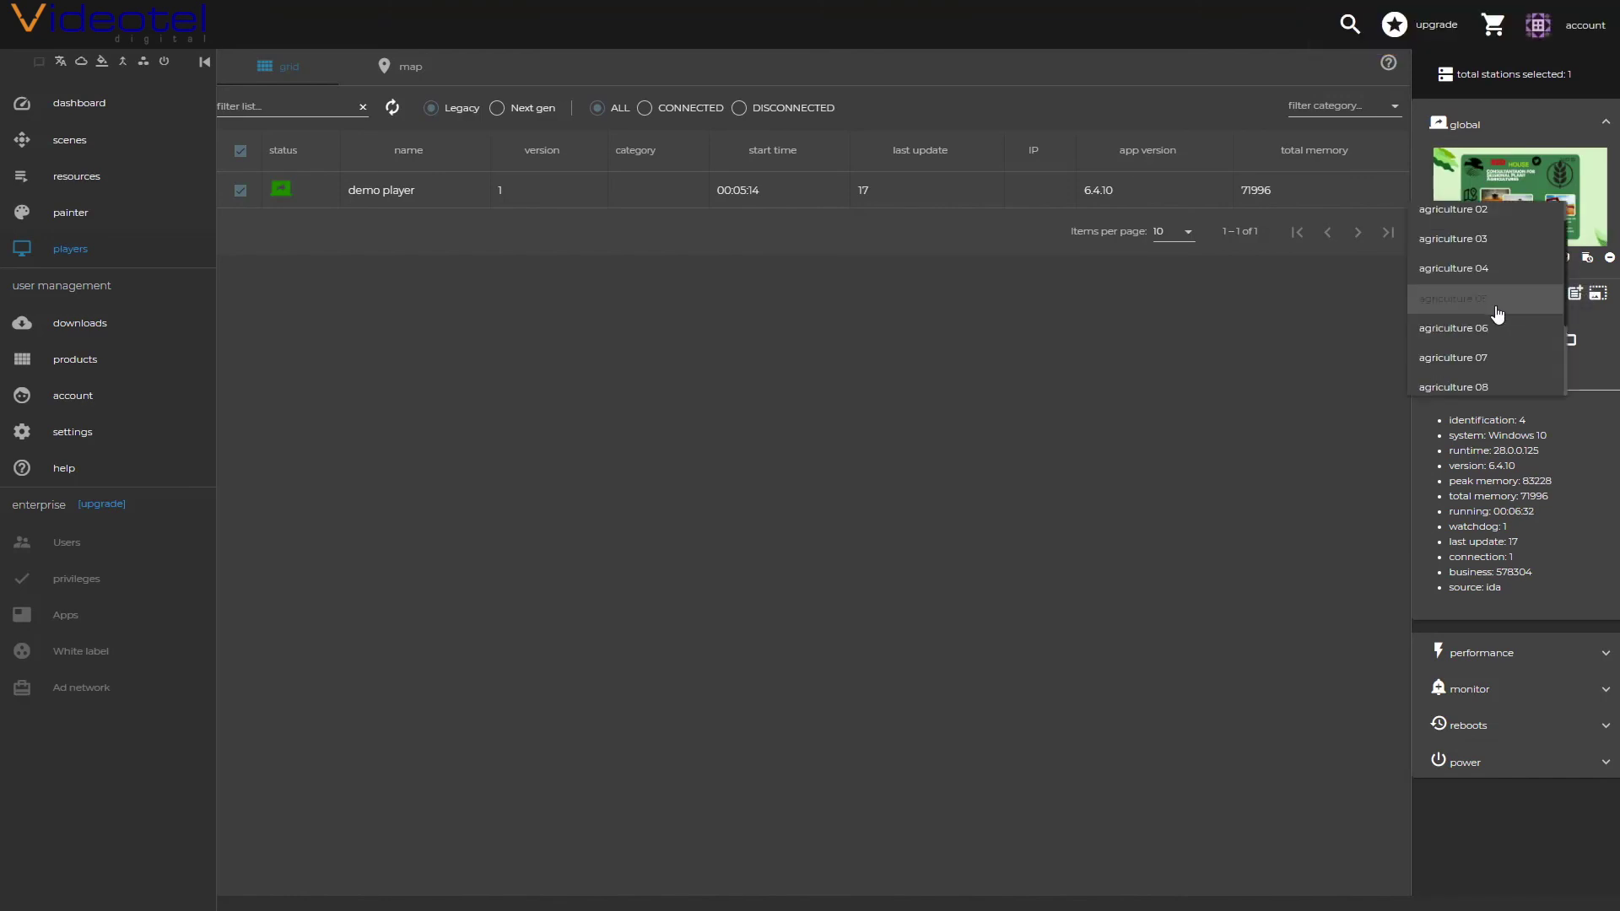
pyautogui.click(1498, 300)
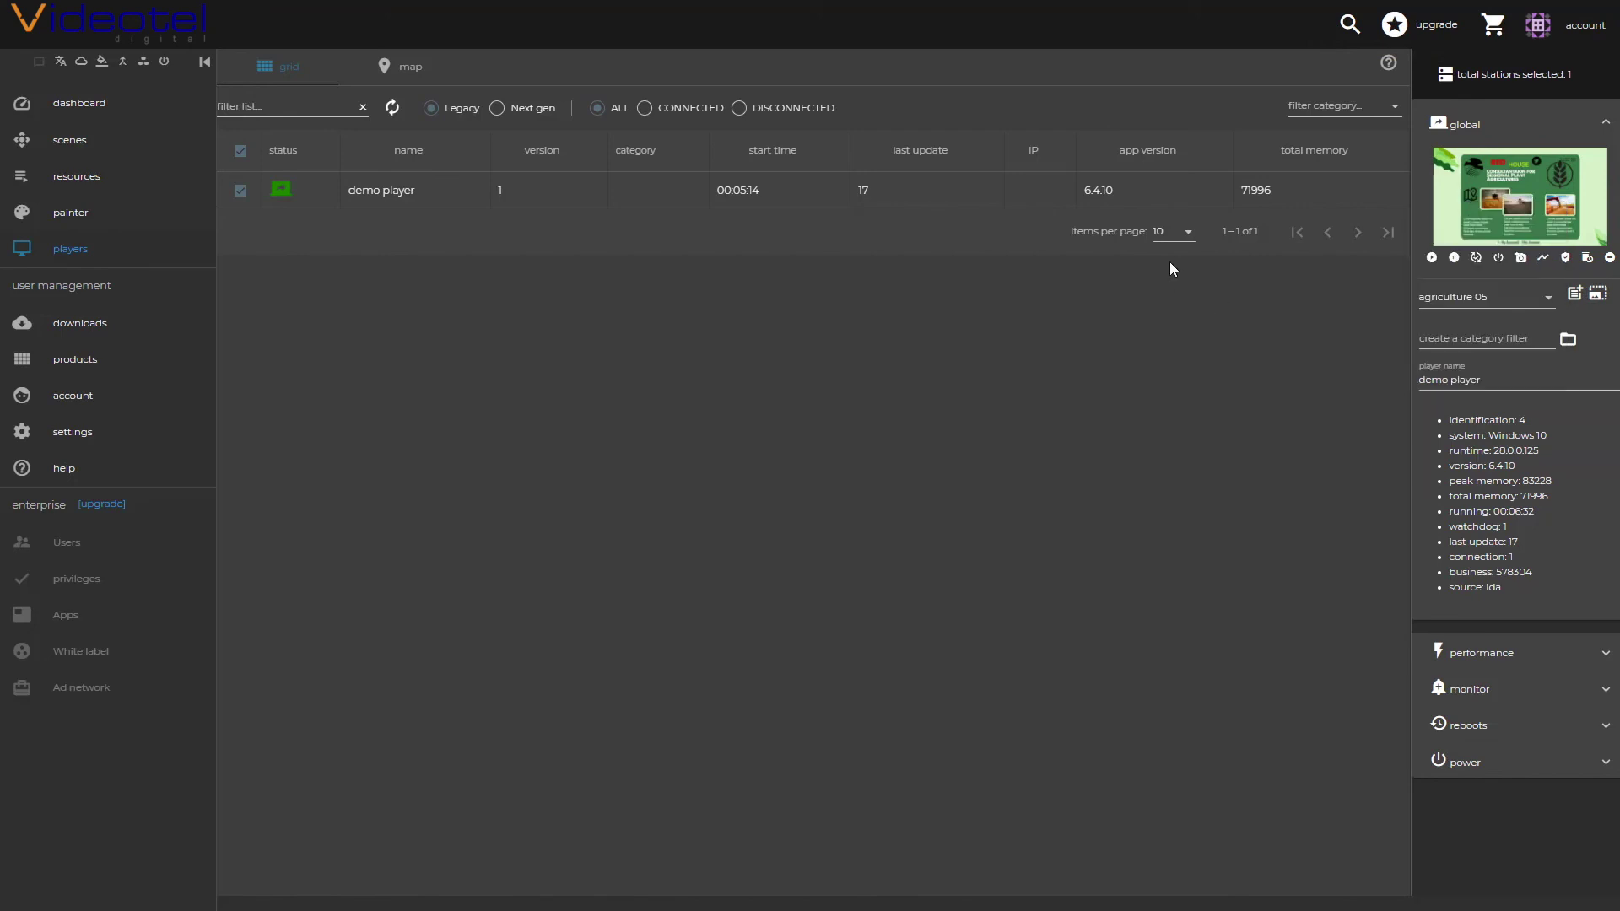